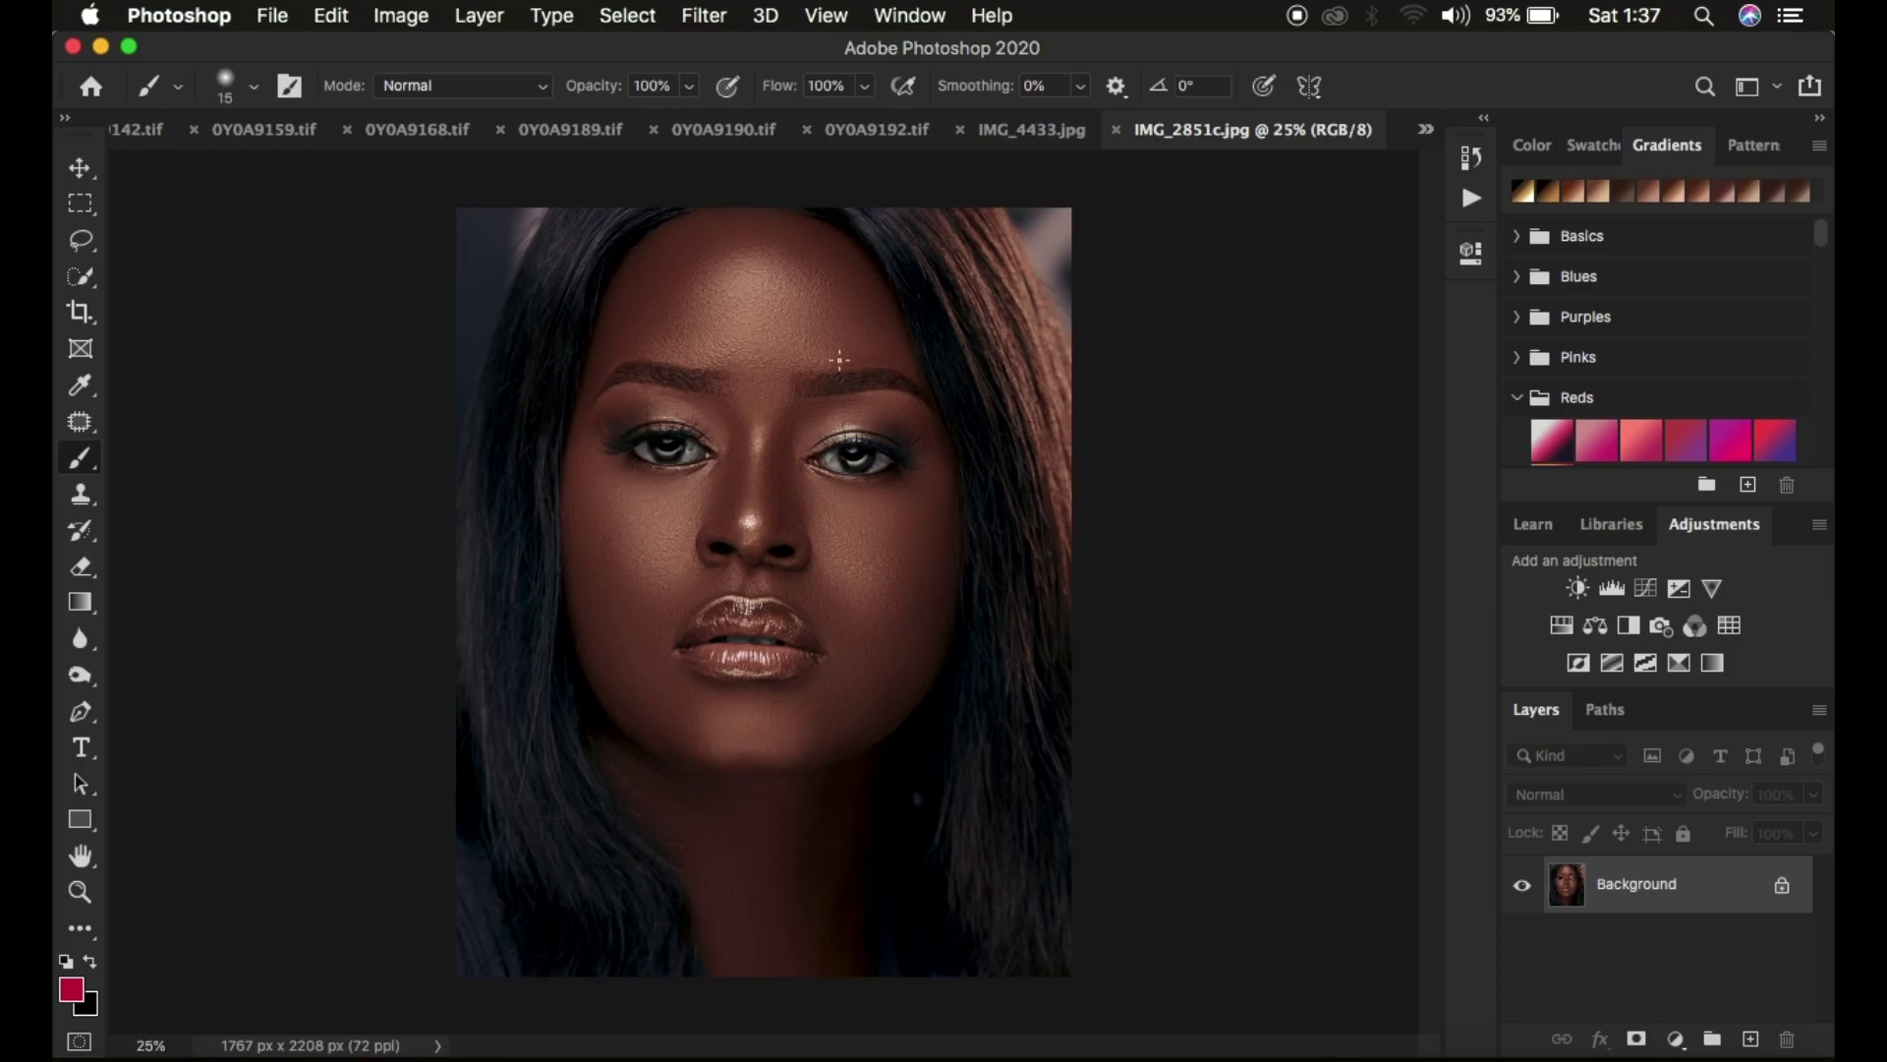
# Place the short-haired beauty reference photo into IMG_2851c.jpg, scaled to 11.16% and set in the portrait's lower-left corner.
pyautogui.click(84, 243)
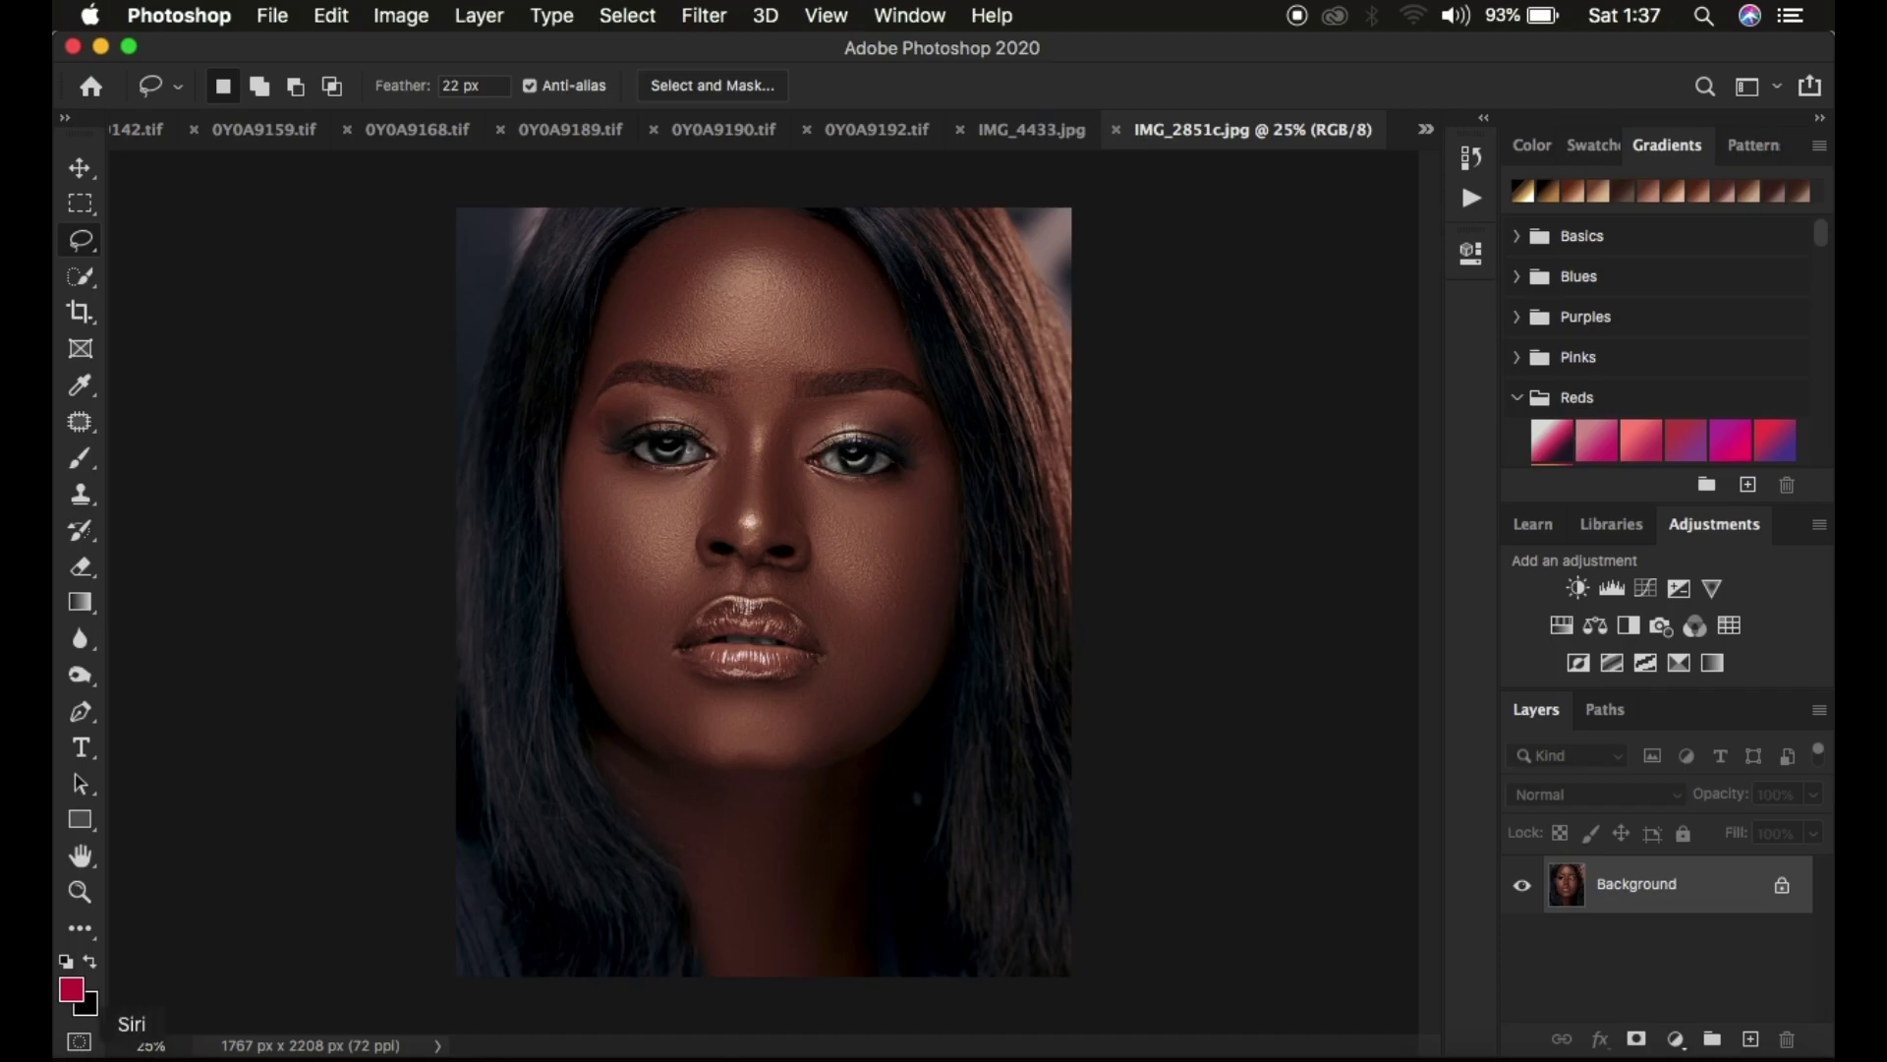
pyautogui.click(93, 1045)
pyautogui.moveTo(786, 488); pyautogui.dragTo(467, 679)
pyautogui.moveTo(792, 486); pyautogui.dragTo(483, 716)
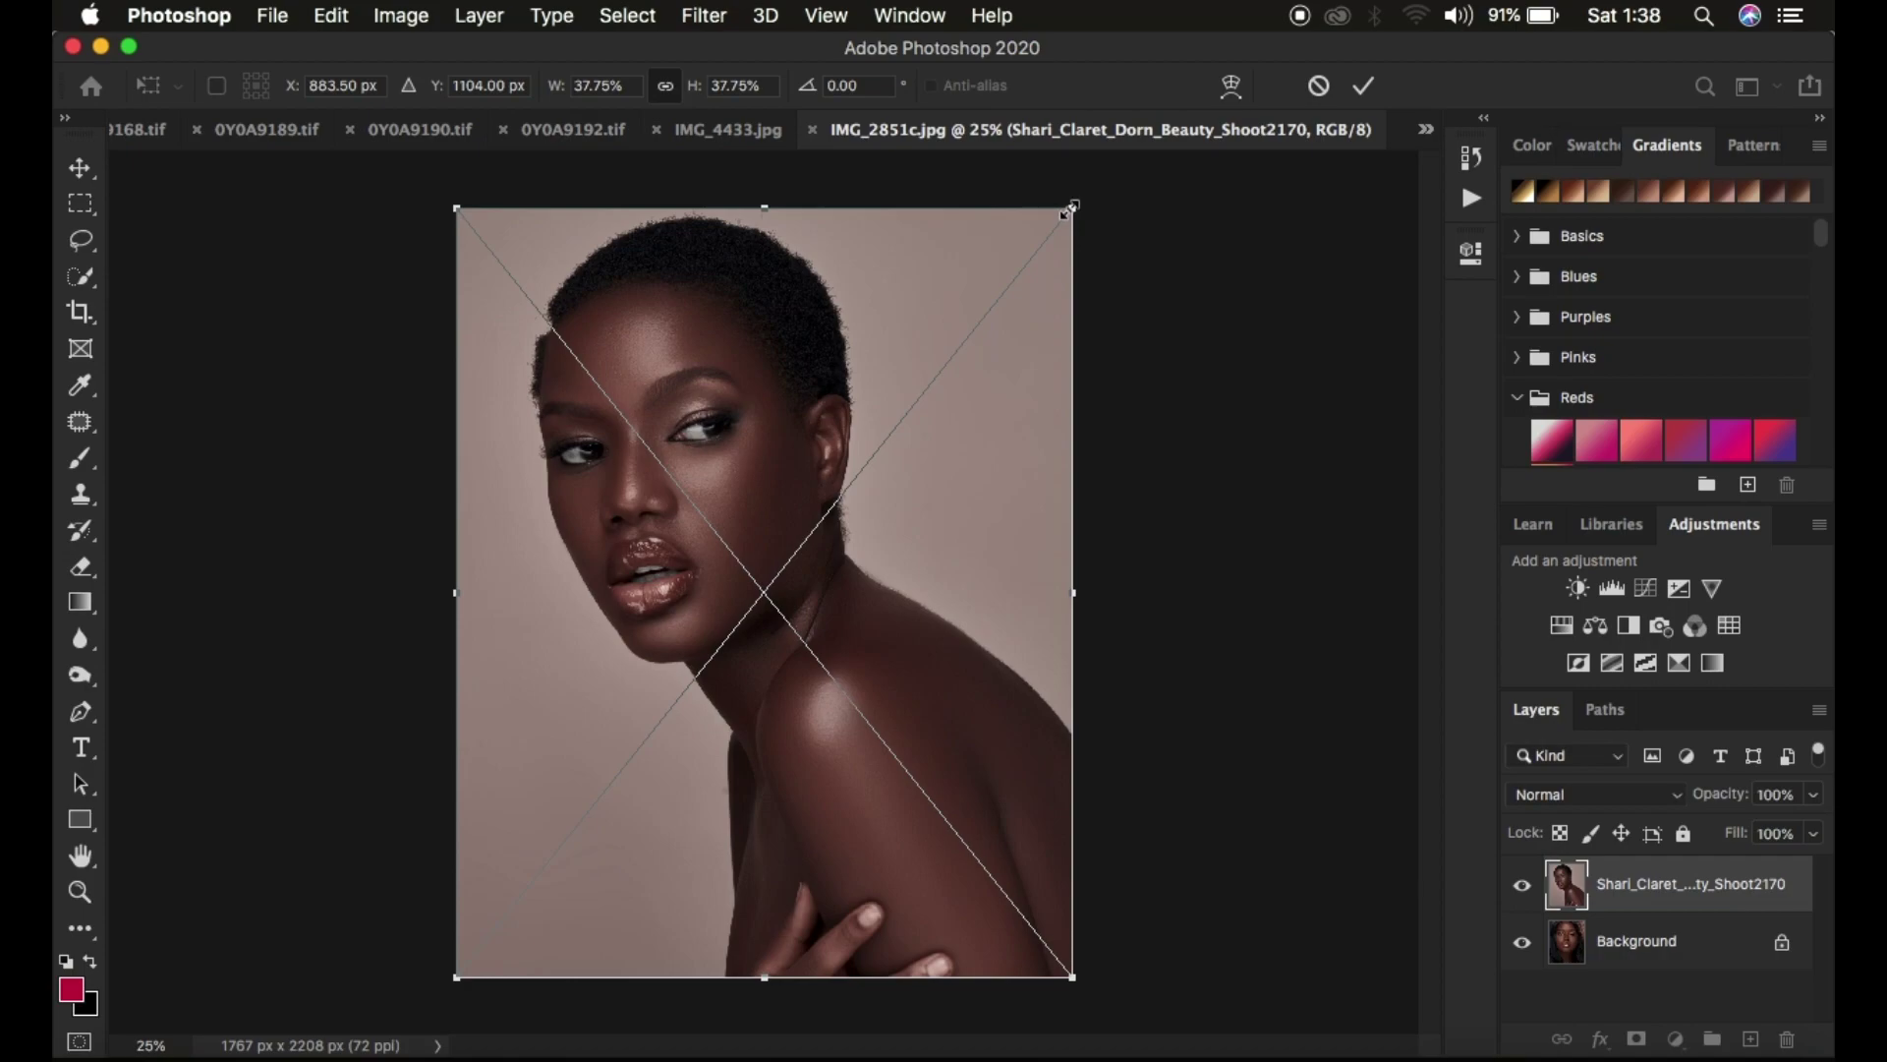
pyautogui.moveTo(1071, 208); pyautogui.dragTo(856, 478)
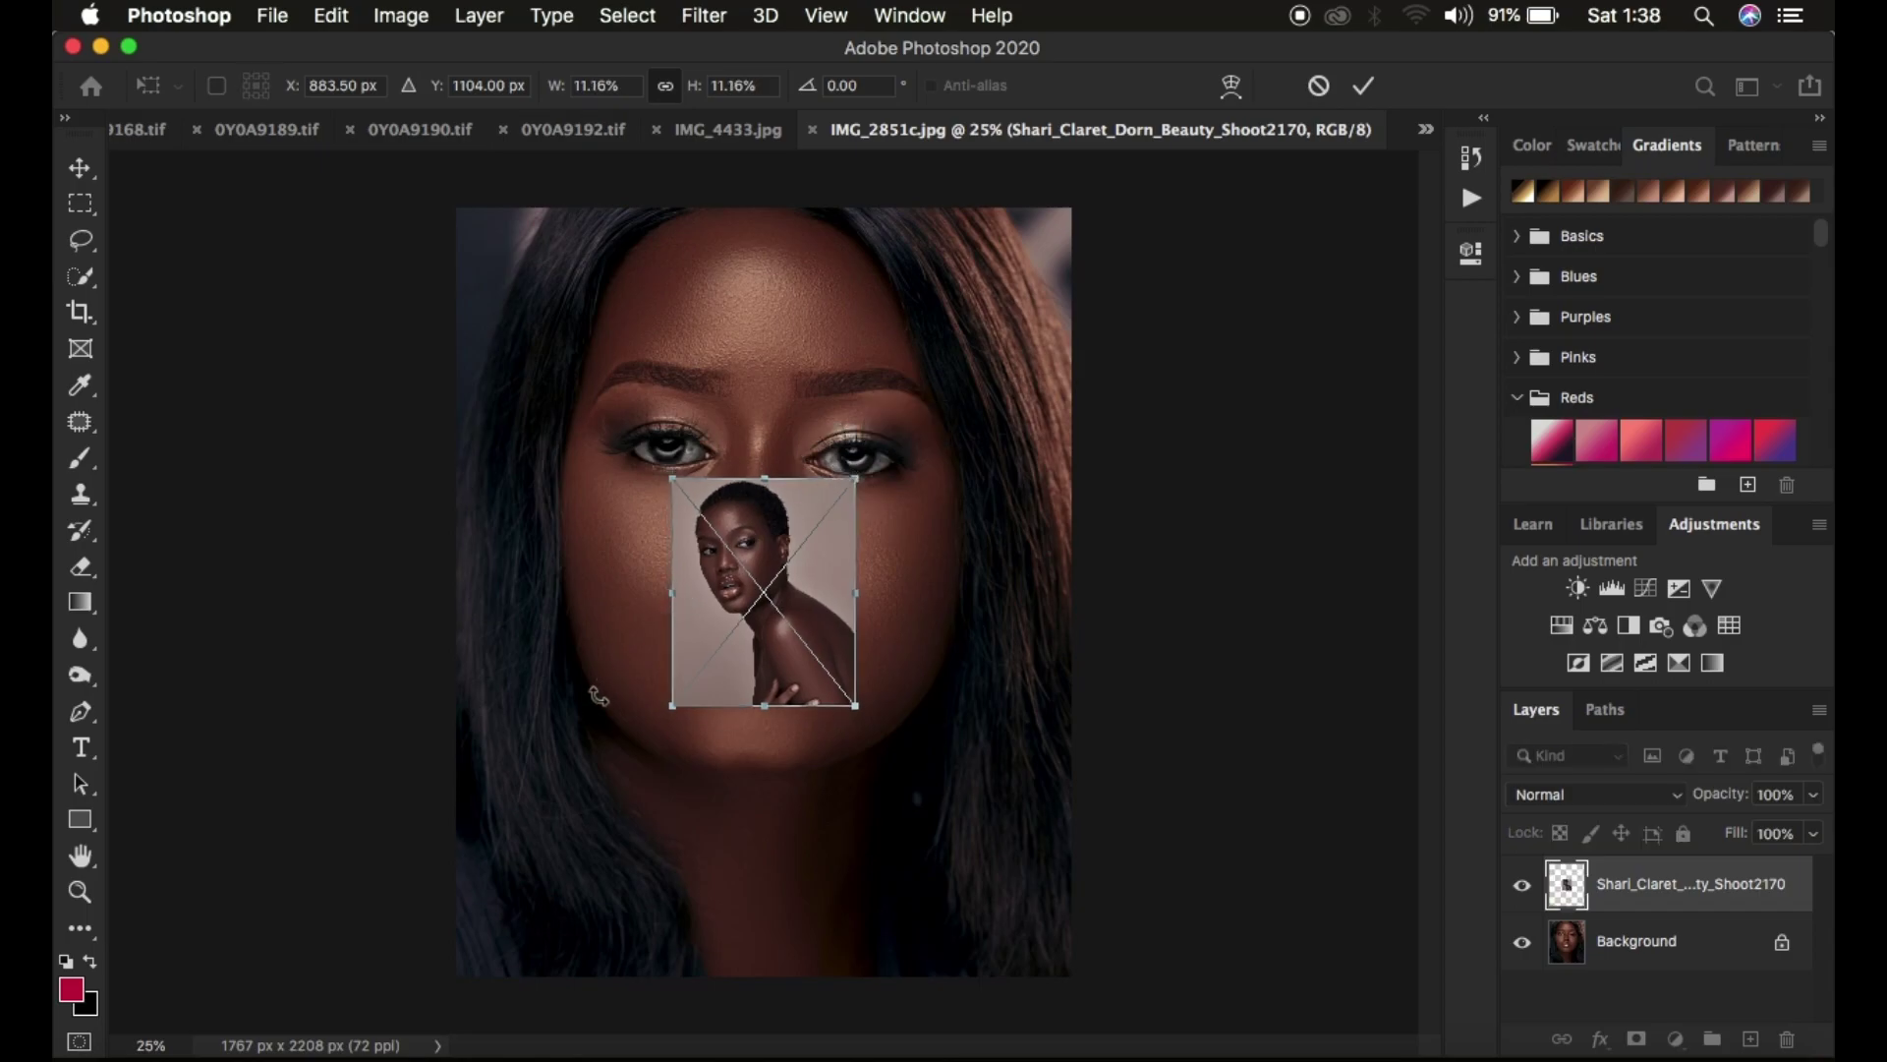
pyautogui.moveTo(767, 544); pyautogui.dragTo(534, 789)
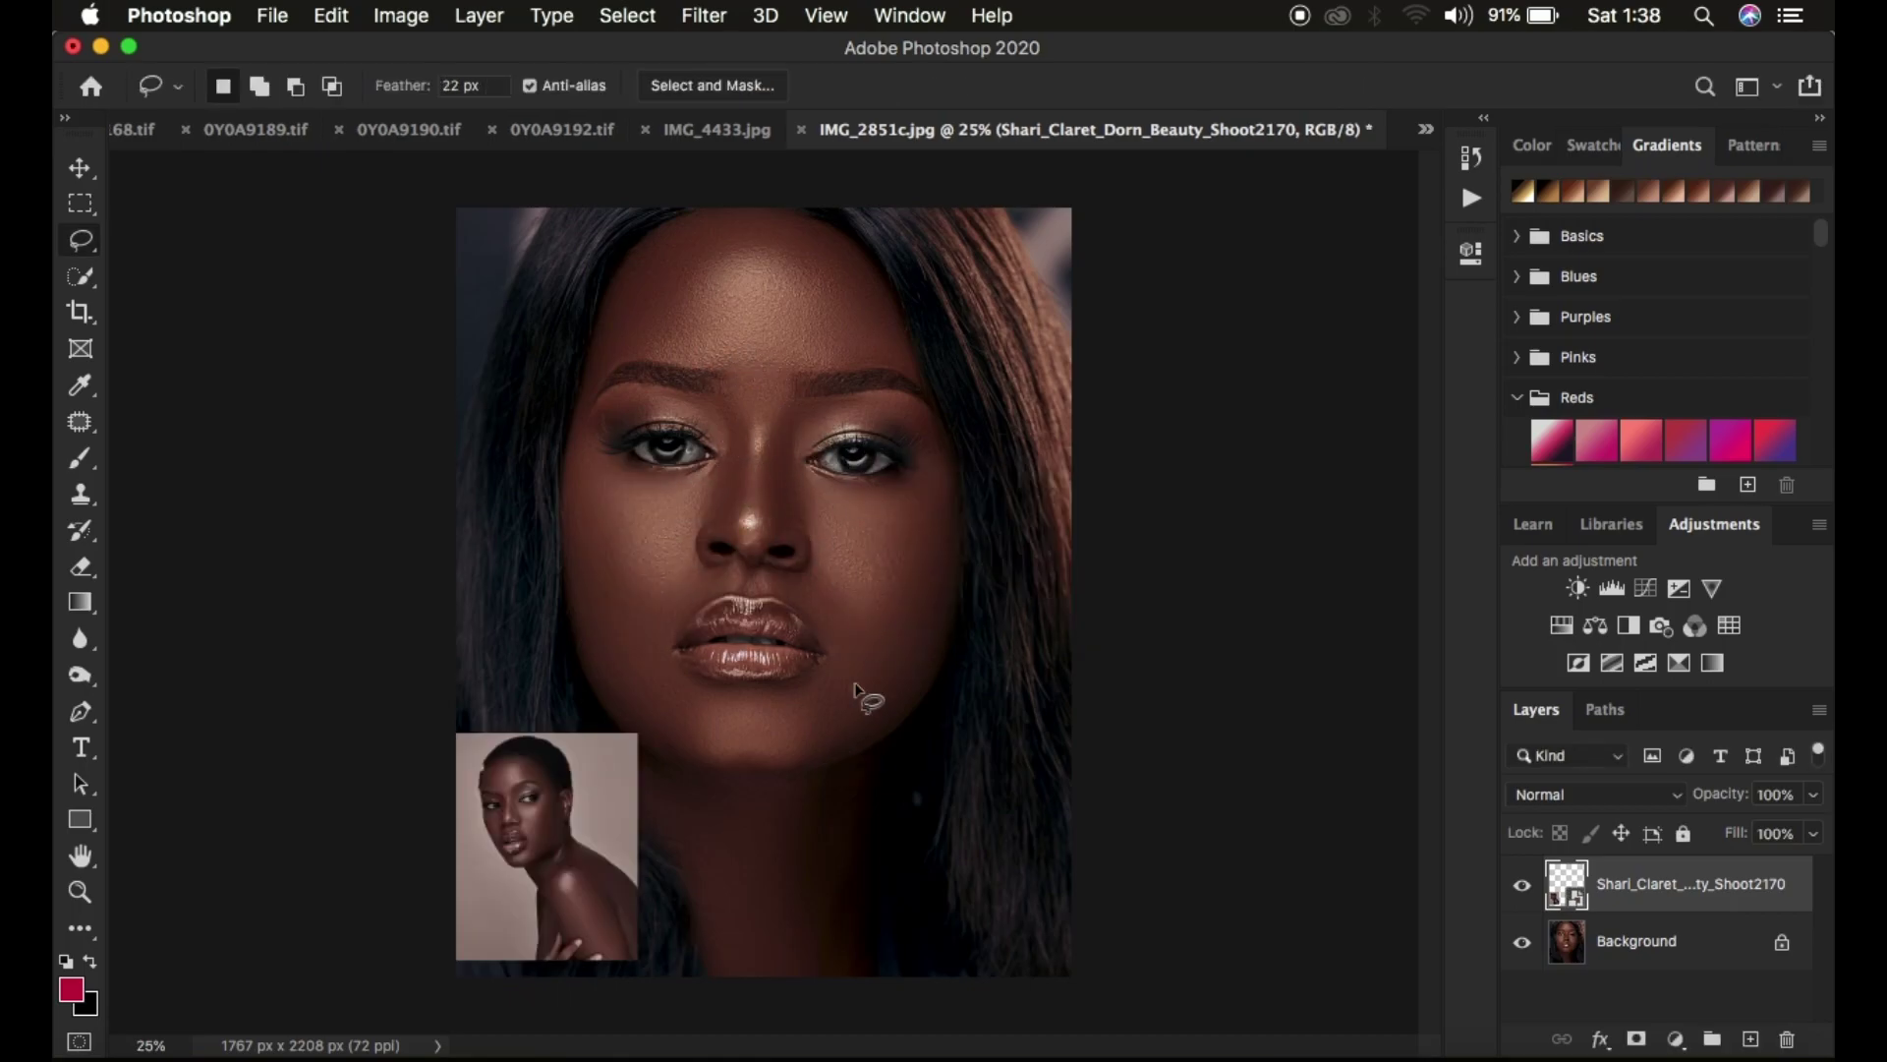
# Add a Curves adjustment layer directly above the Background layer and make its adjustment active instead of its mask.
pyautogui.click(1673, 953)
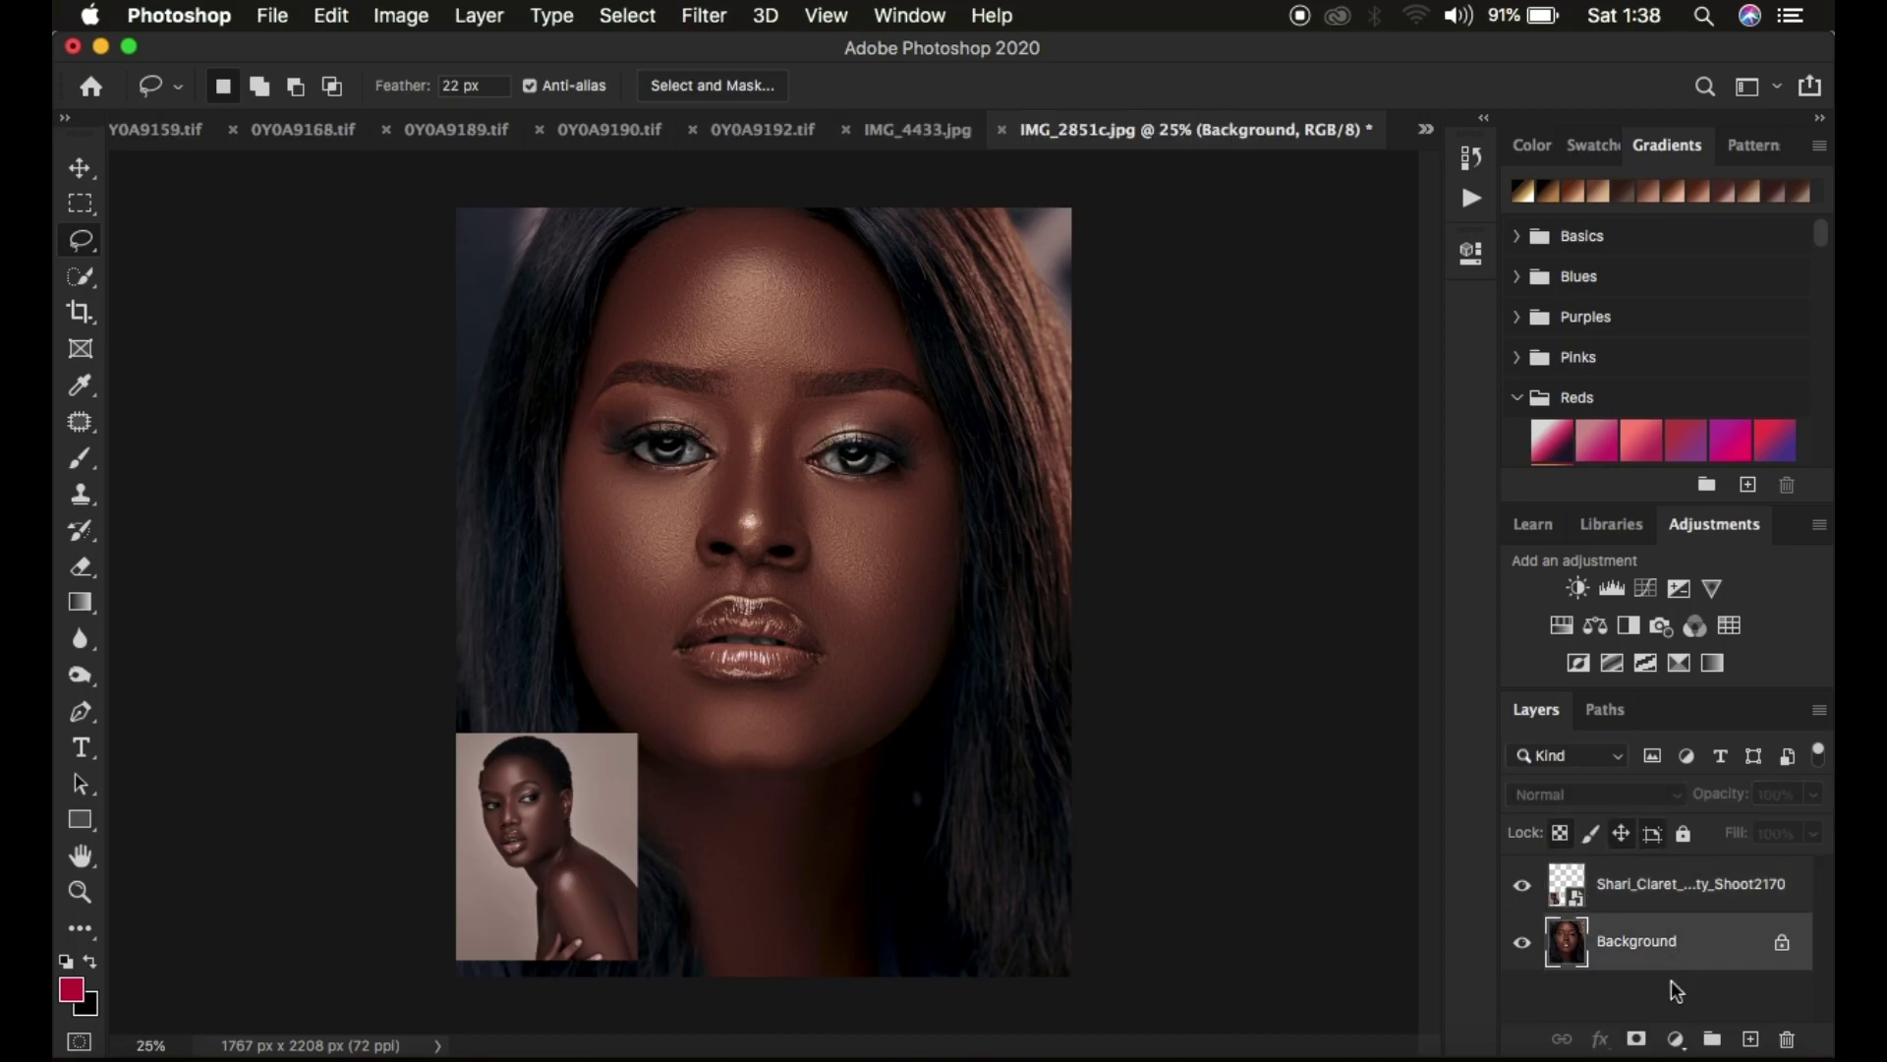
pyautogui.click(1676, 1039)
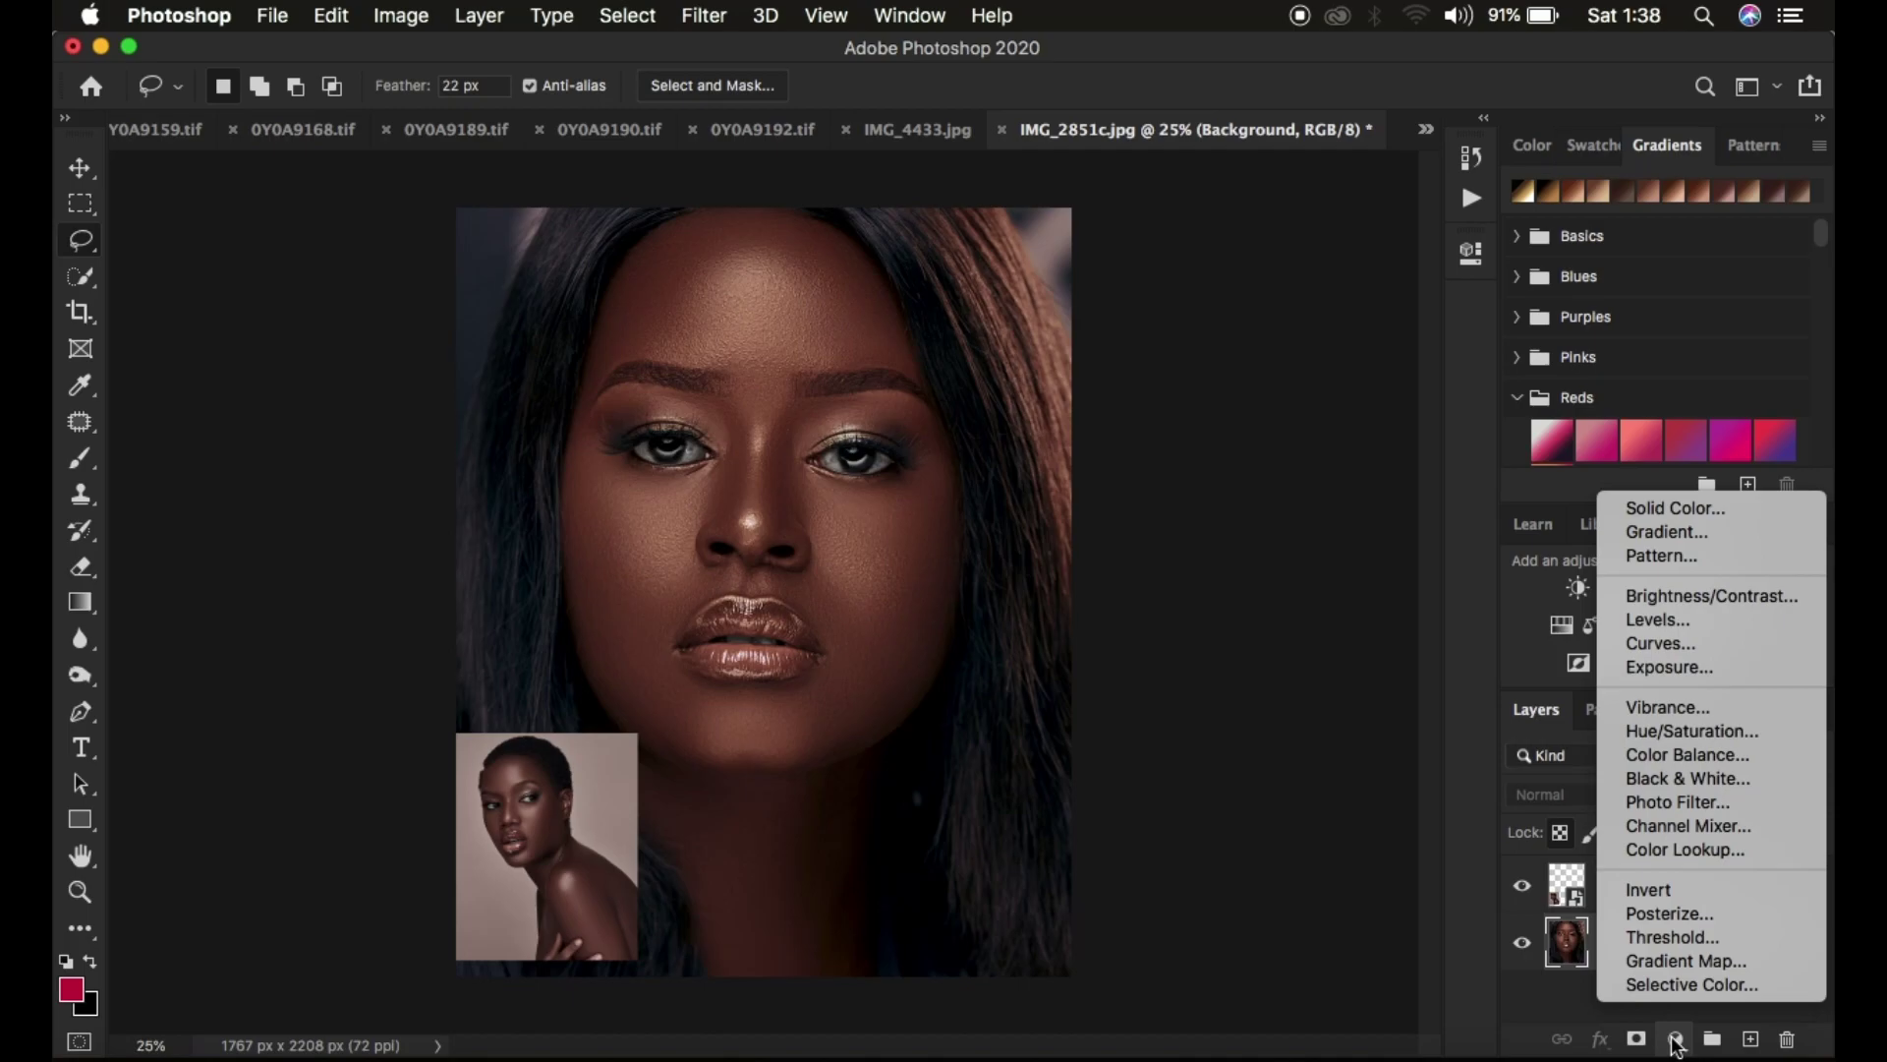
pyautogui.click(1661, 644)
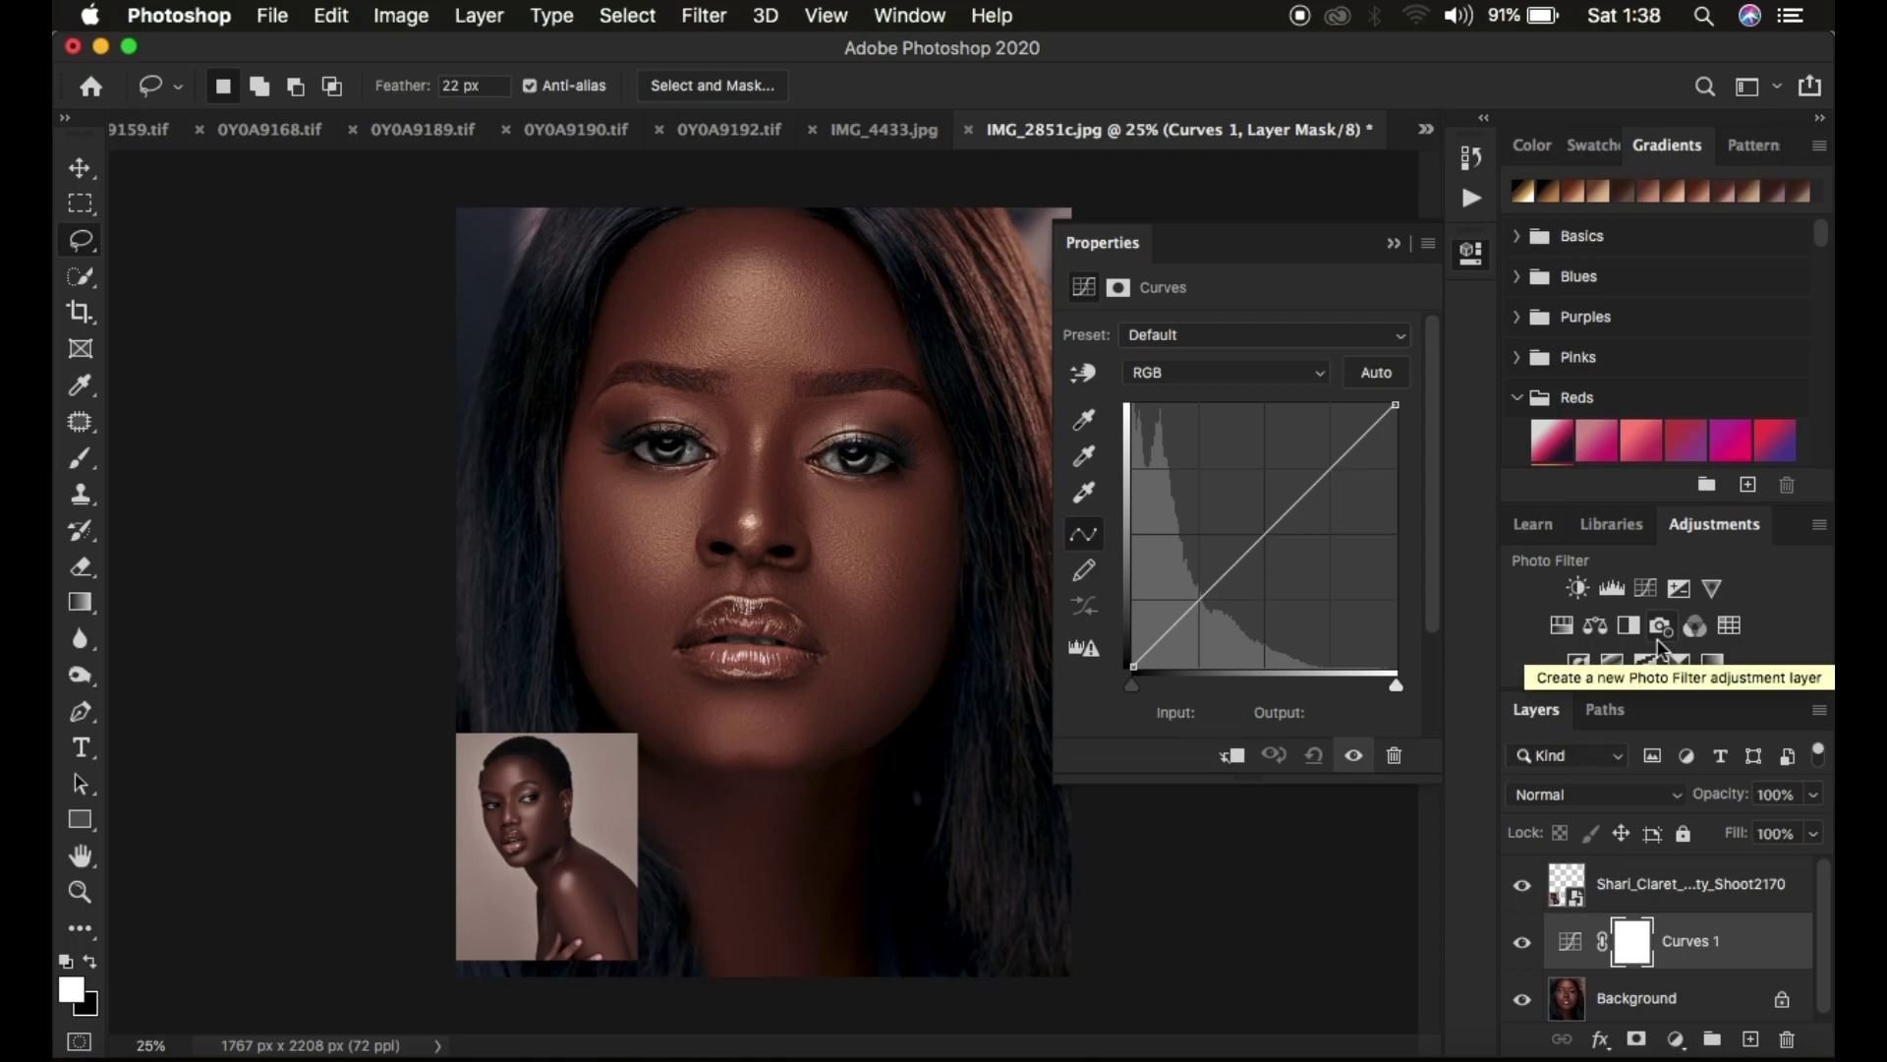
pyautogui.click(1572, 946)
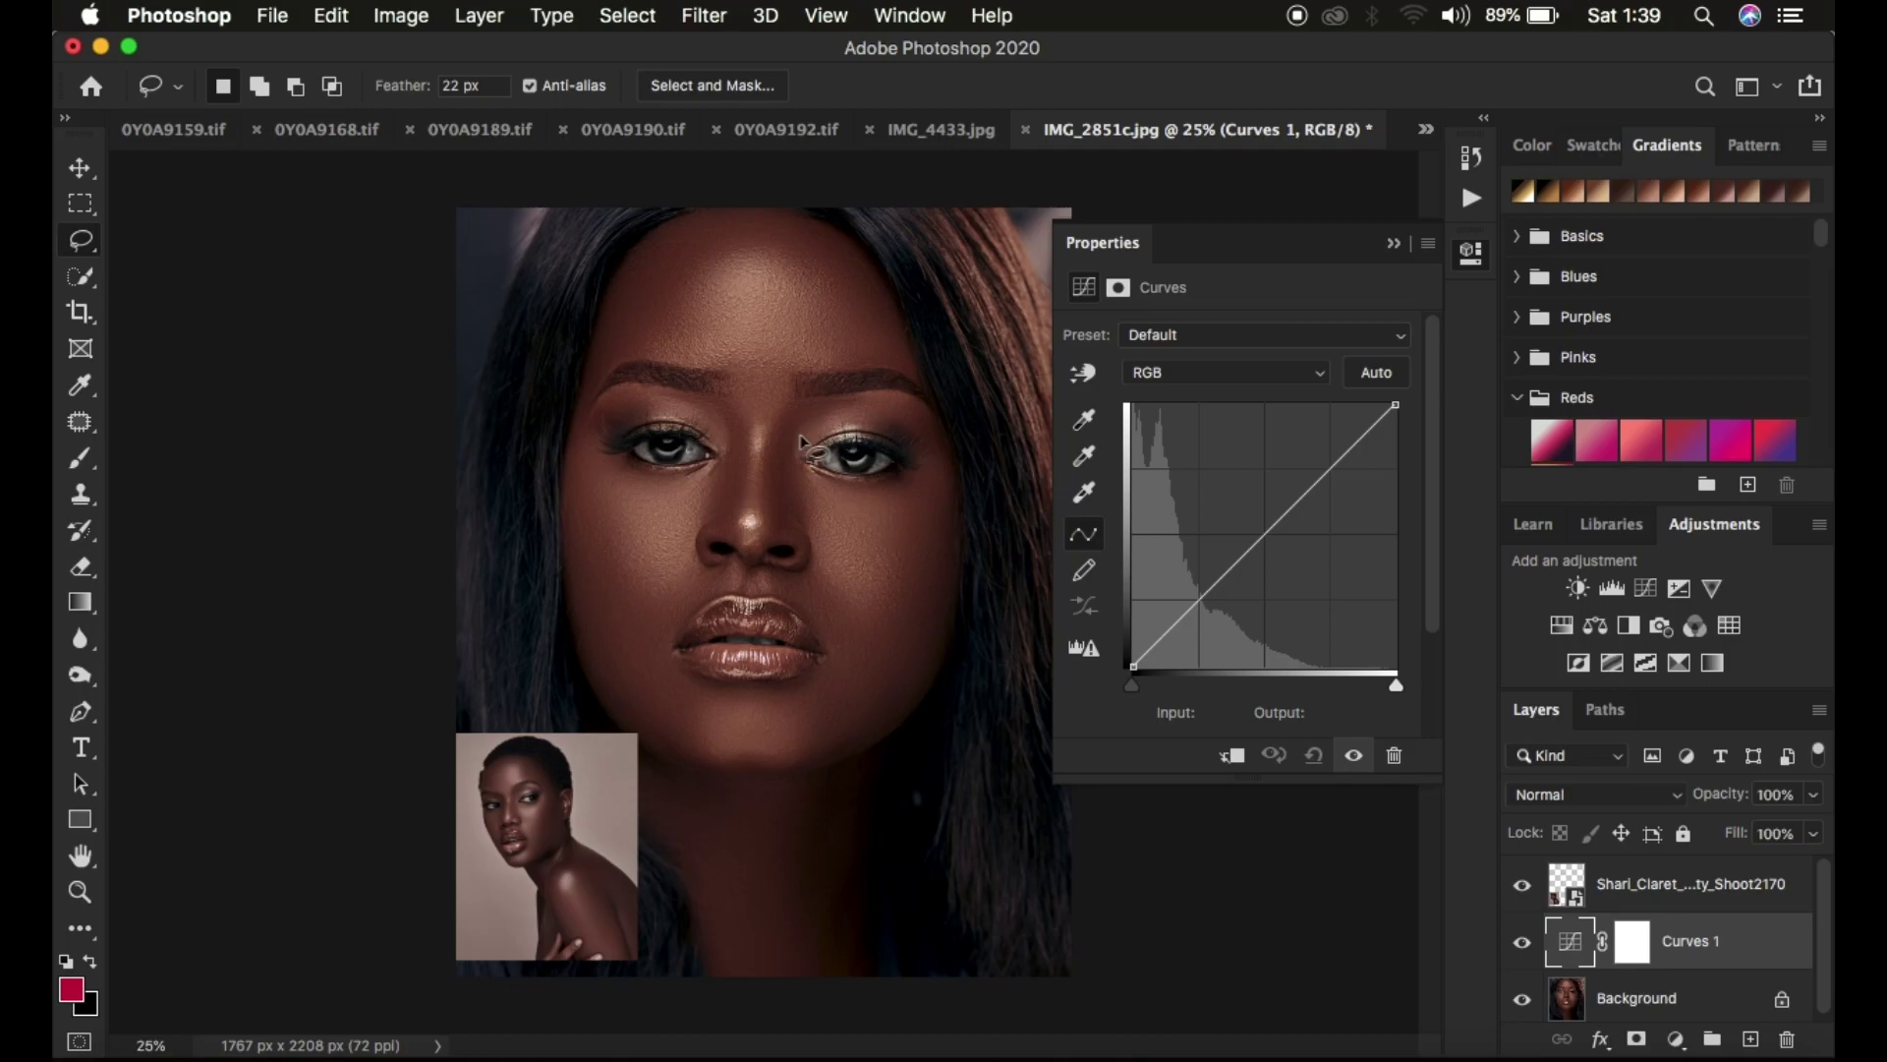
# Set the Curves target highlight colour to b39087, sampled from the reference model's nose highlight, without saving it as a default.
pyautogui.click(1086, 494)
pyautogui.doubleClick(1086, 495)
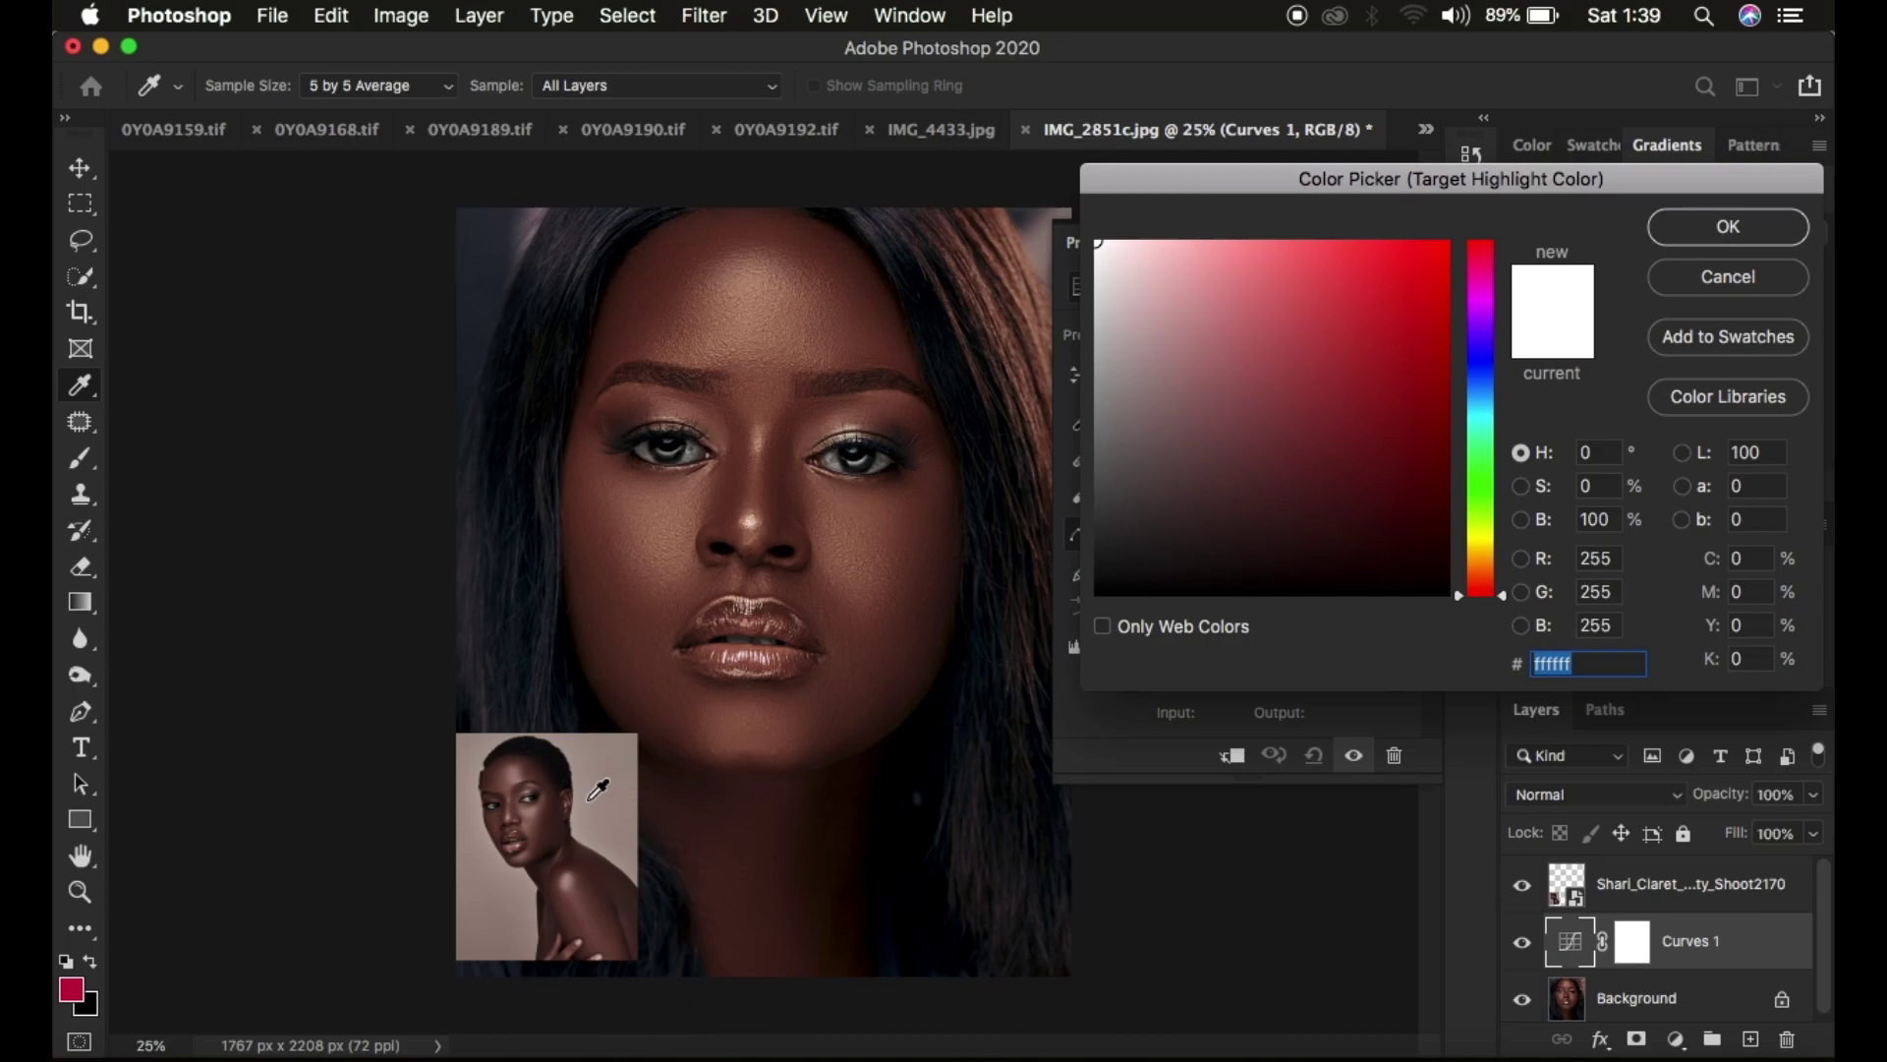
pyautogui.press('super+plus')
pyautogui.press('super+plus')
pyautogui.press('super+plus')
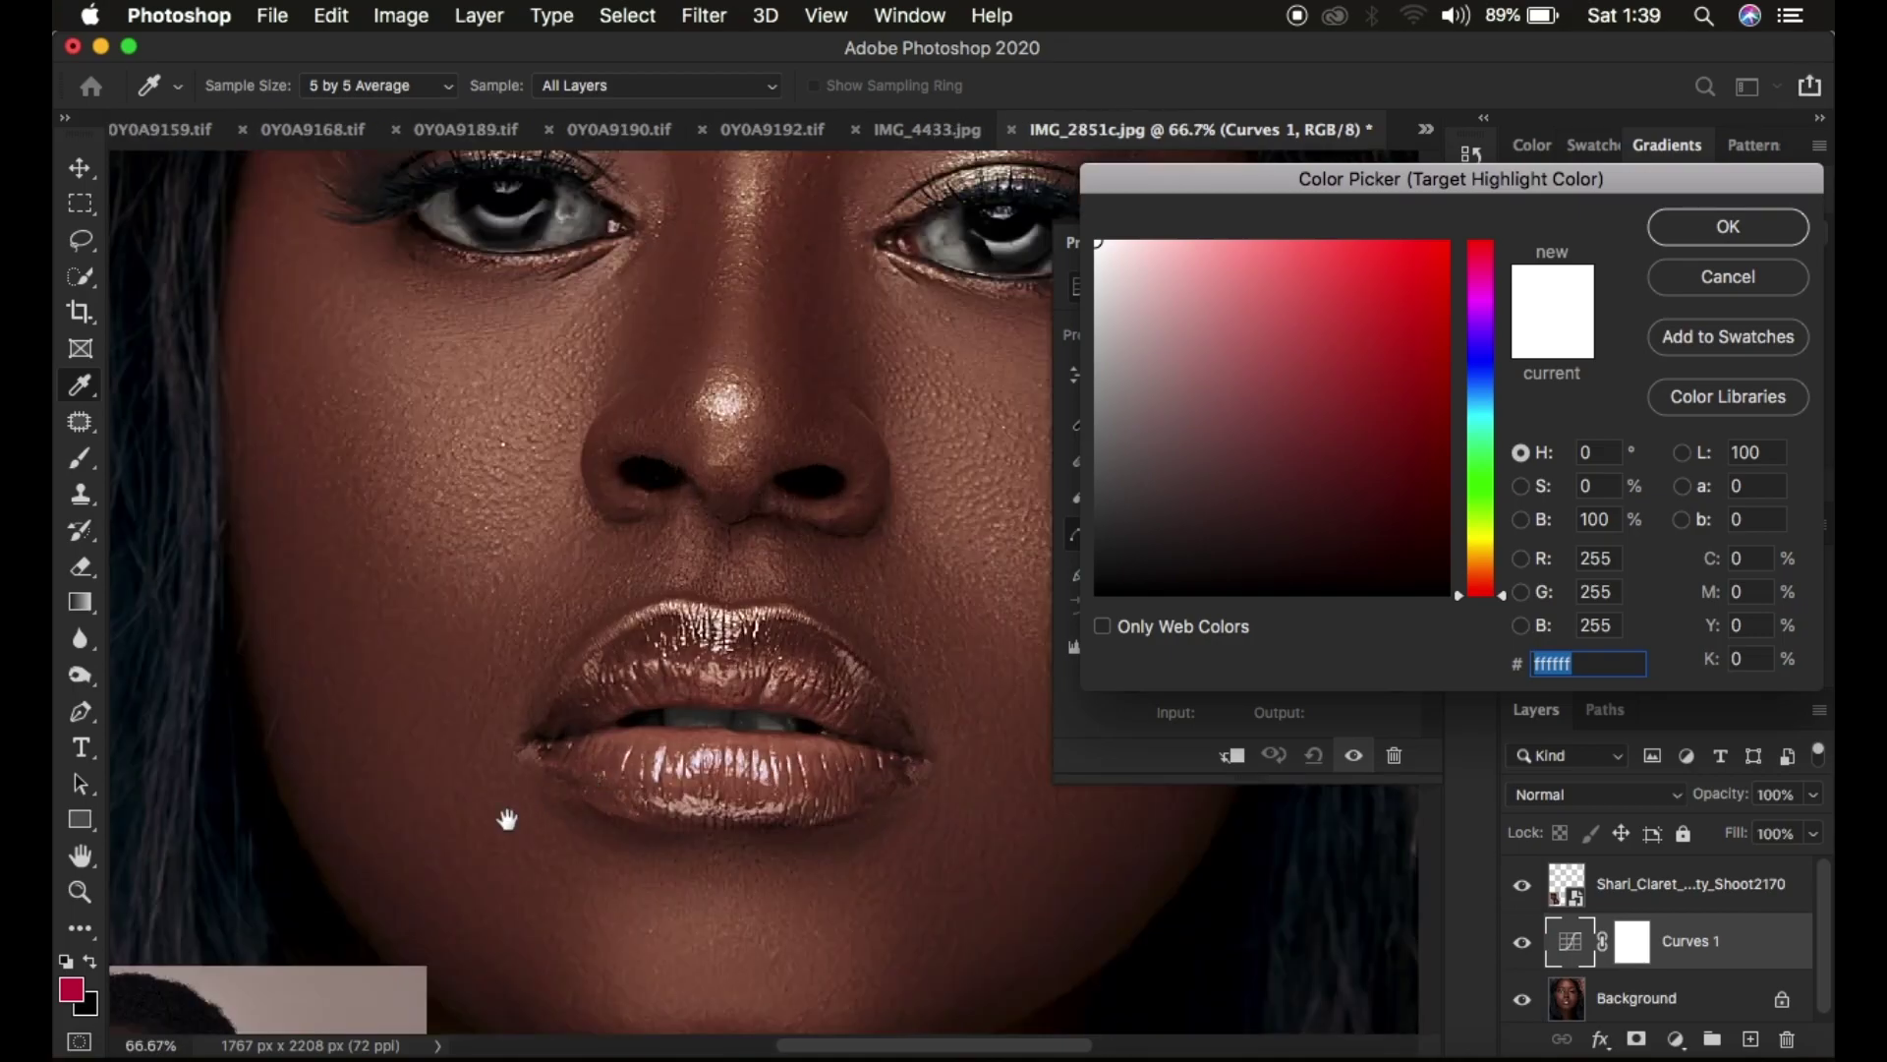
pyautogui.moveTo(507, 819); pyautogui.dragTo(536, 742)
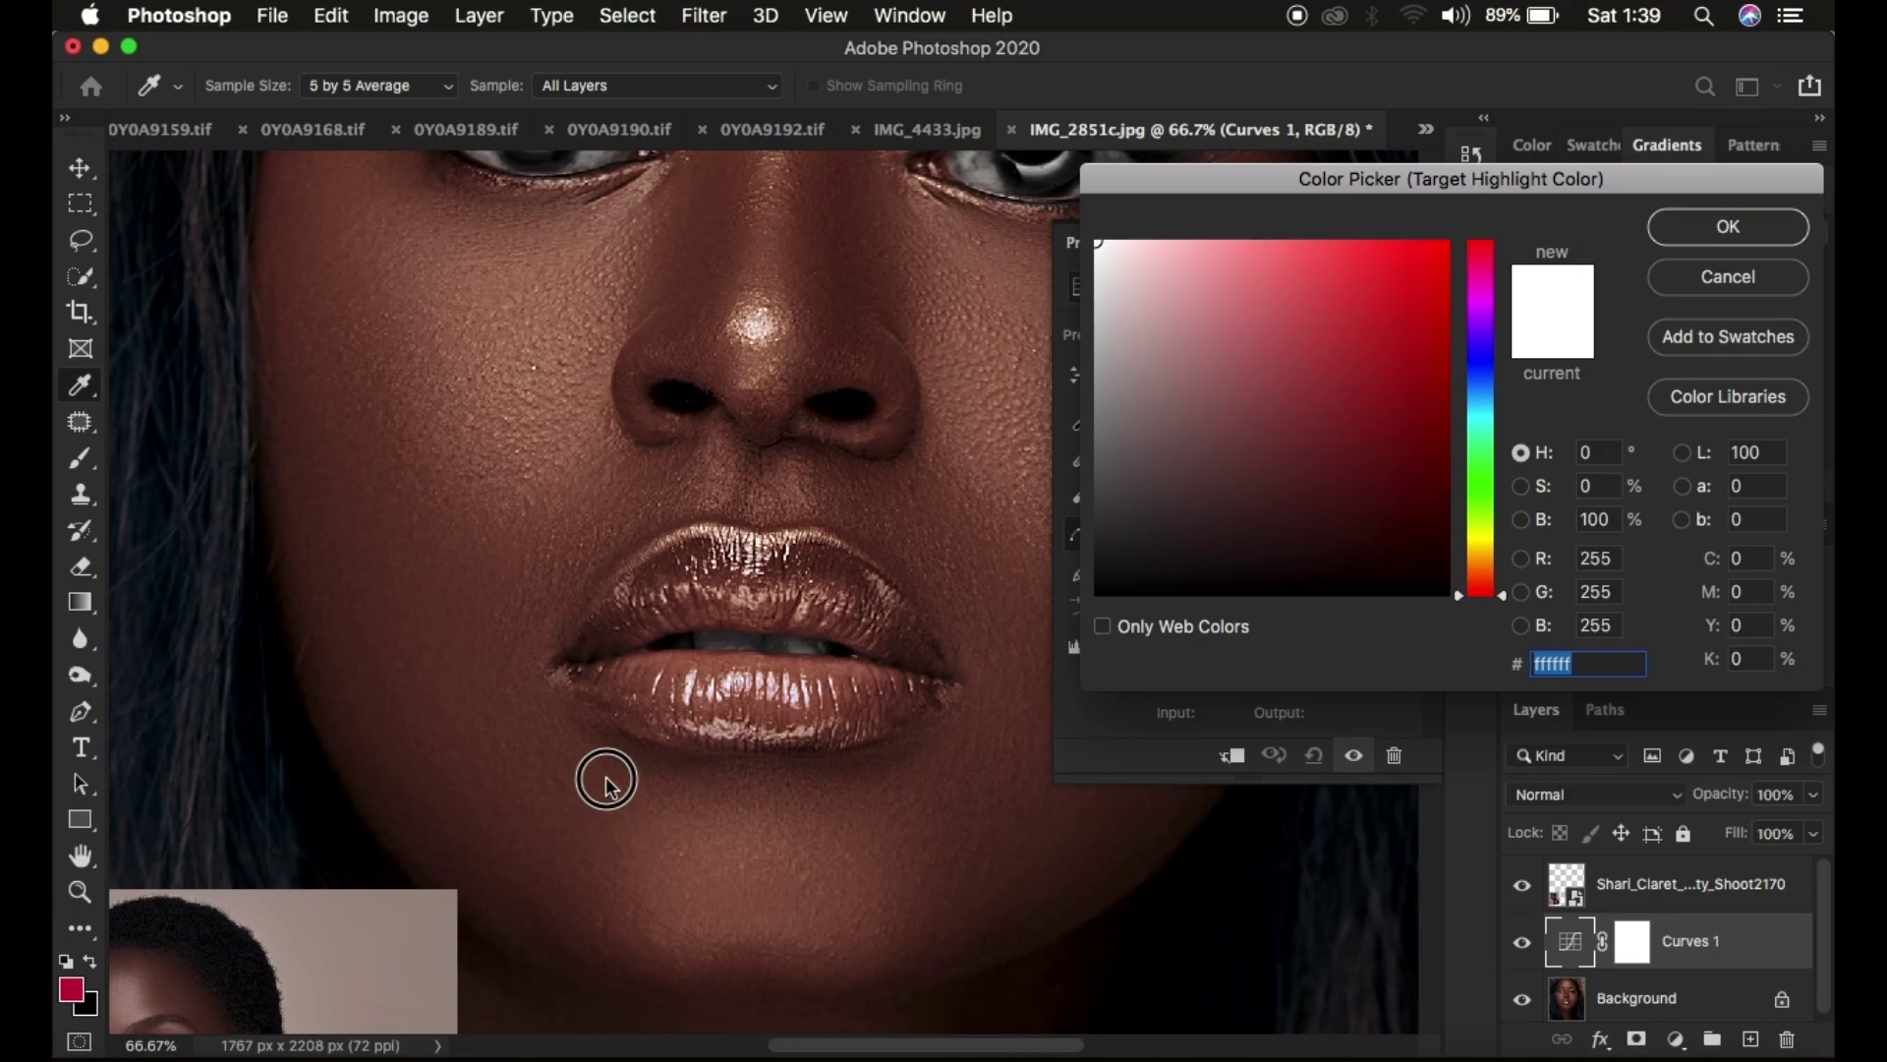
pyautogui.scroll(-5, 653, 693)
pyautogui.hscroll(-3, 653, 693)
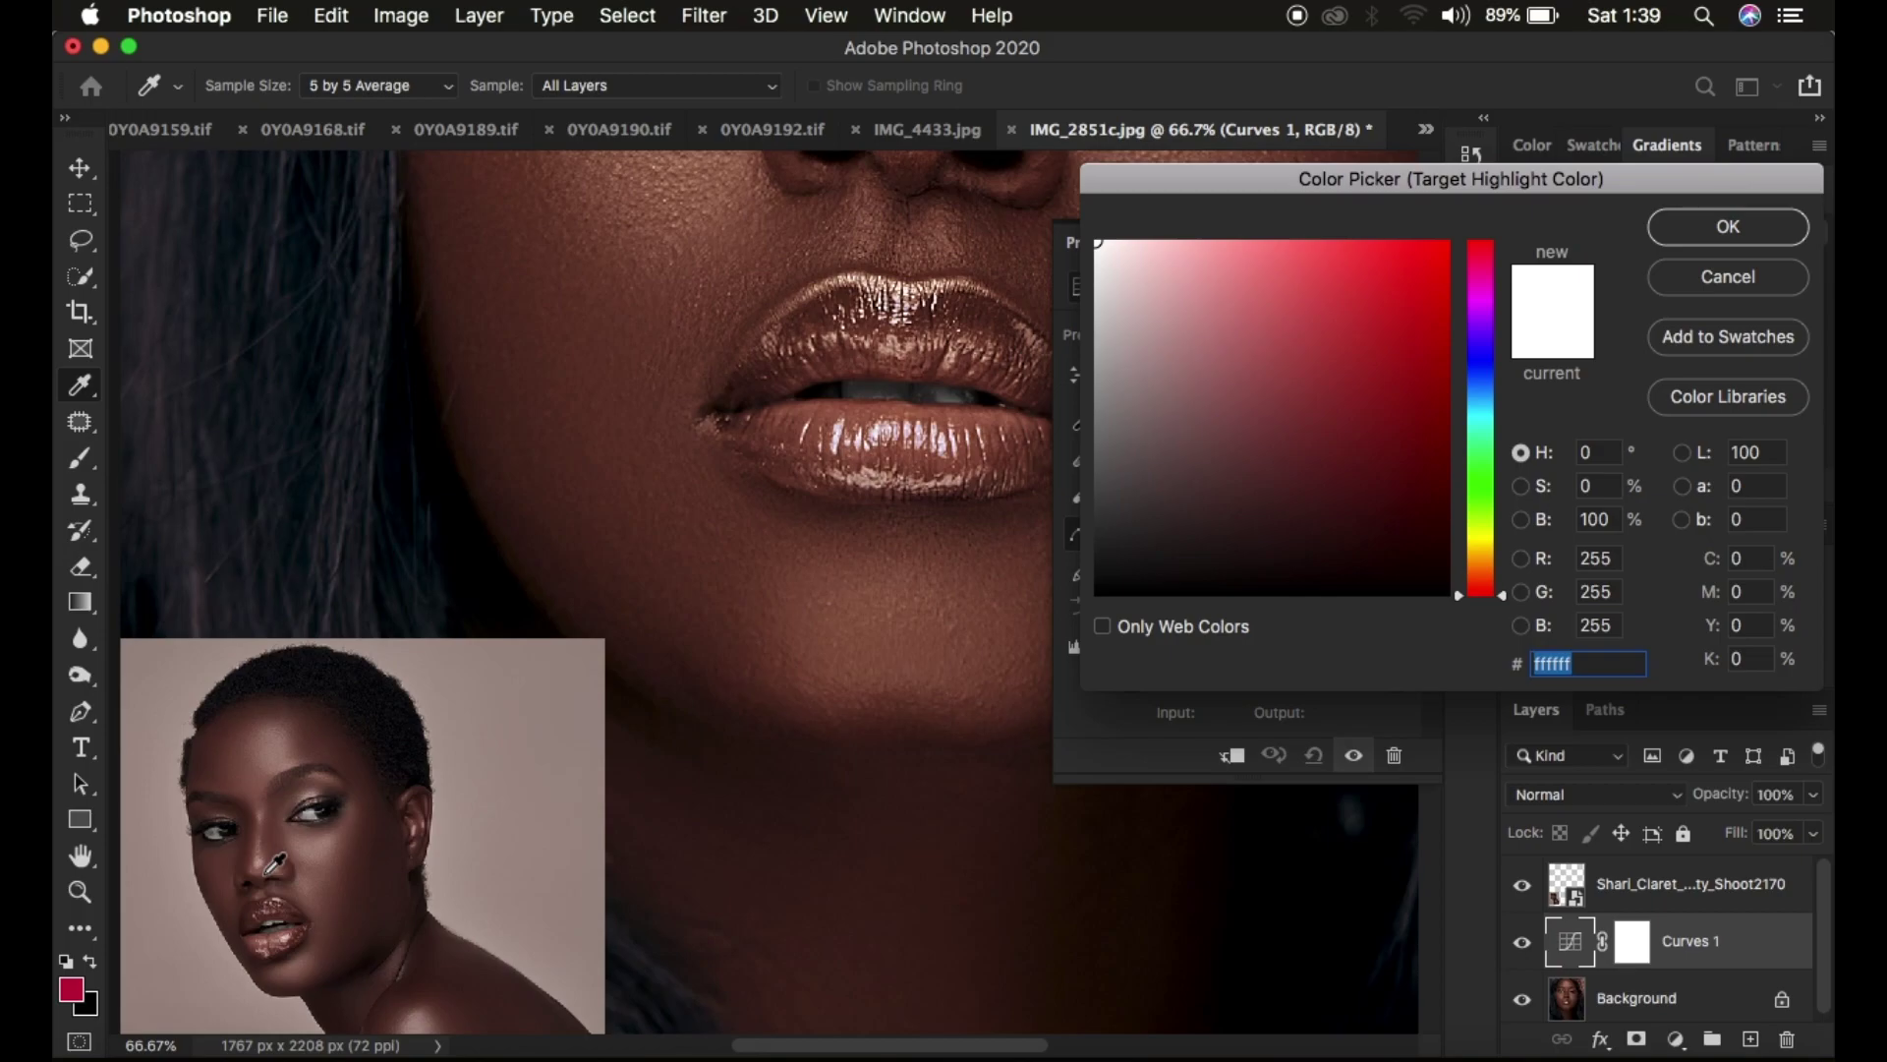
pyautogui.press('super+1')
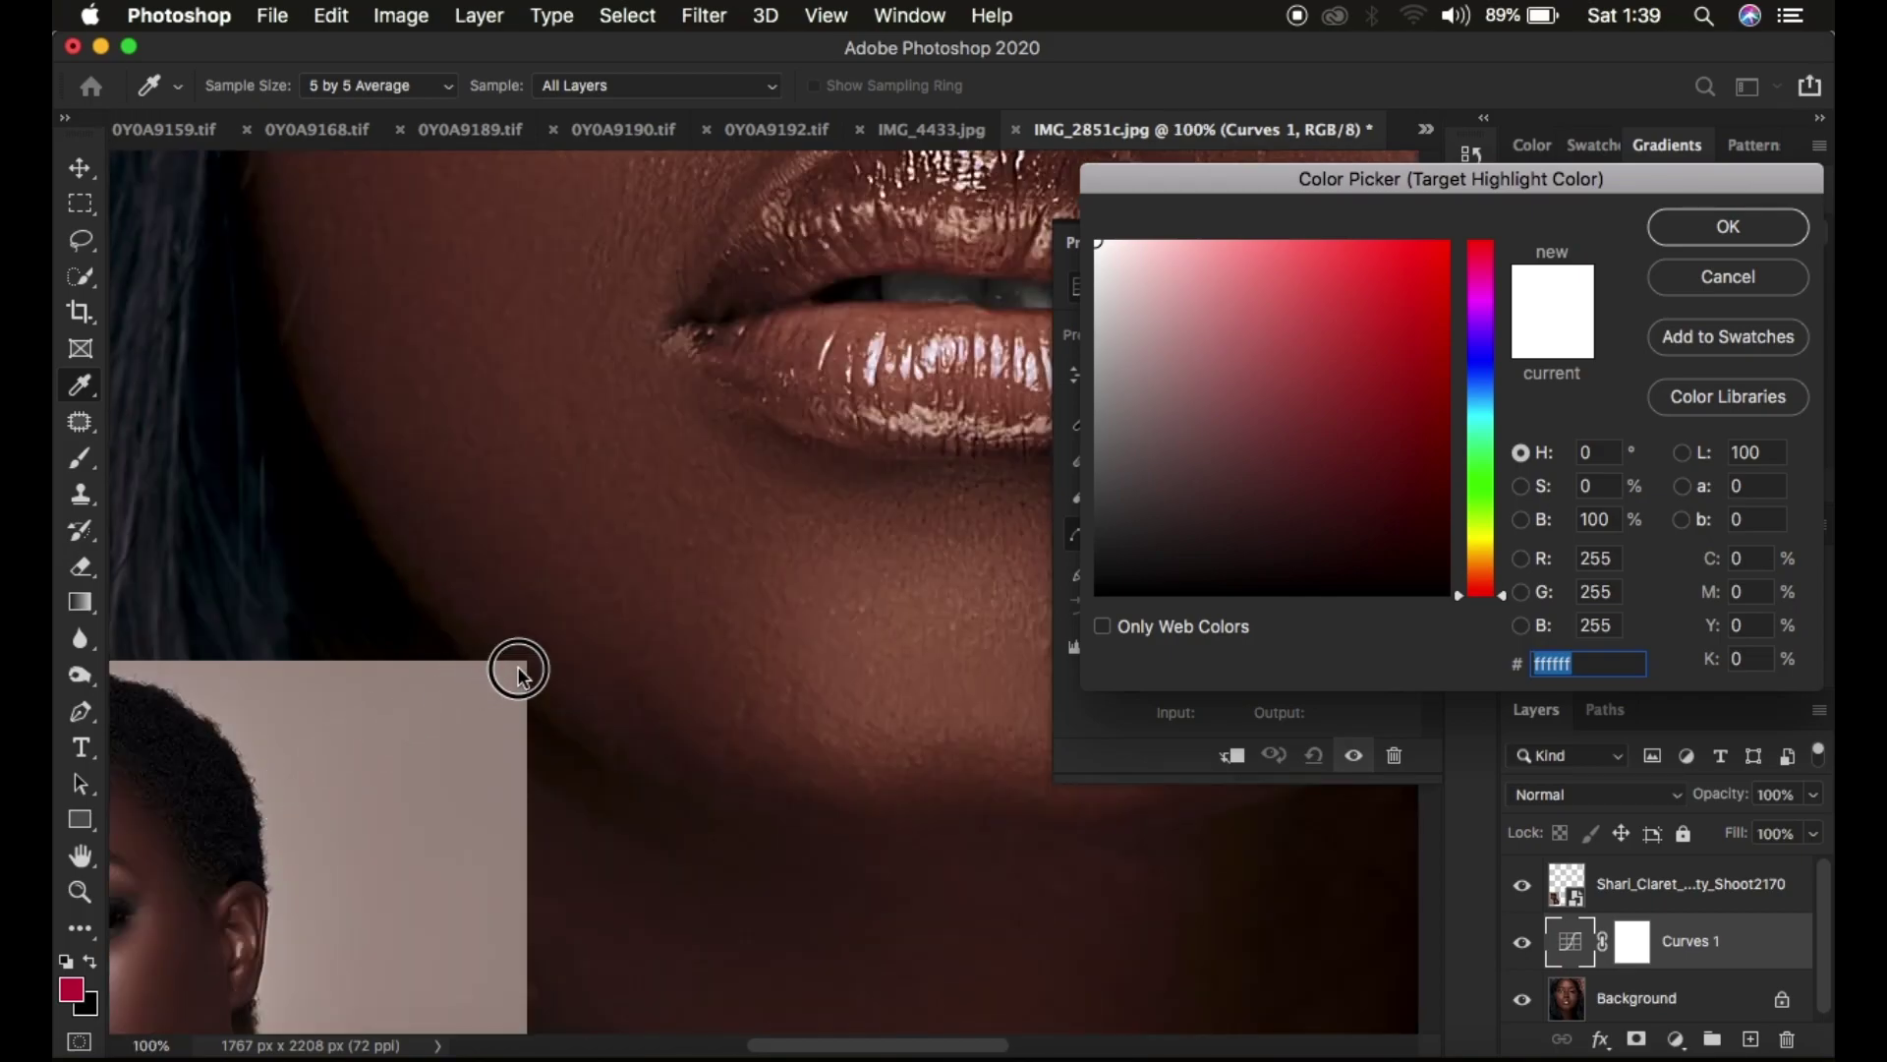
pyautogui.hscroll(-3, 519, 673)
pyautogui.scroll(-3, 526, 663)
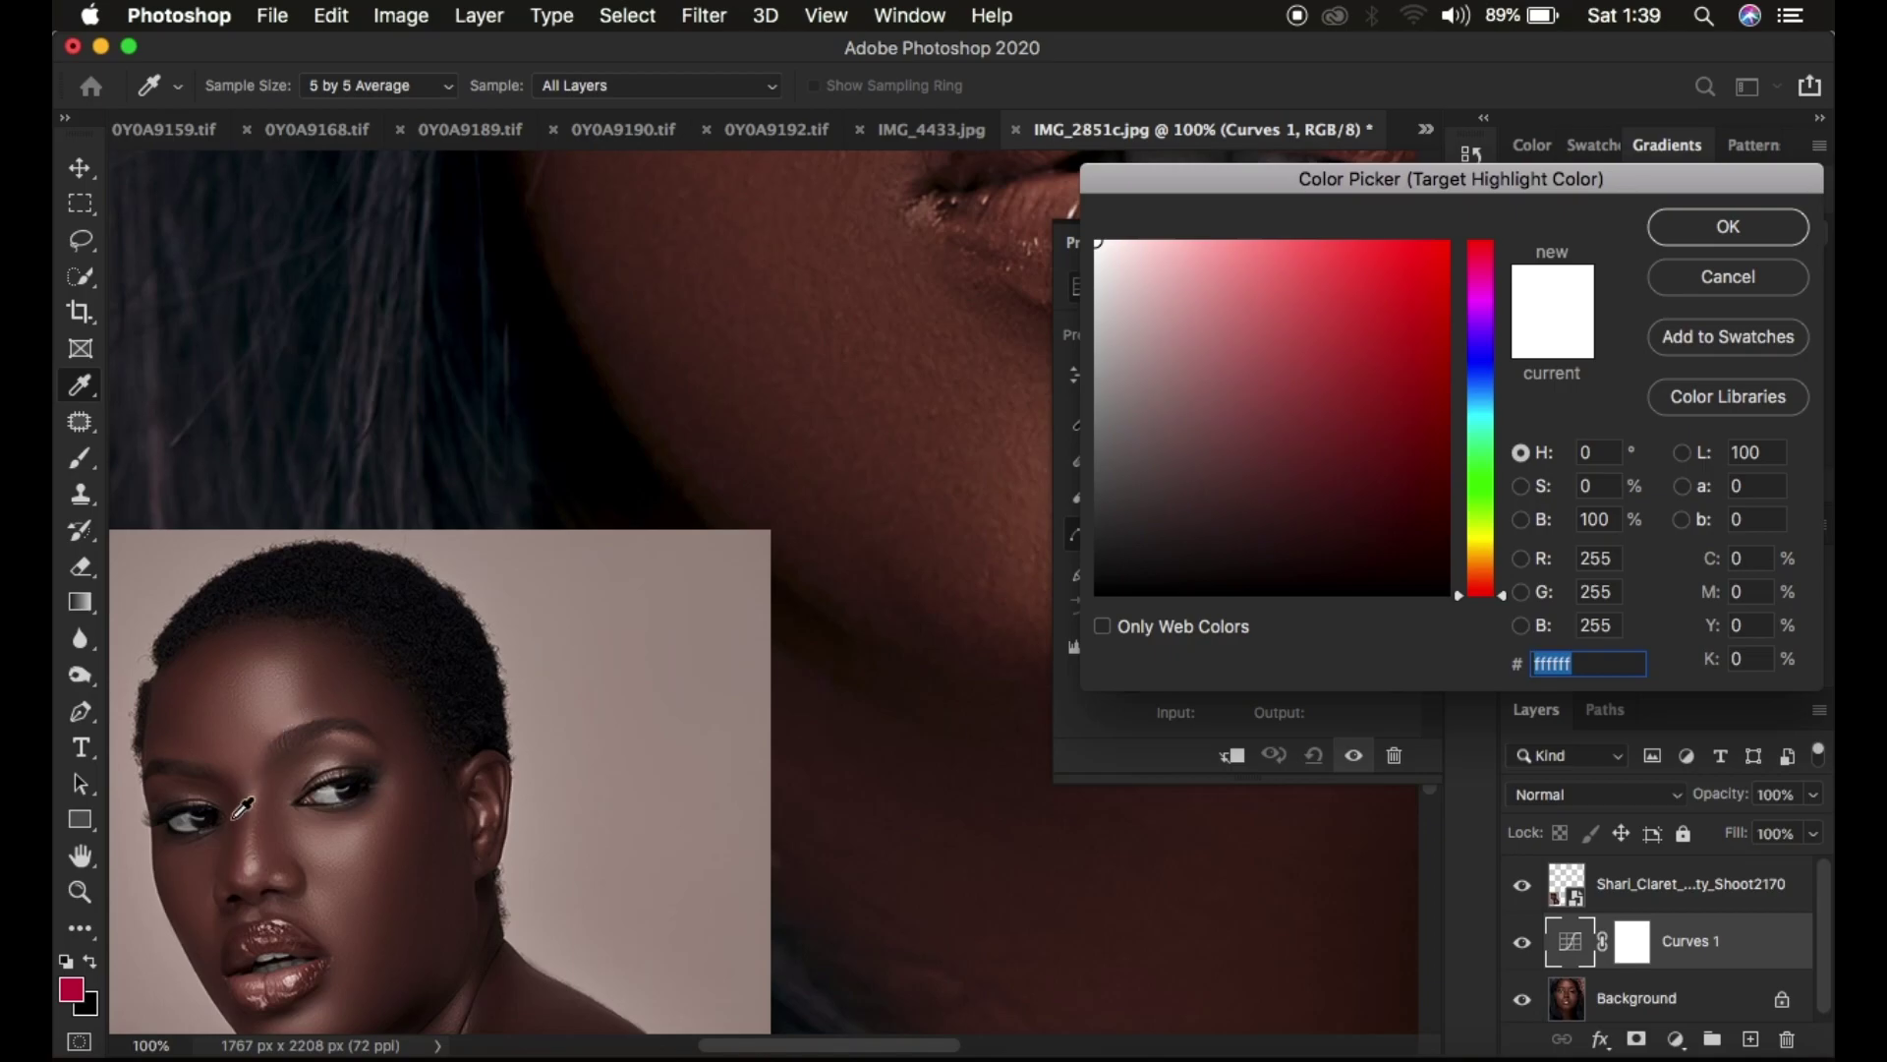
pyautogui.click(254, 869)
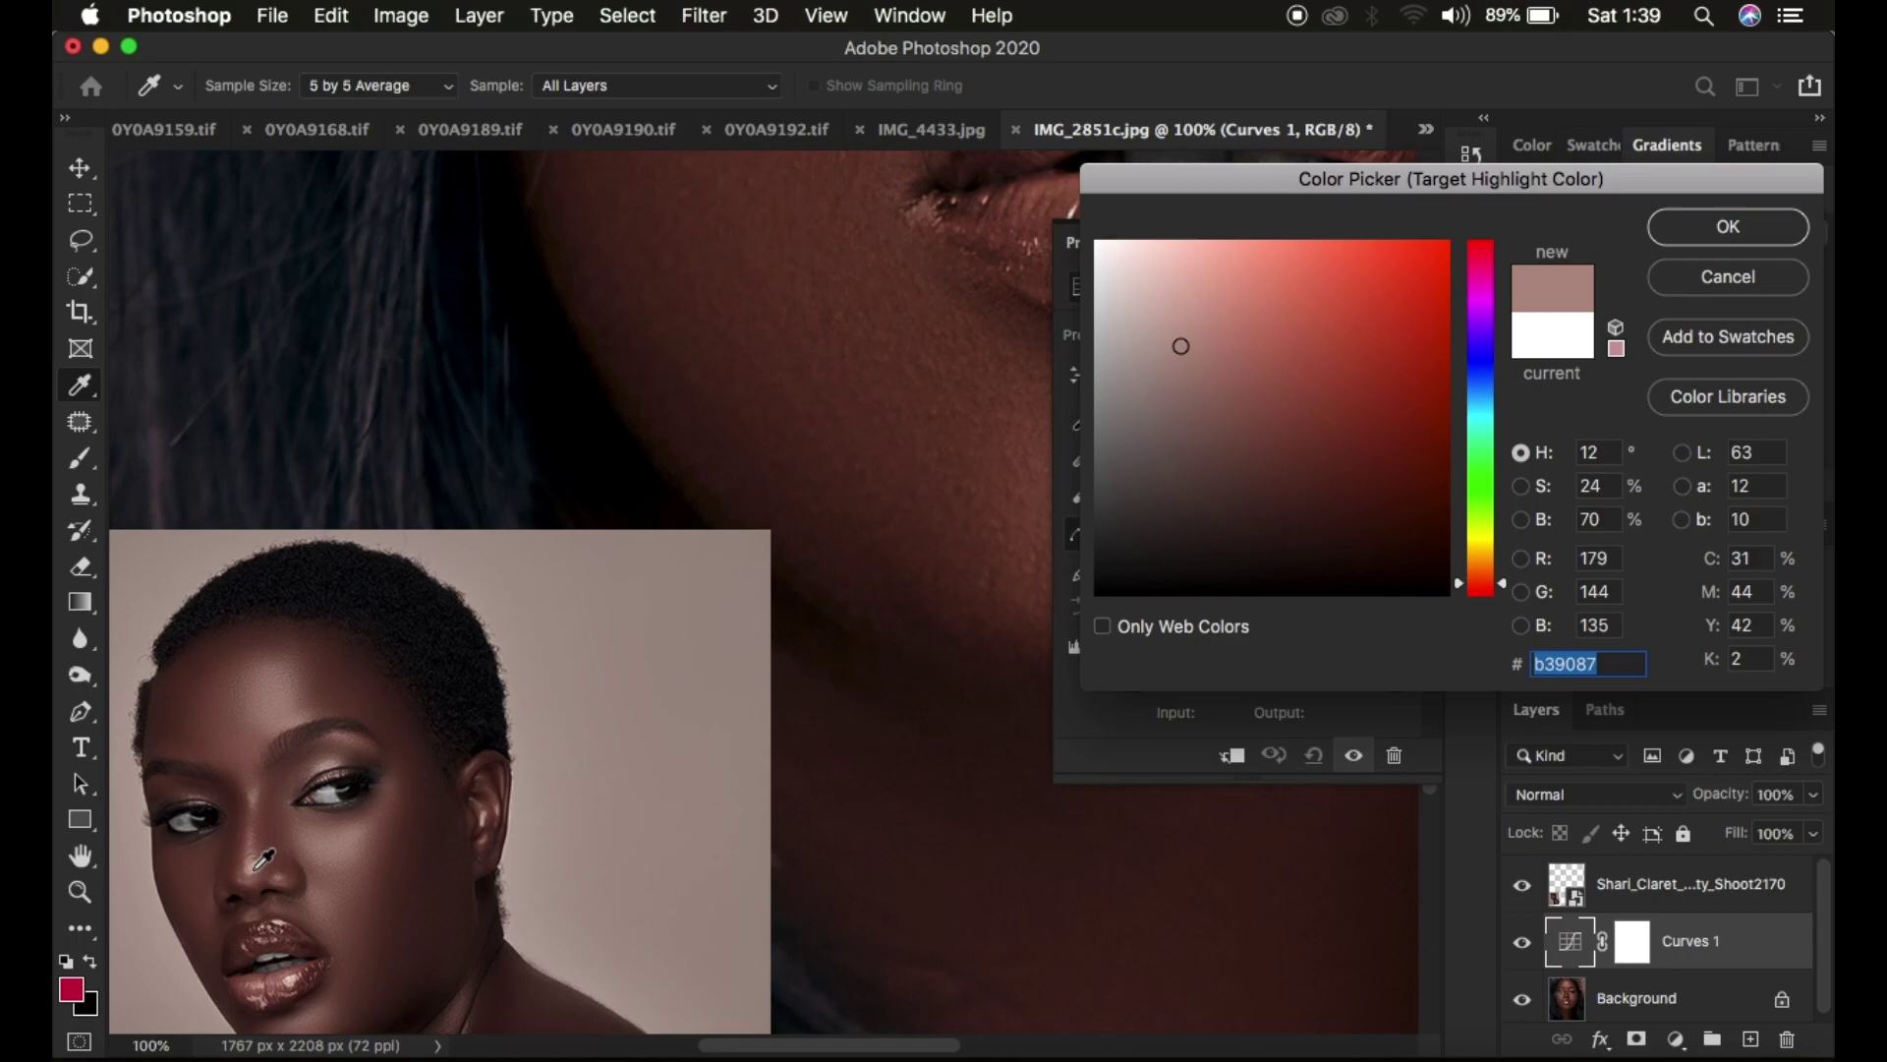
pyautogui.click(1701, 229)
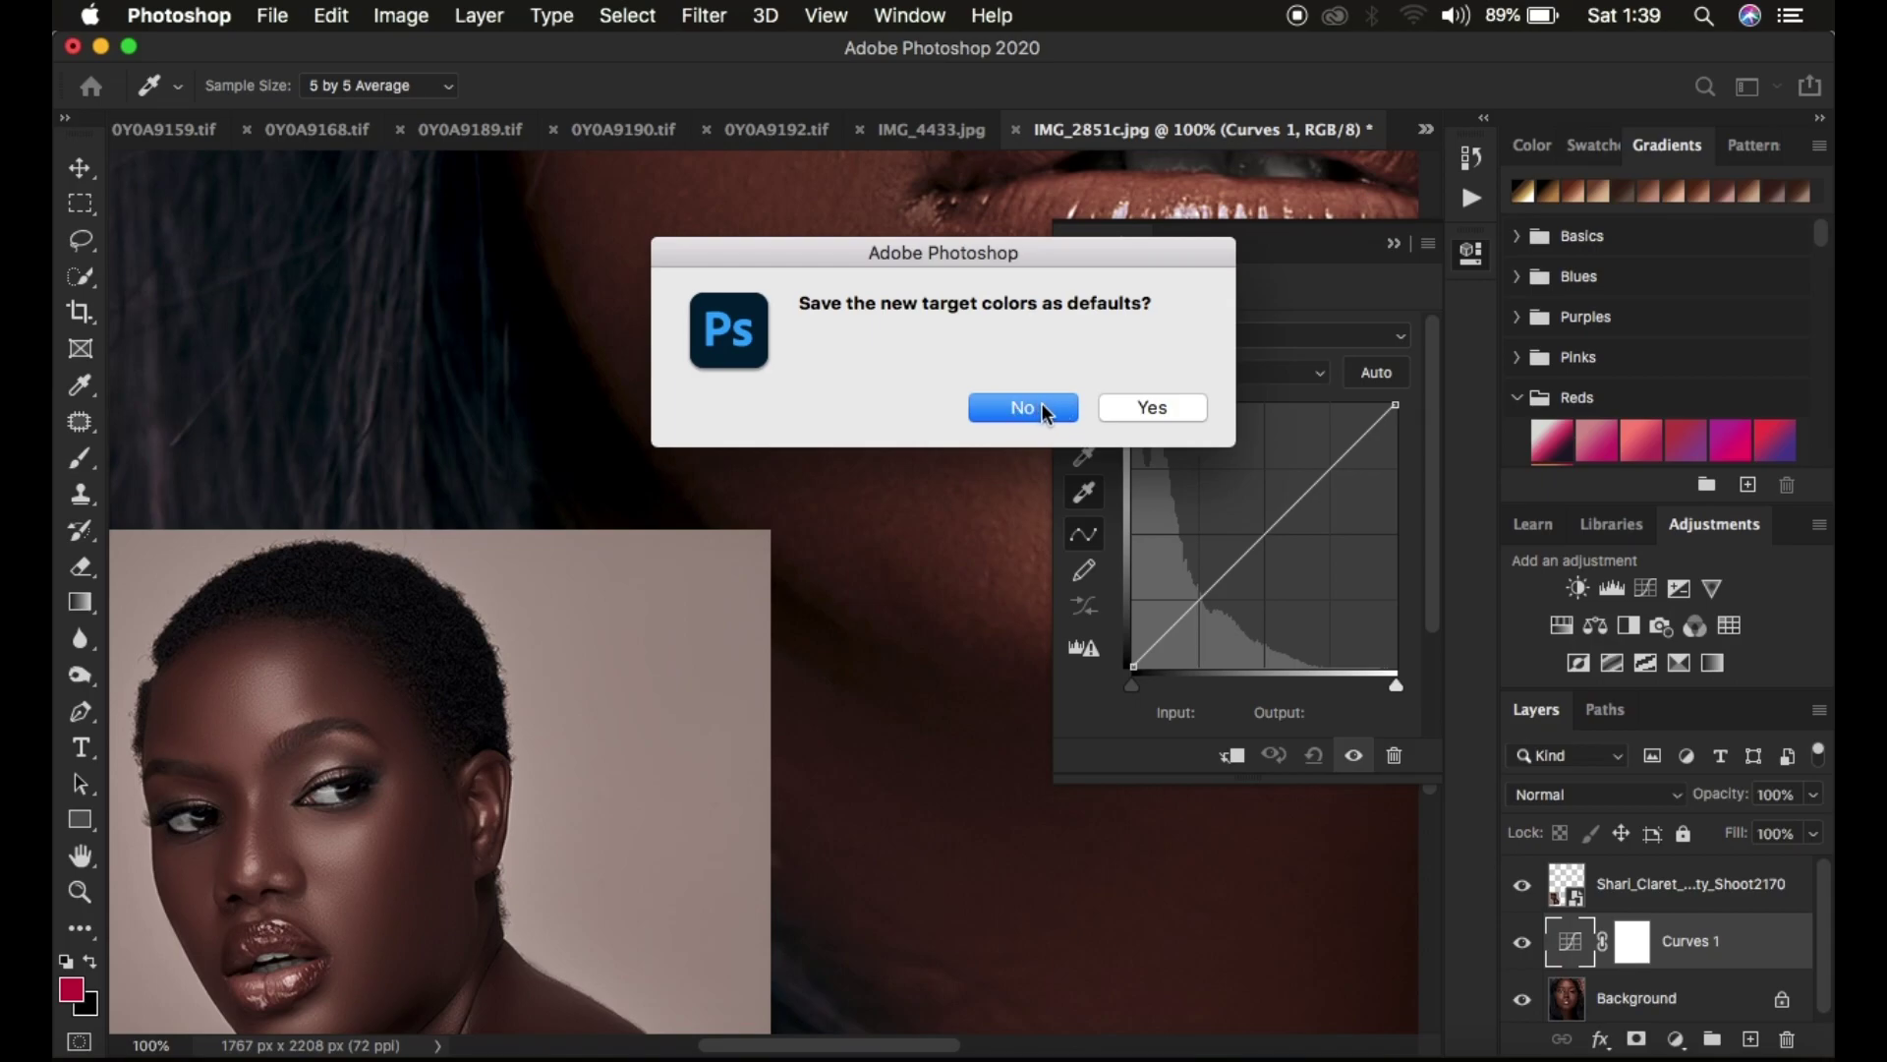
pyautogui.click(1021, 409)
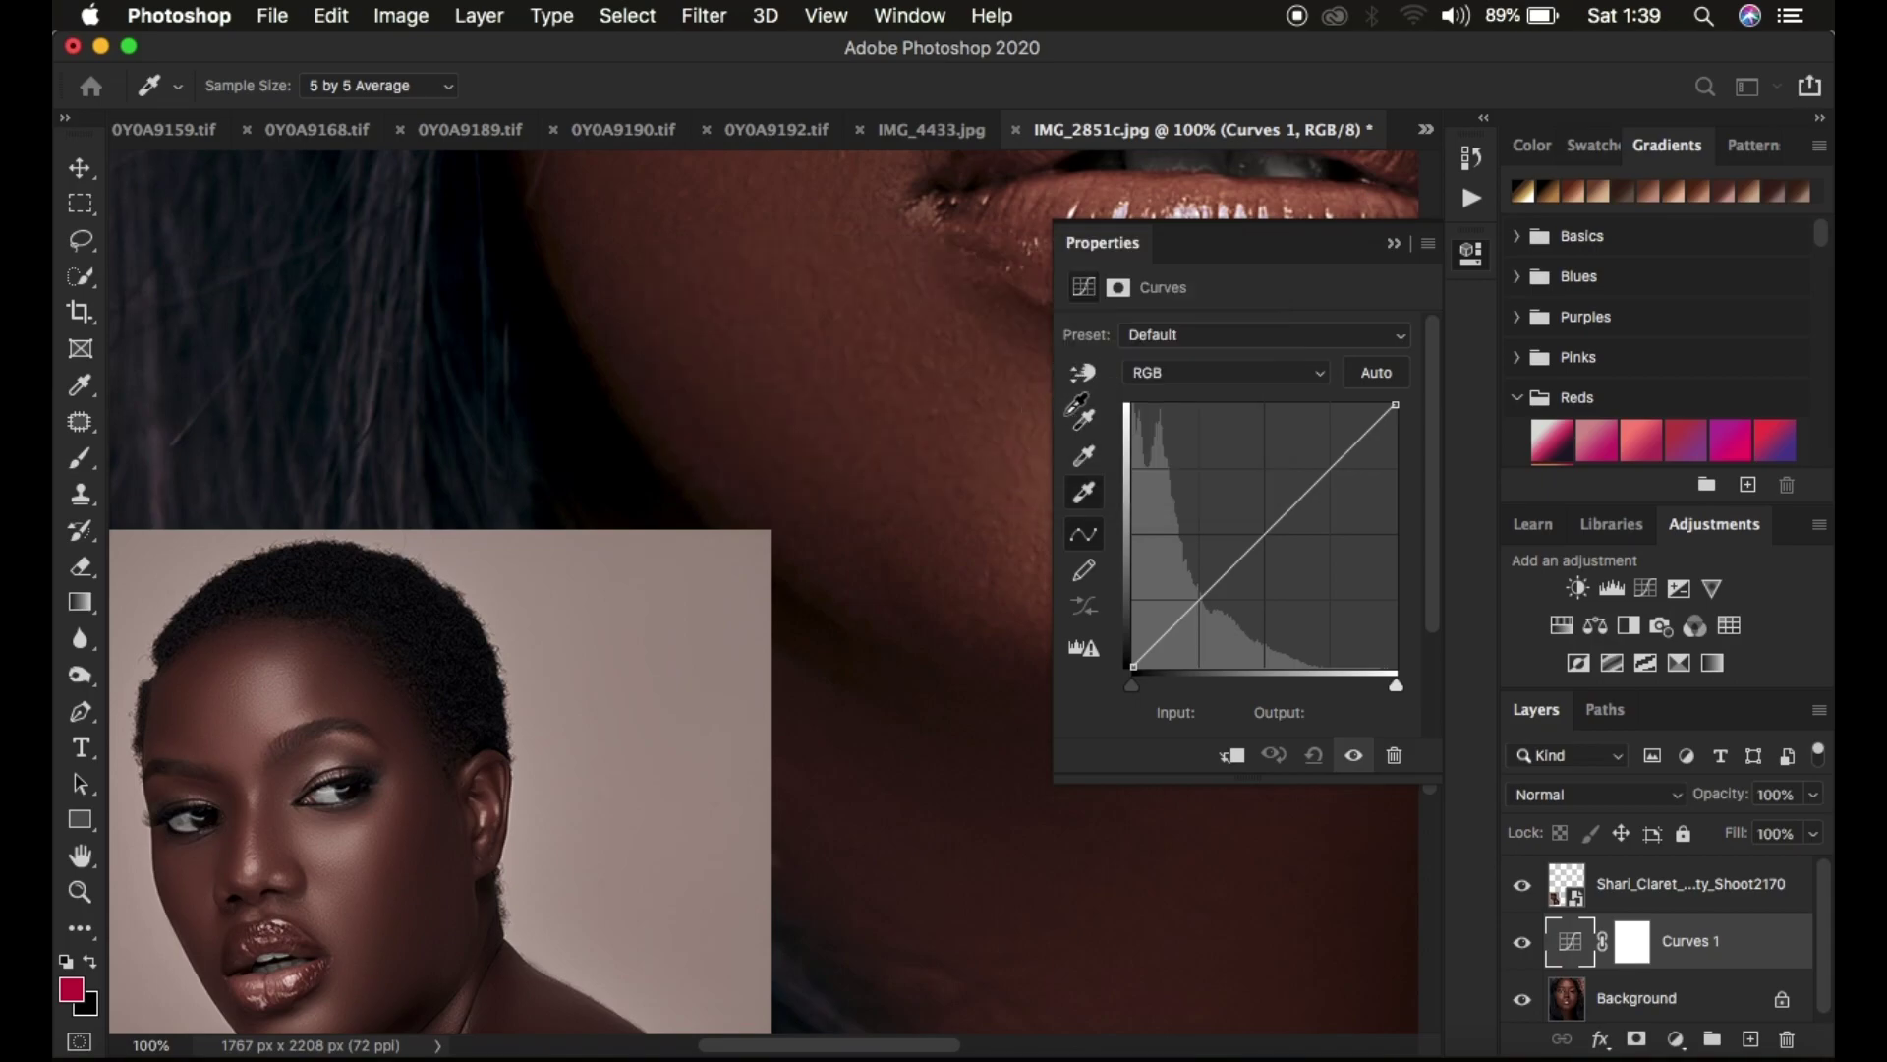
# Set the Curves white point on the bright highlight of the nose in the main portrait.
pyautogui.press('super+minus')
pyautogui.press('super+minus')
pyautogui.press('super+minus')
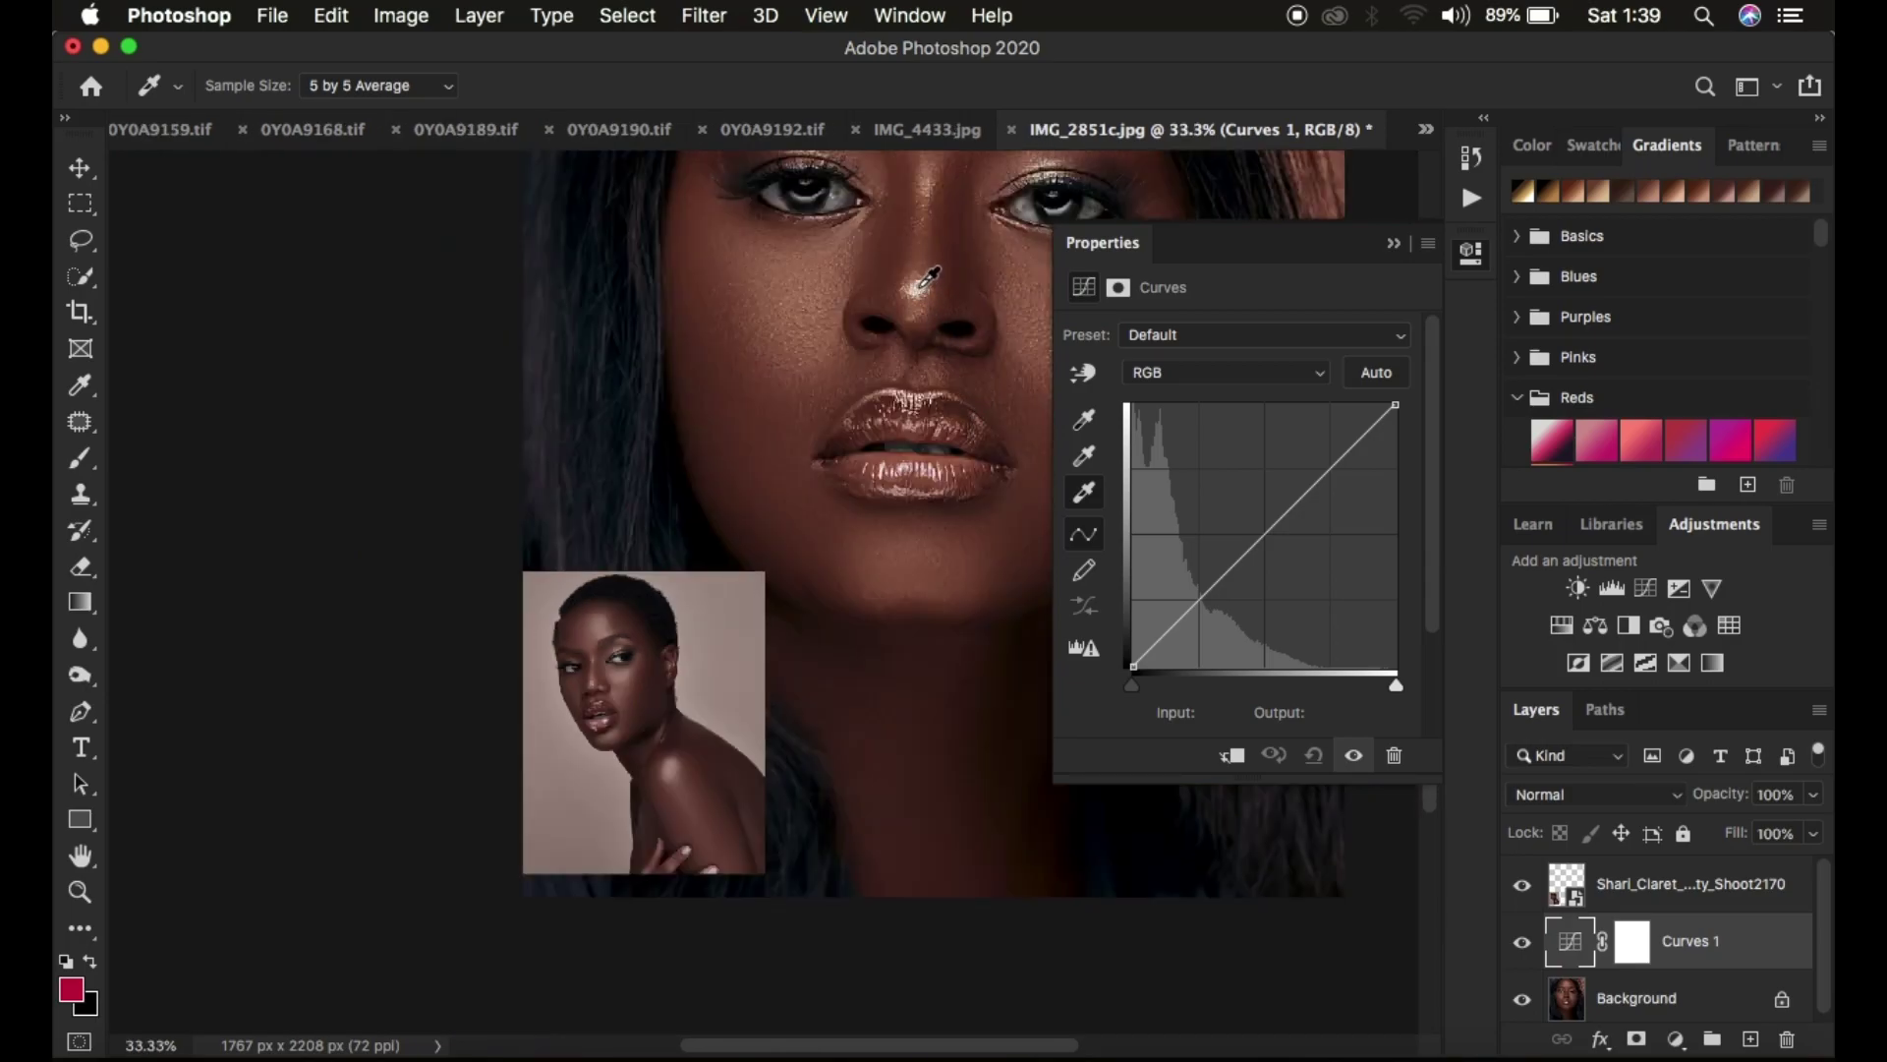
pyautogui.click(921, 289)
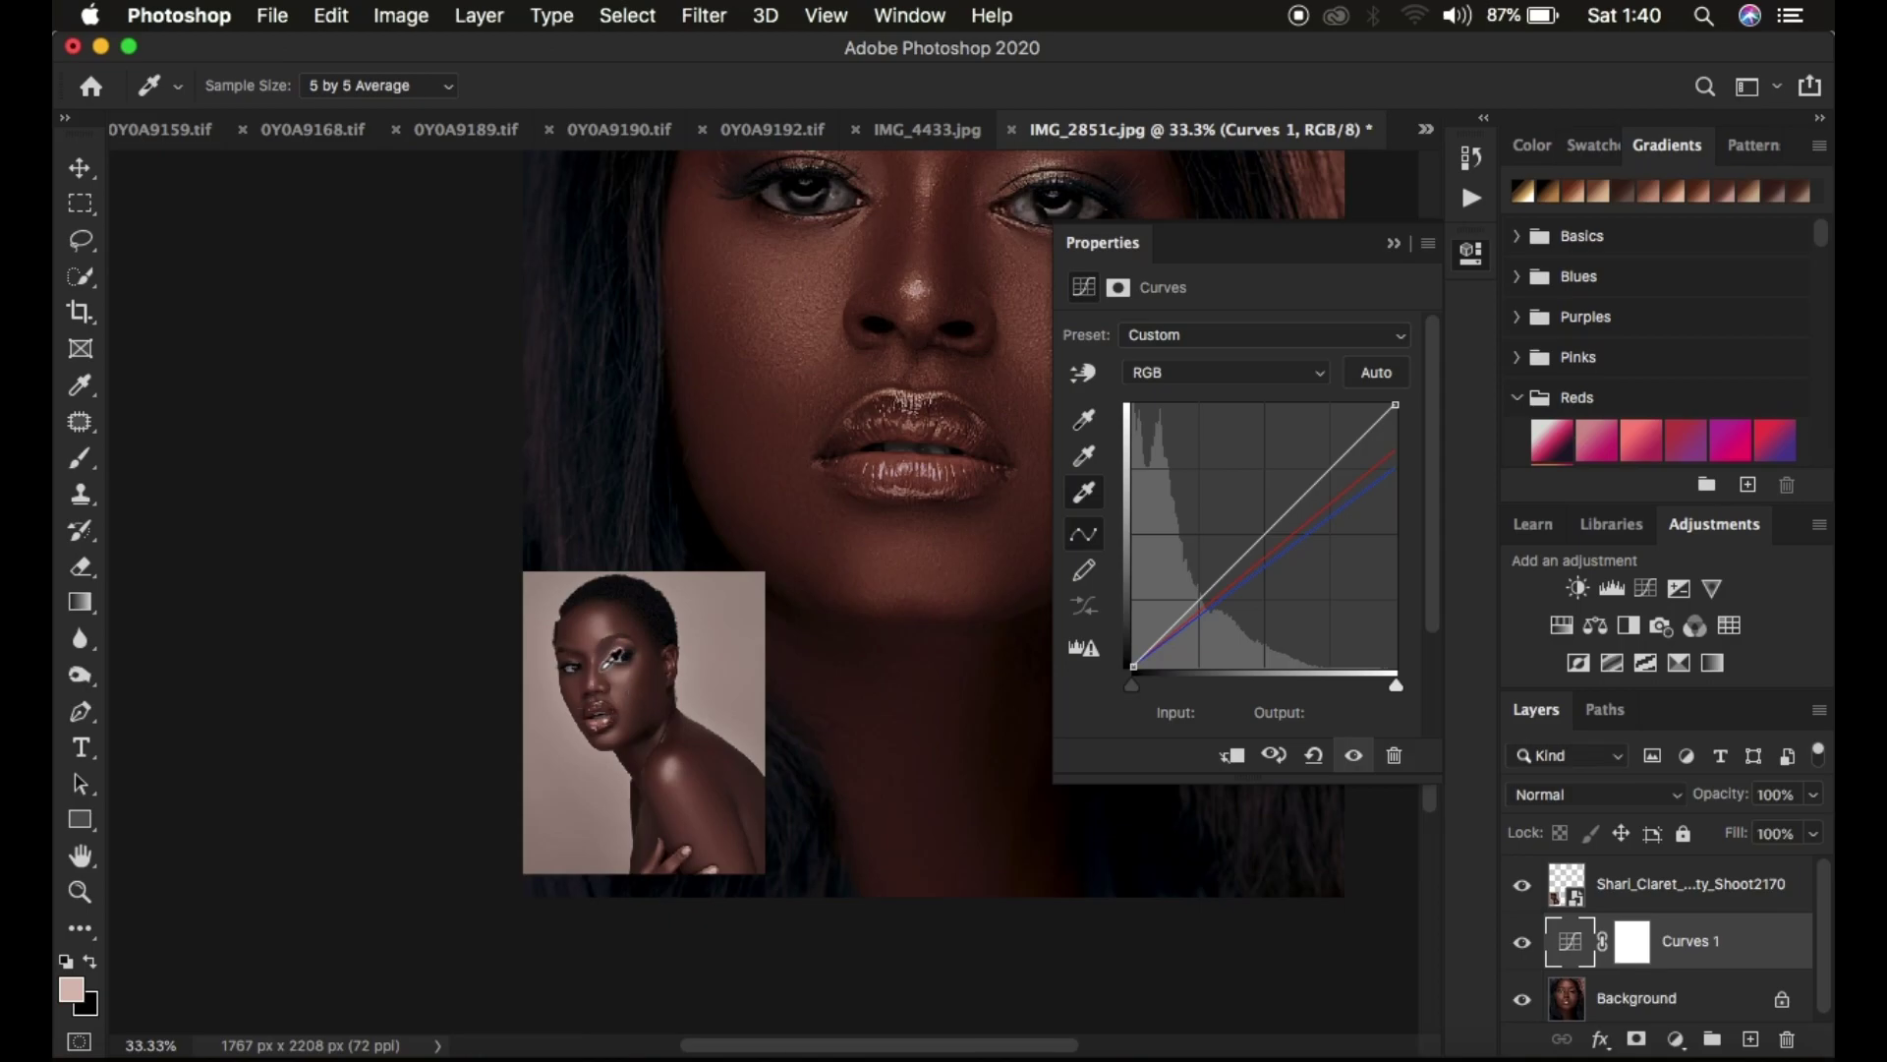
# Set the Curves target midtone colour to 553129, sampled from the reference model's cheek, without saving it as a default.
pyautogui.doubleClick(1083, 458)
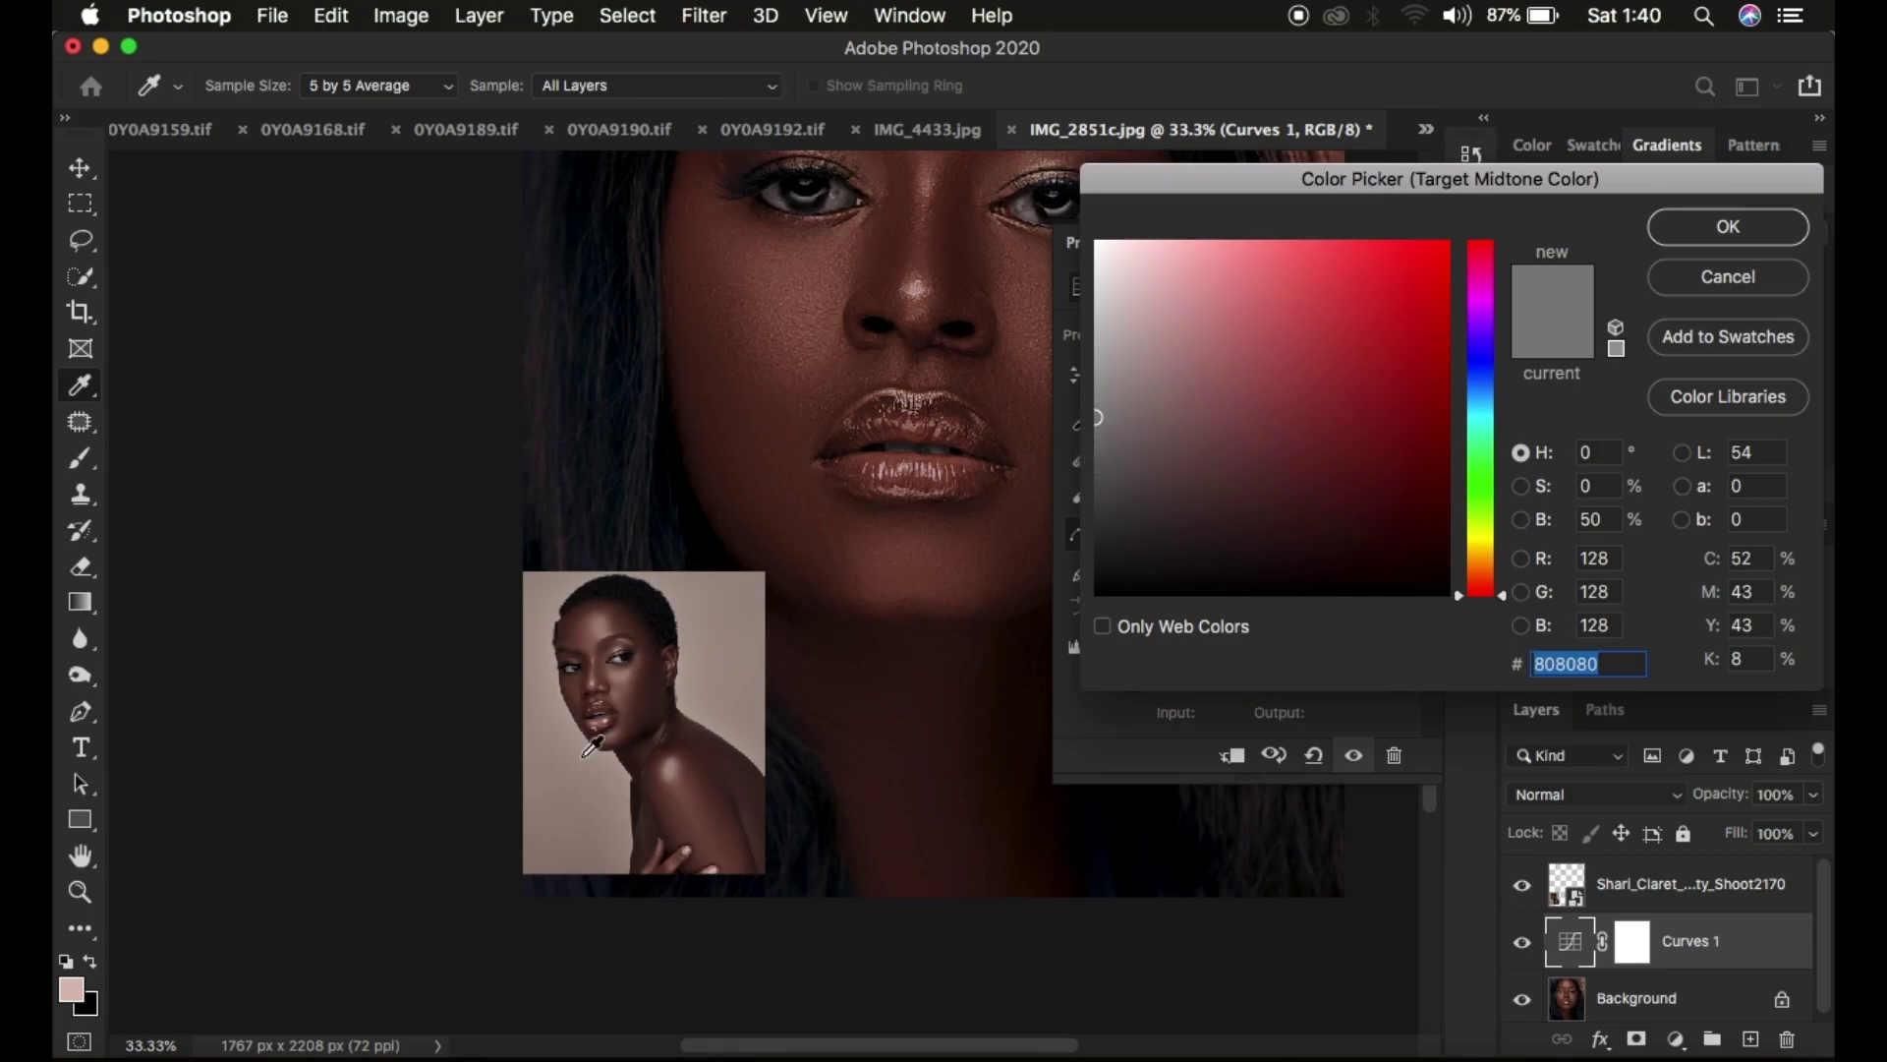
pyautogui.press('super+plus')
pyautogui.press('super+plus')
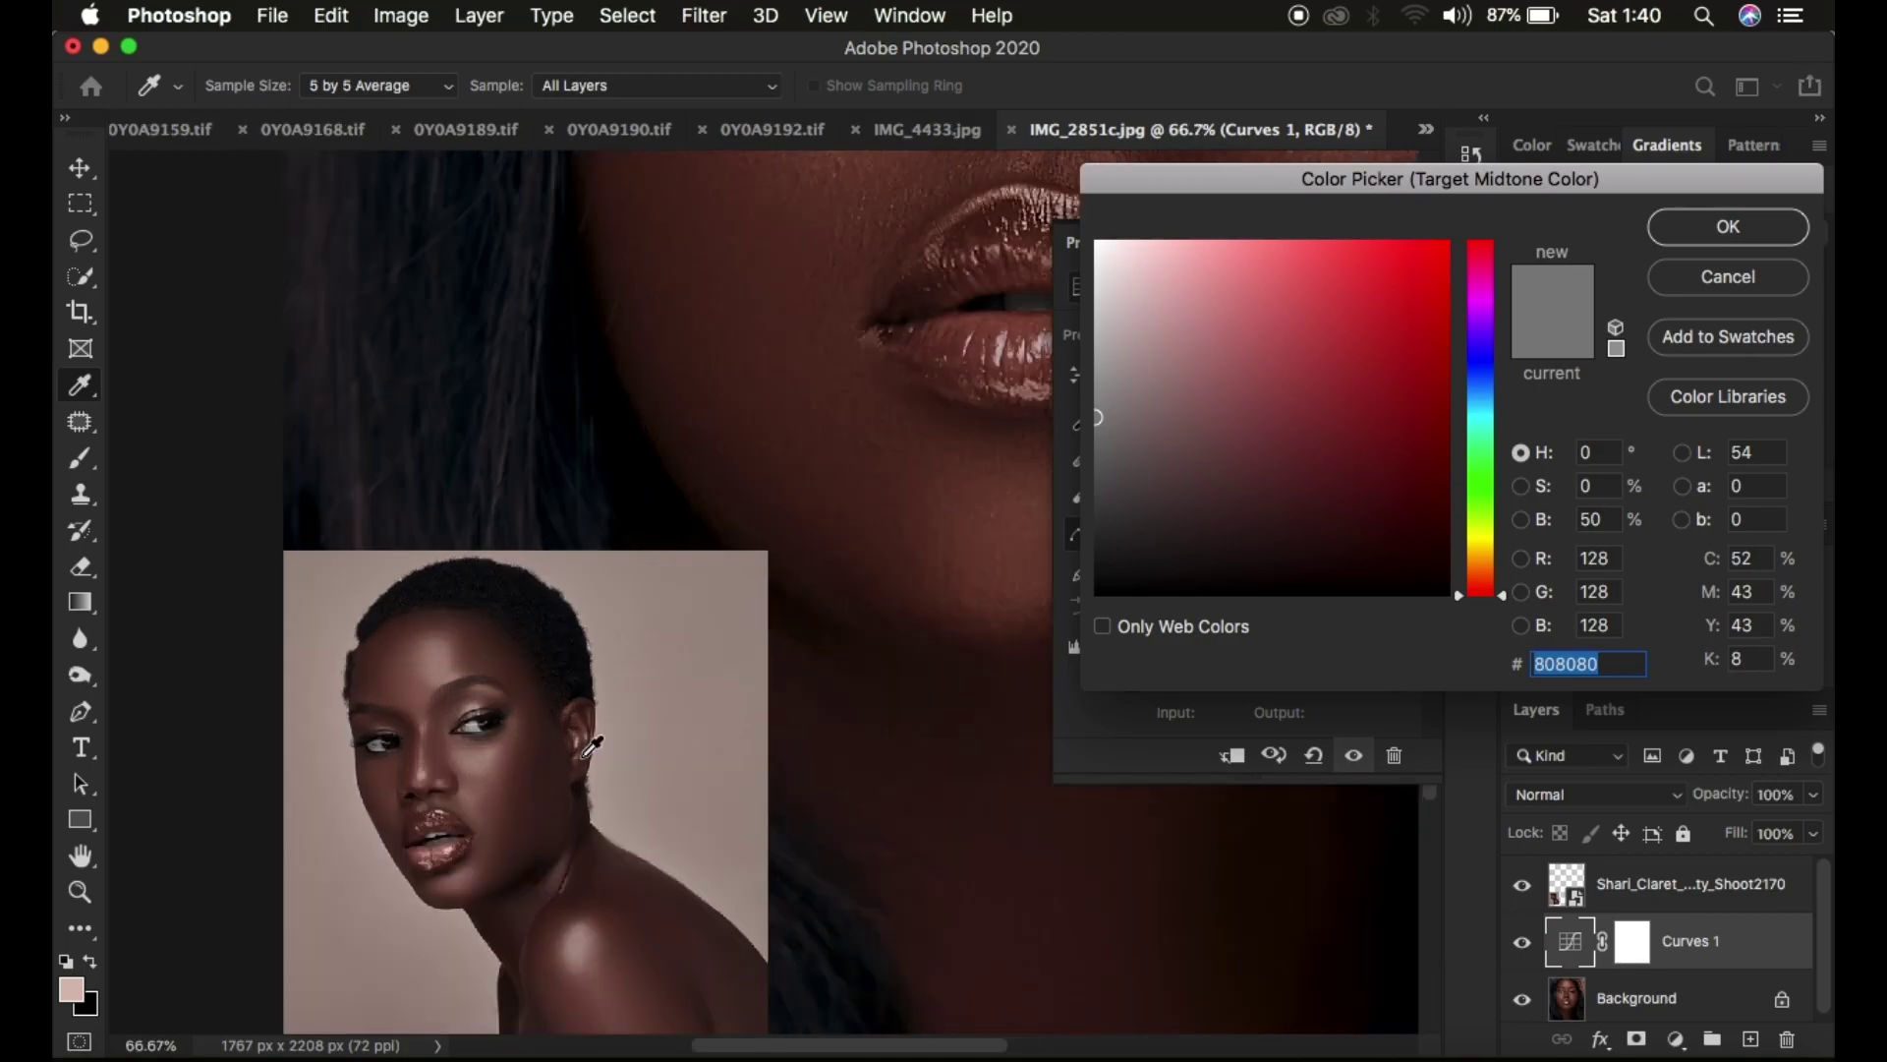
pyautogui.press('super+plus')
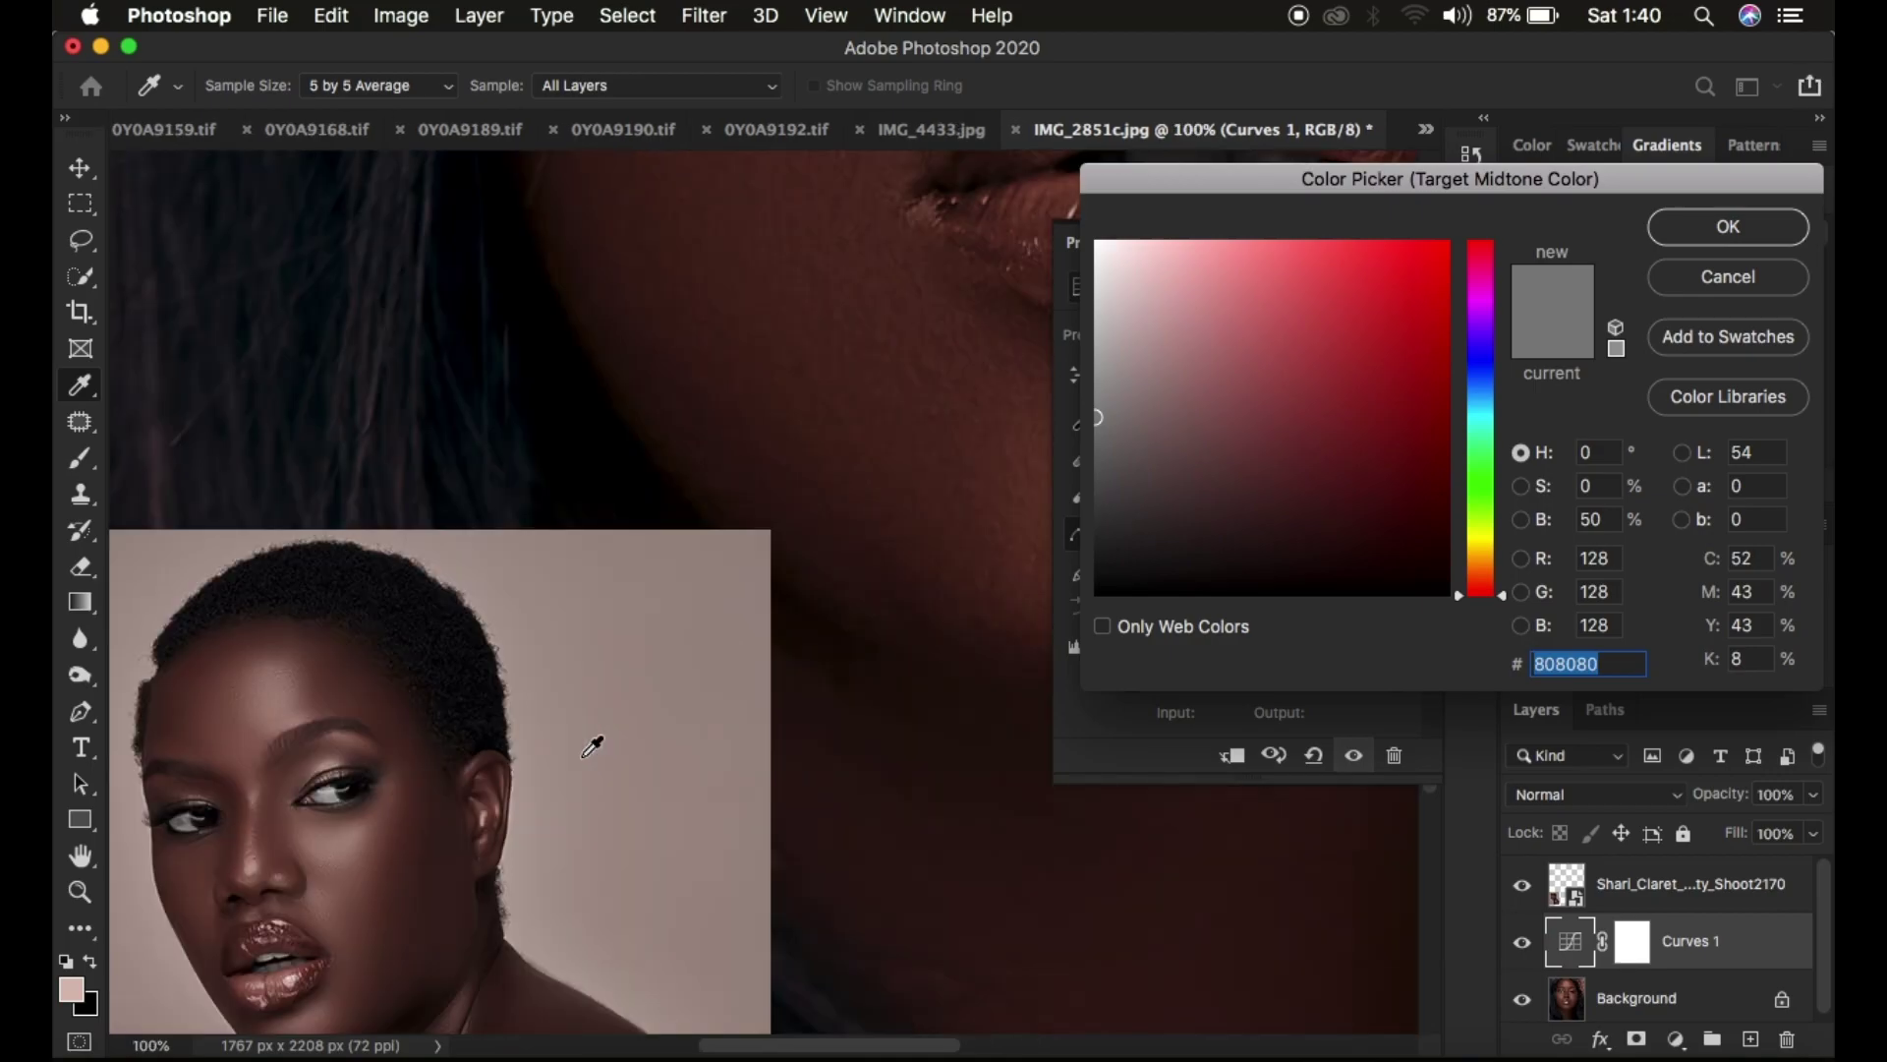
pyautogui.click(403, 847)
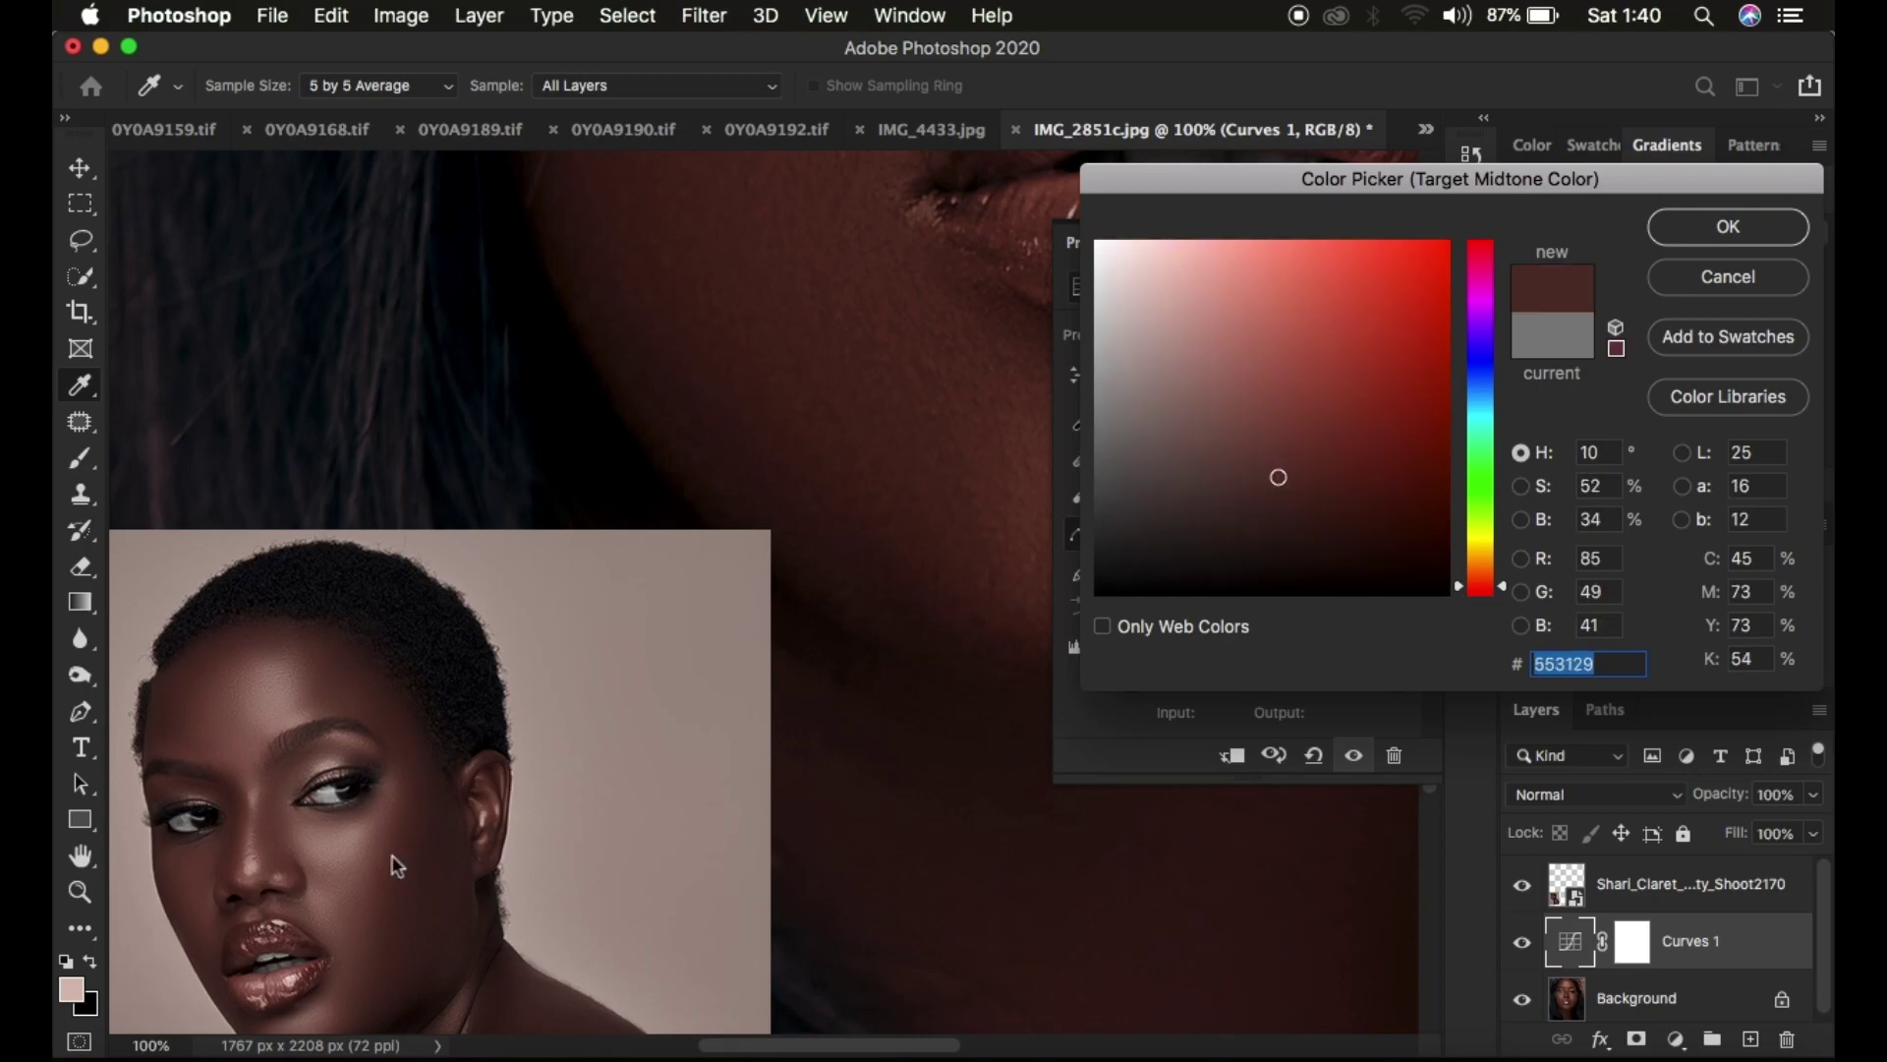
pyautogui.click(1697, 230)
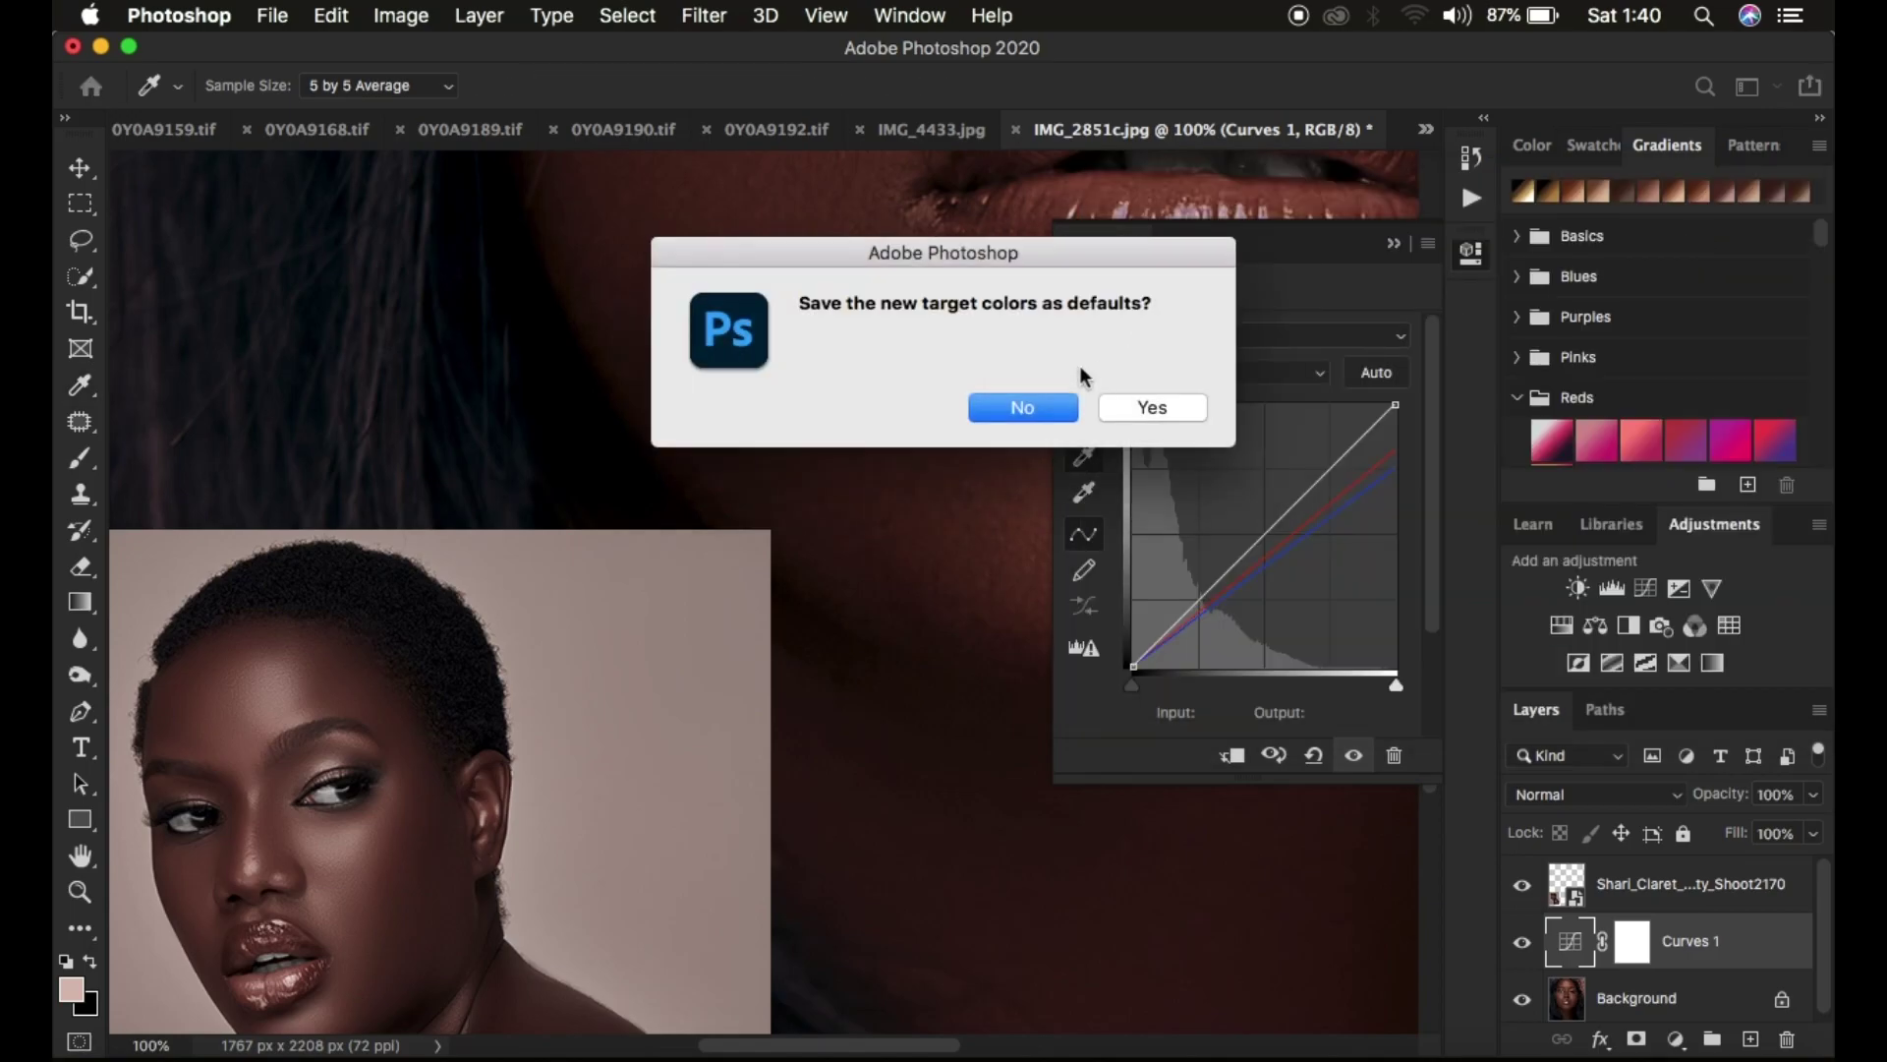
pyautogui.click(1019, 411)
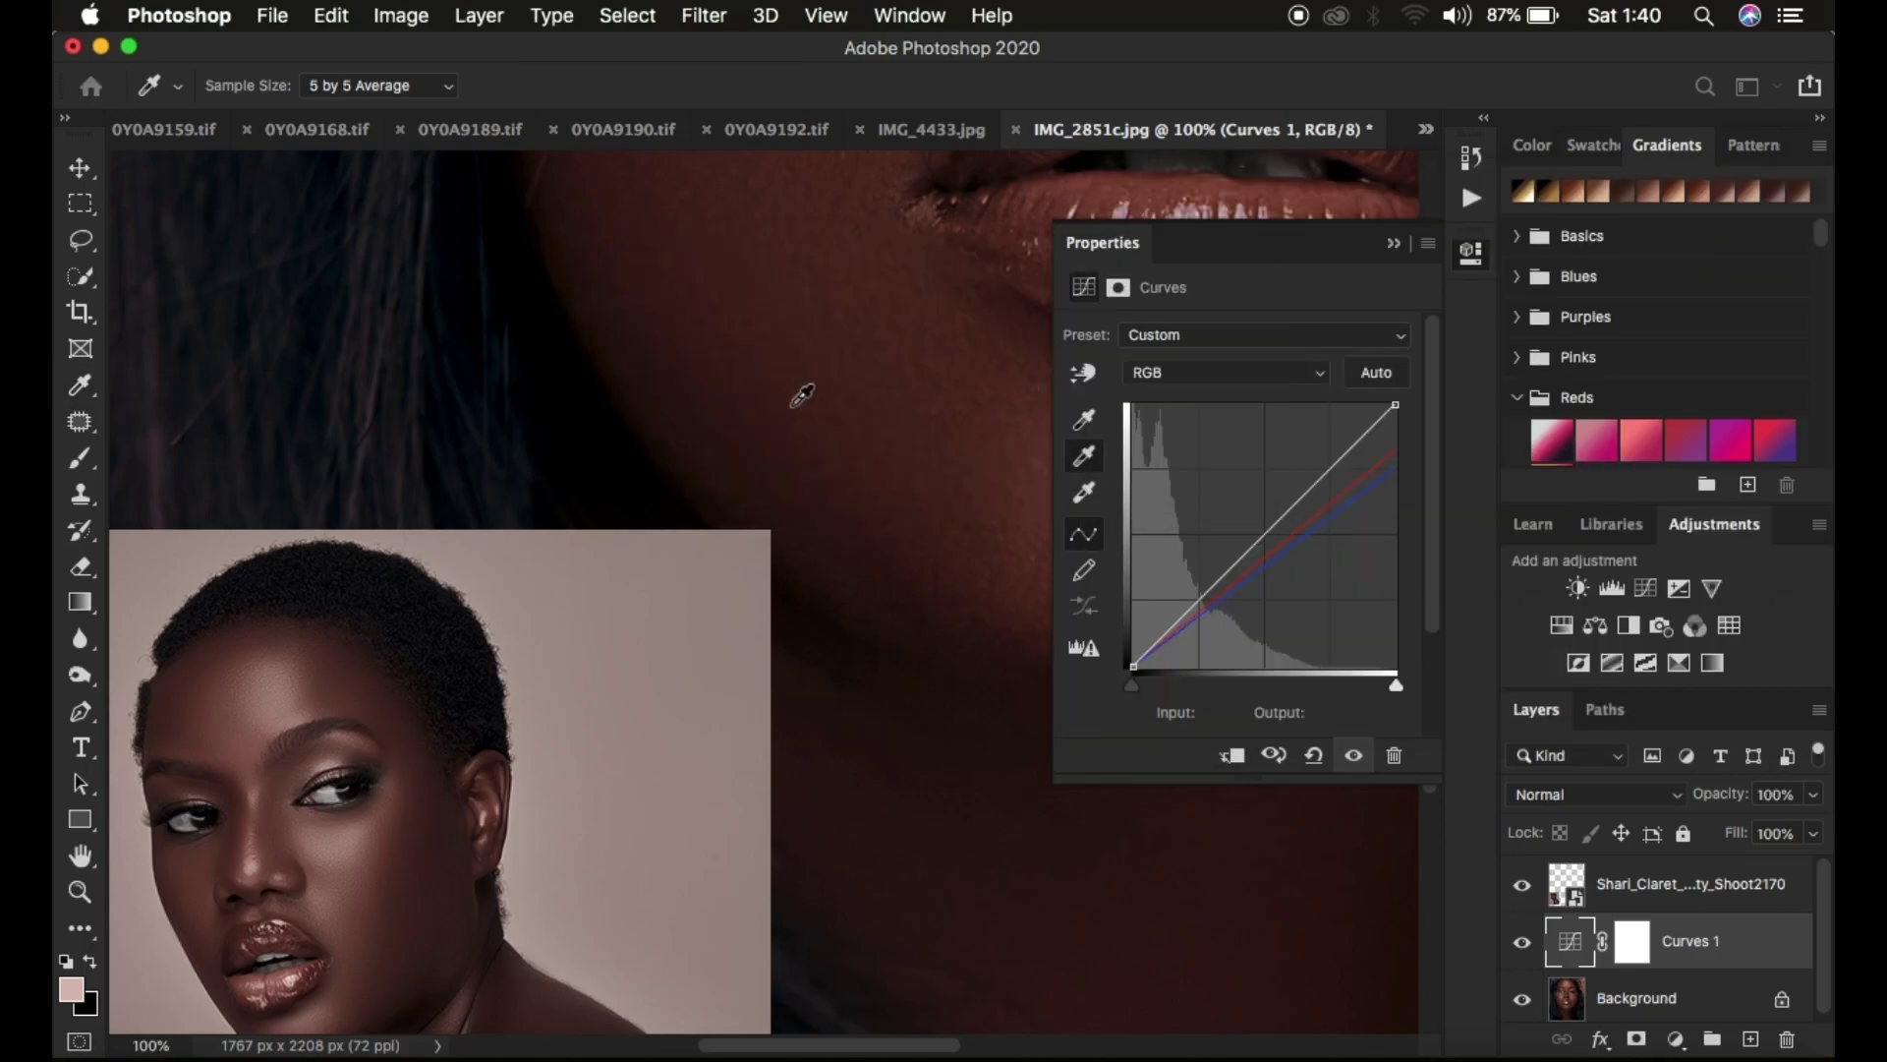
# Set the Curves grey point on the main portrait's cheek skin beneath the eye on the image's right side.
pyautogui.press('super+minus')
pyautogui.press('super+minus')
pyautogui.press('super+minus')
pyautogui.press('super+minus')
pyautogui.press('super+minus')
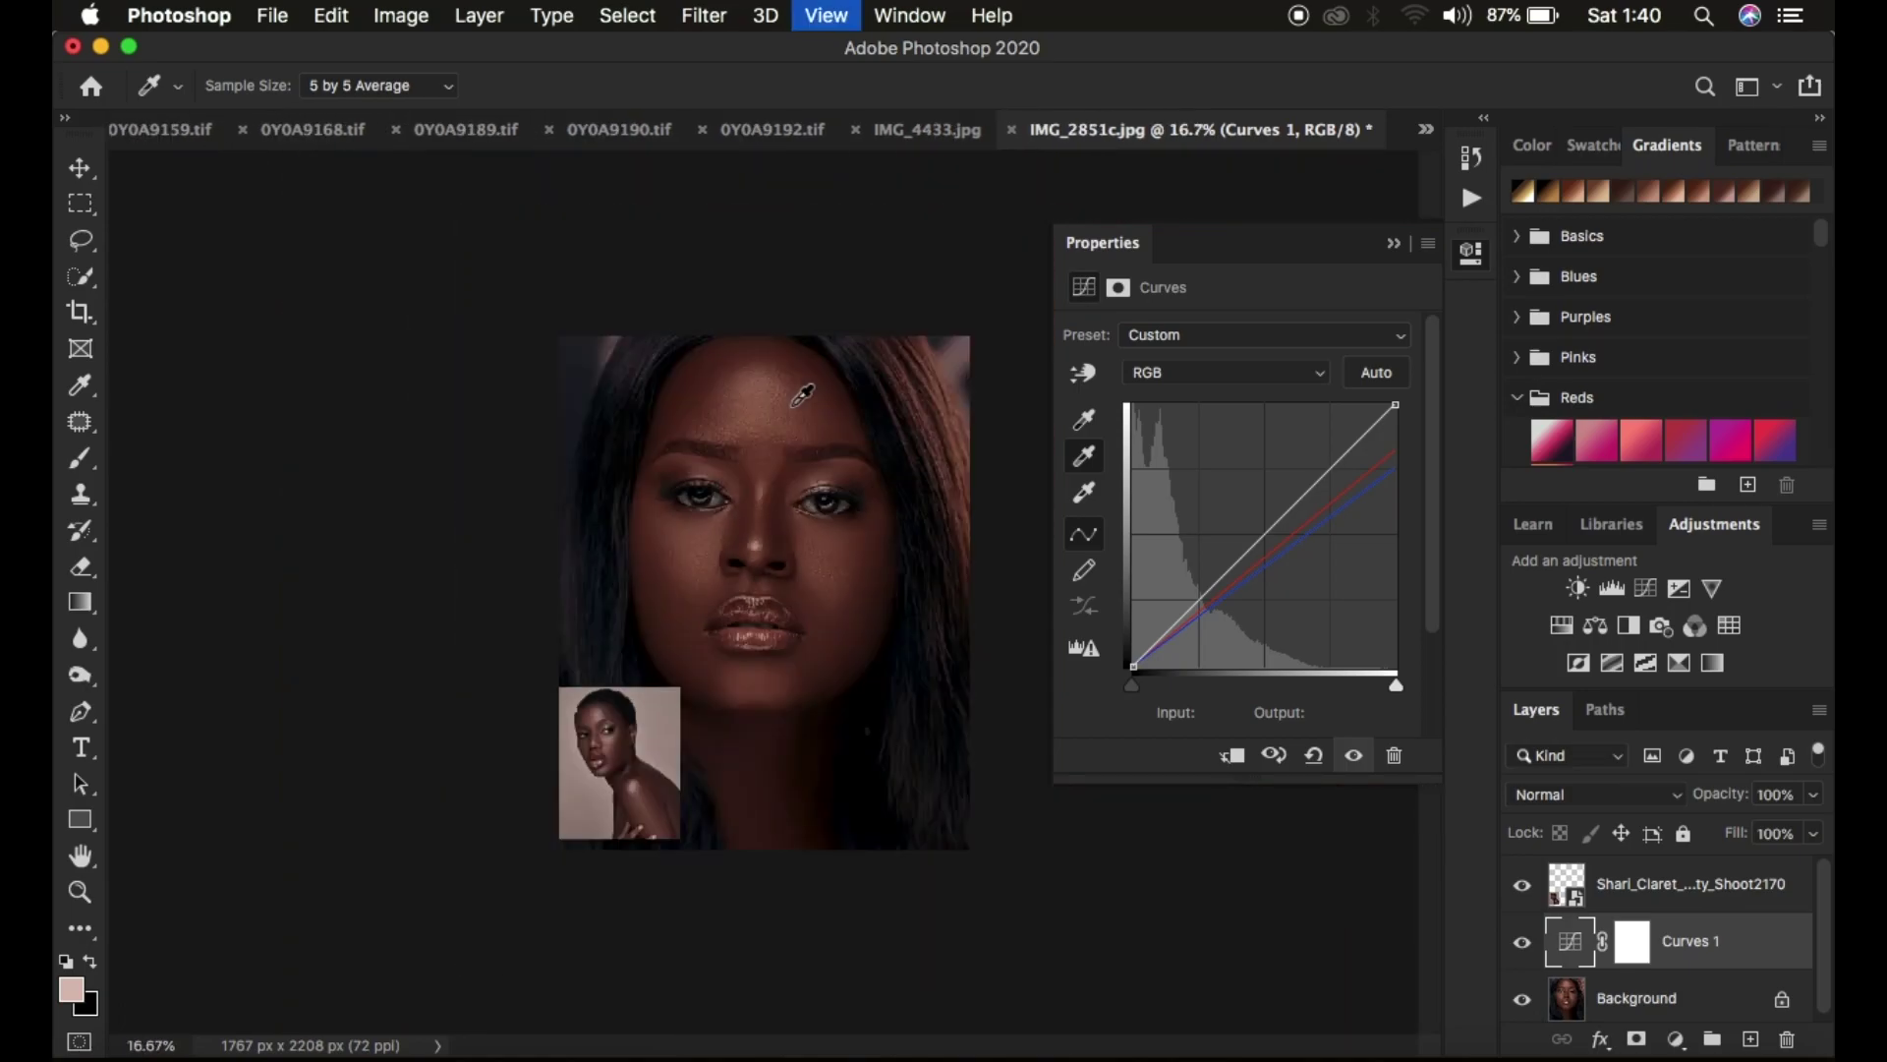
pyautogui.press('super+plus')
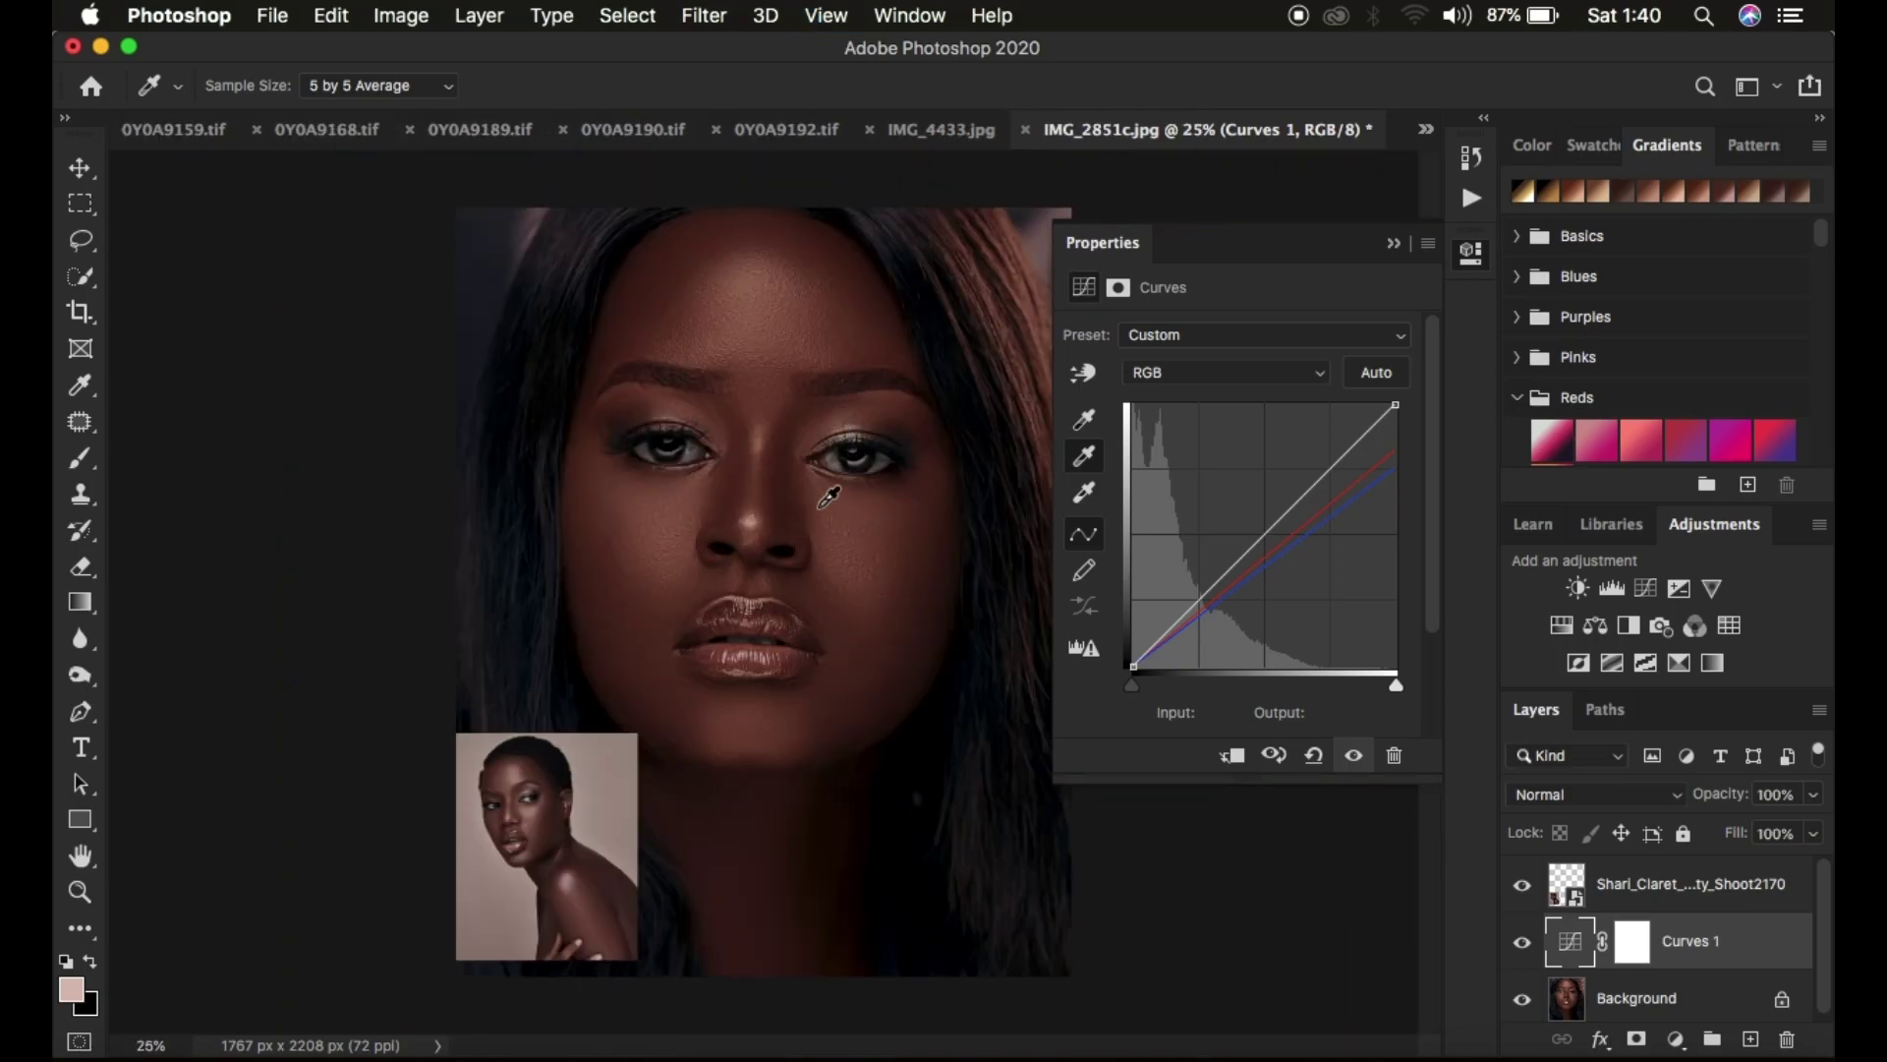
pyautogui.click(885, 538)
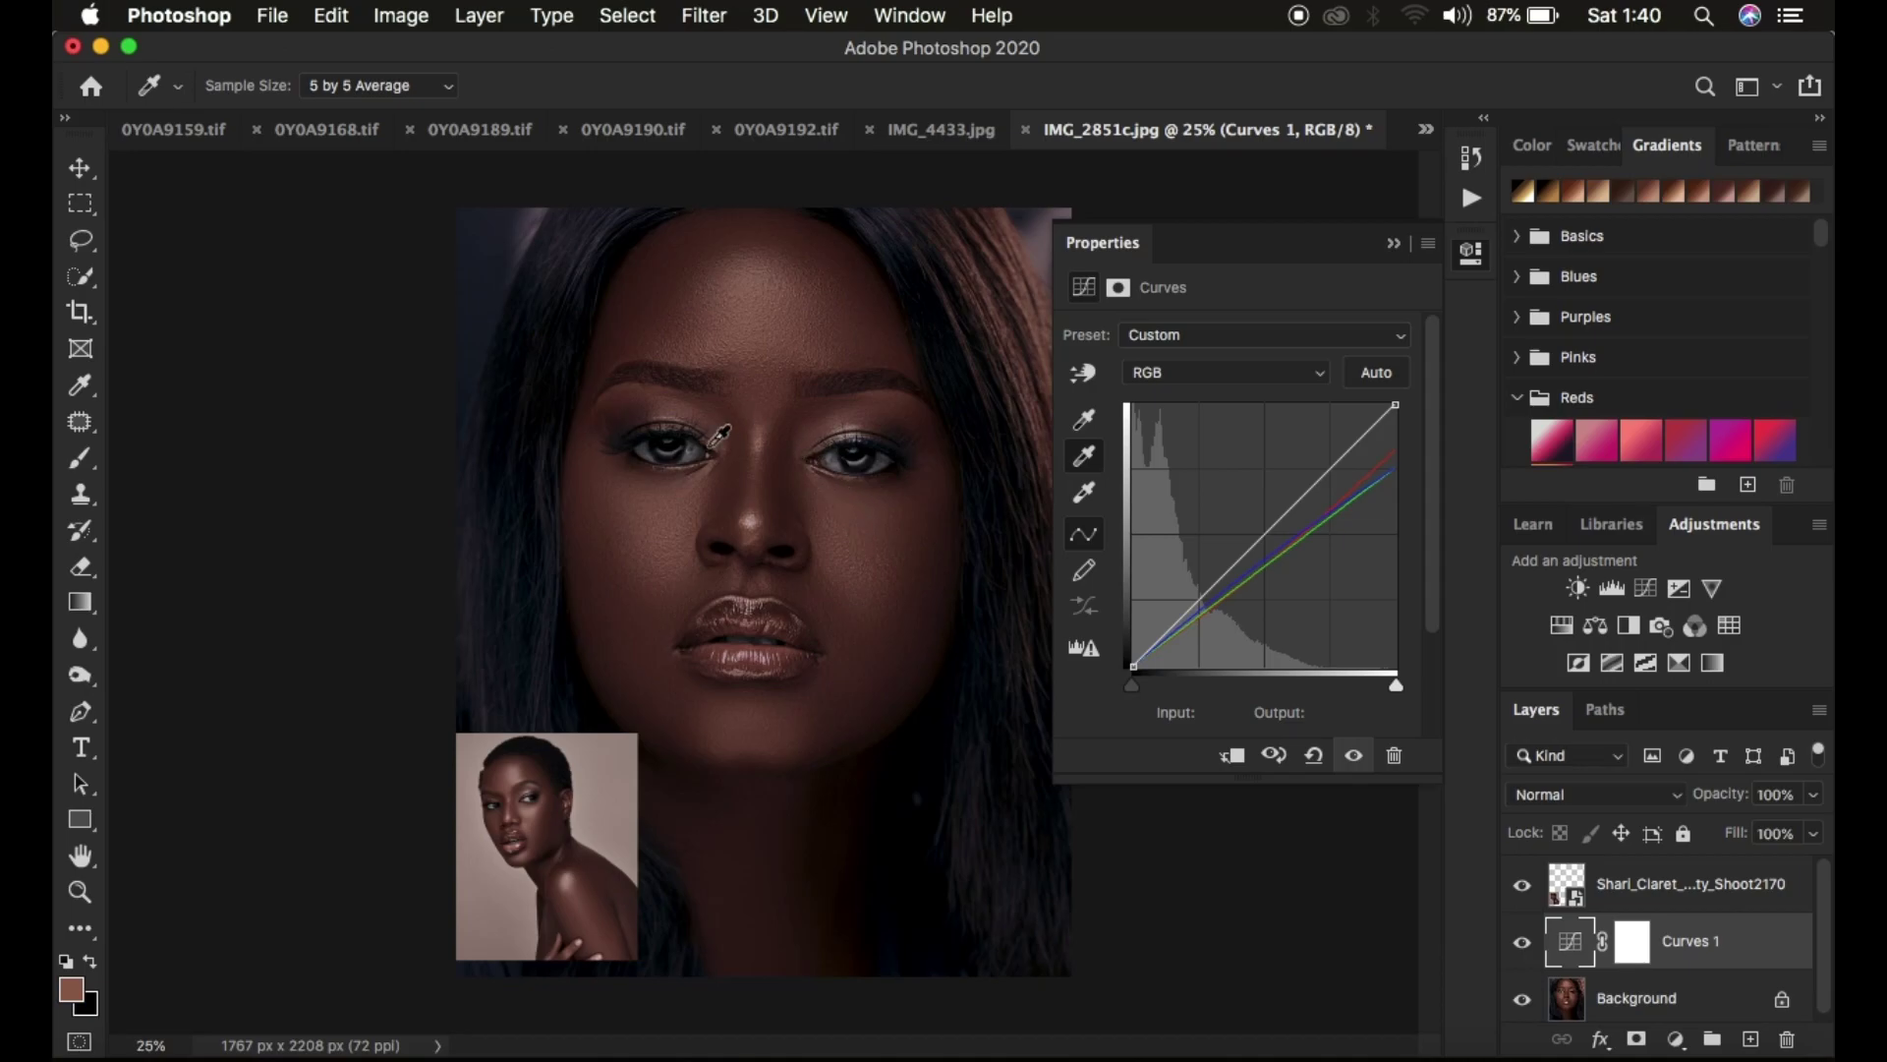
# Try the Curves grey point on the forehead, cheeks and chin, ending on the right-hand cheek below the eye, and collapse the curve settings.
pyautogui.click(630, 514)
pyautogui.click(784, 286)
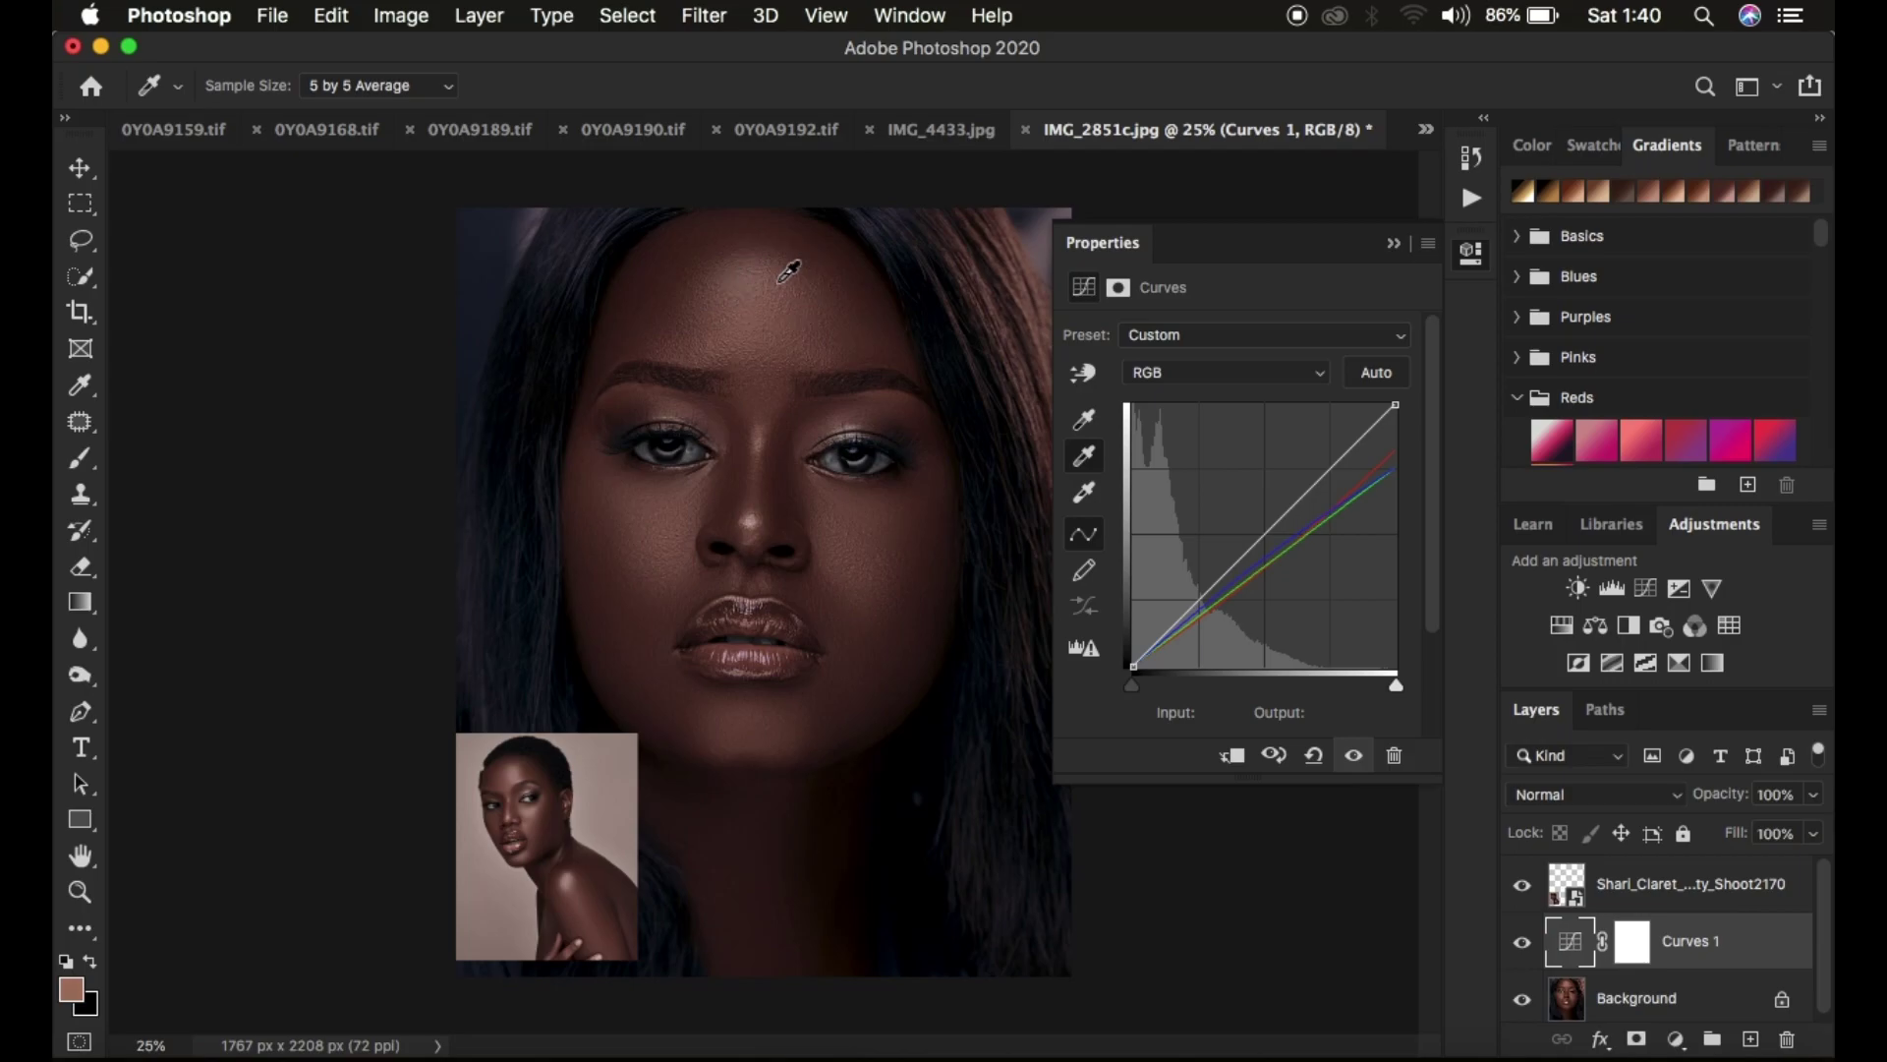
pyautogui.click(755, 262)
pyautogui.click(794, 339)
pyautogui.click(876, 506)
pyautogui.click(883, 547)
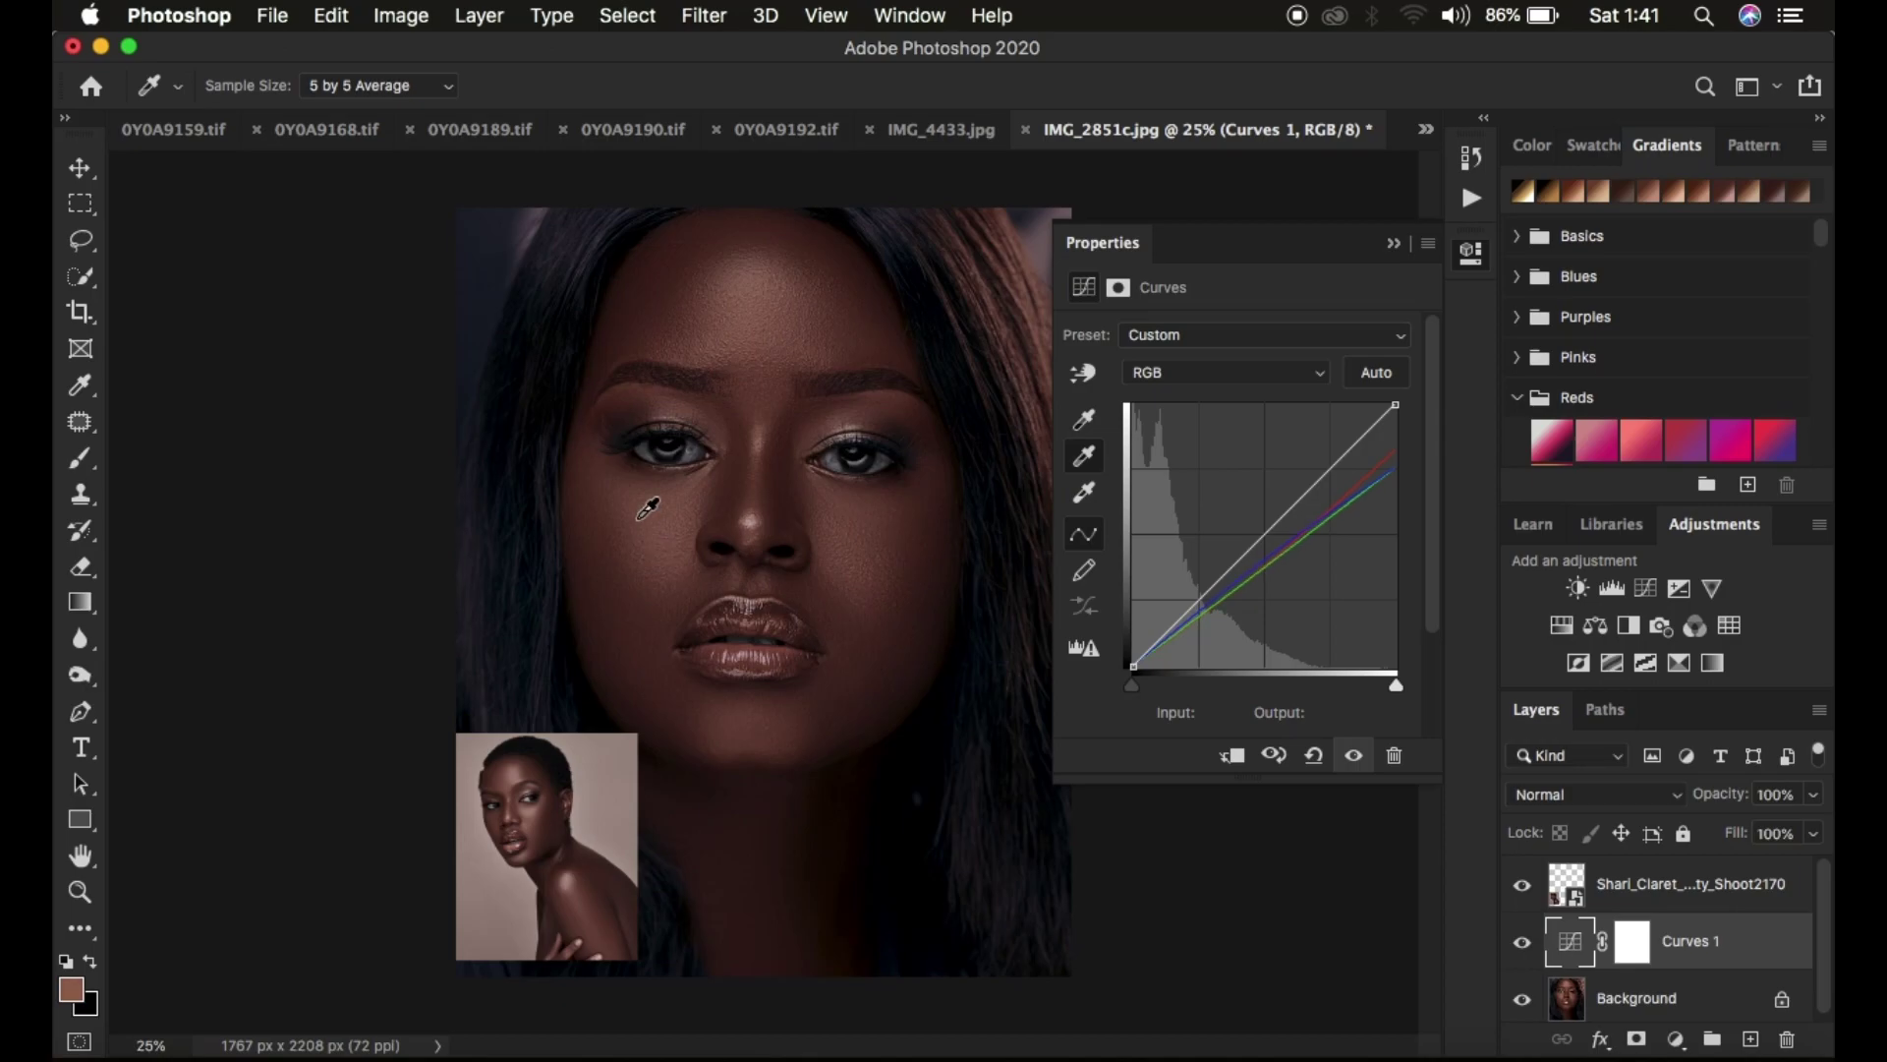
pyautogui.click(764, 289)
pyautogui.click(882, 547)
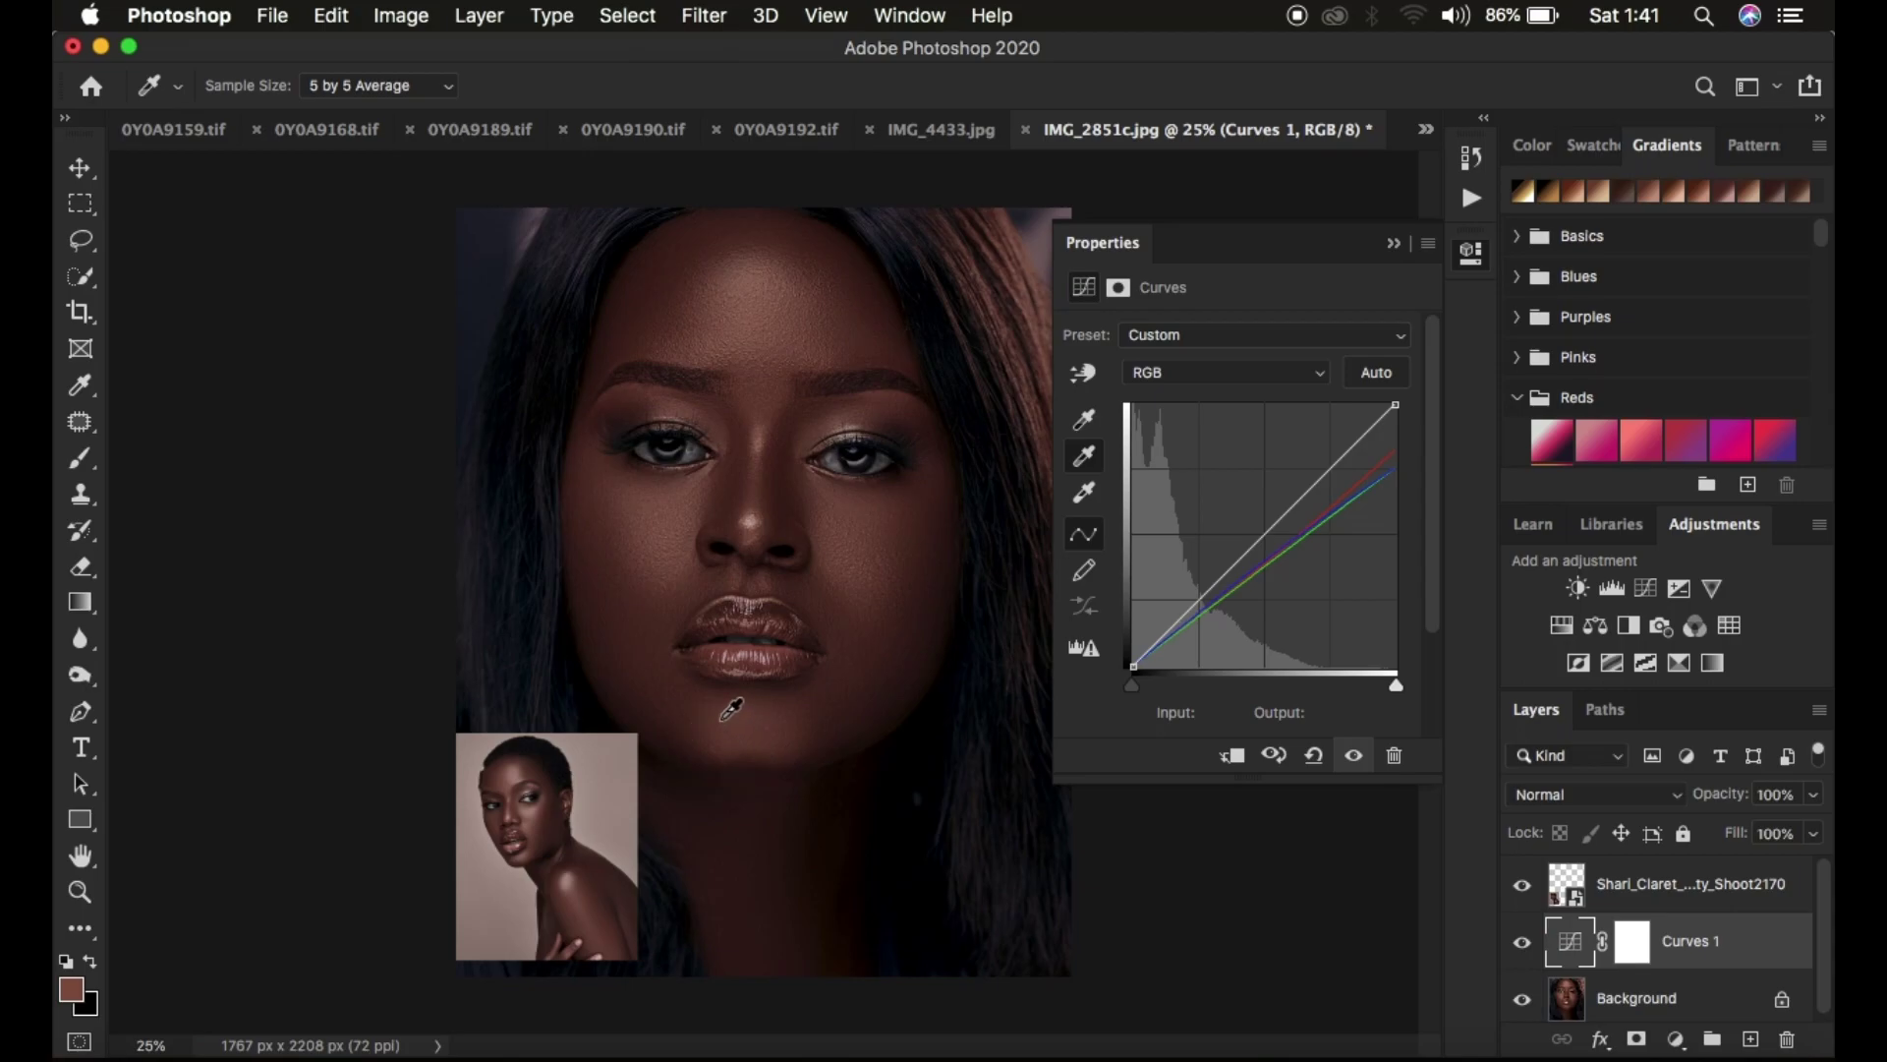
pyautogui.click(794, 738)
pyautogui.click(864, 527)
pyautogui.click(865, 496)
pyautogui.click(843, 493)
pyautogui.click(658, 572)
pyautogui.click(665, 521)
pyautogui.click(754, 283)
pyautogui.click(793, 307)
pyautogui.click(815, 321)
pyautogui.click(881, 536)
pyautogui.click(870, 516)
pyautogui.click(1085, 455)
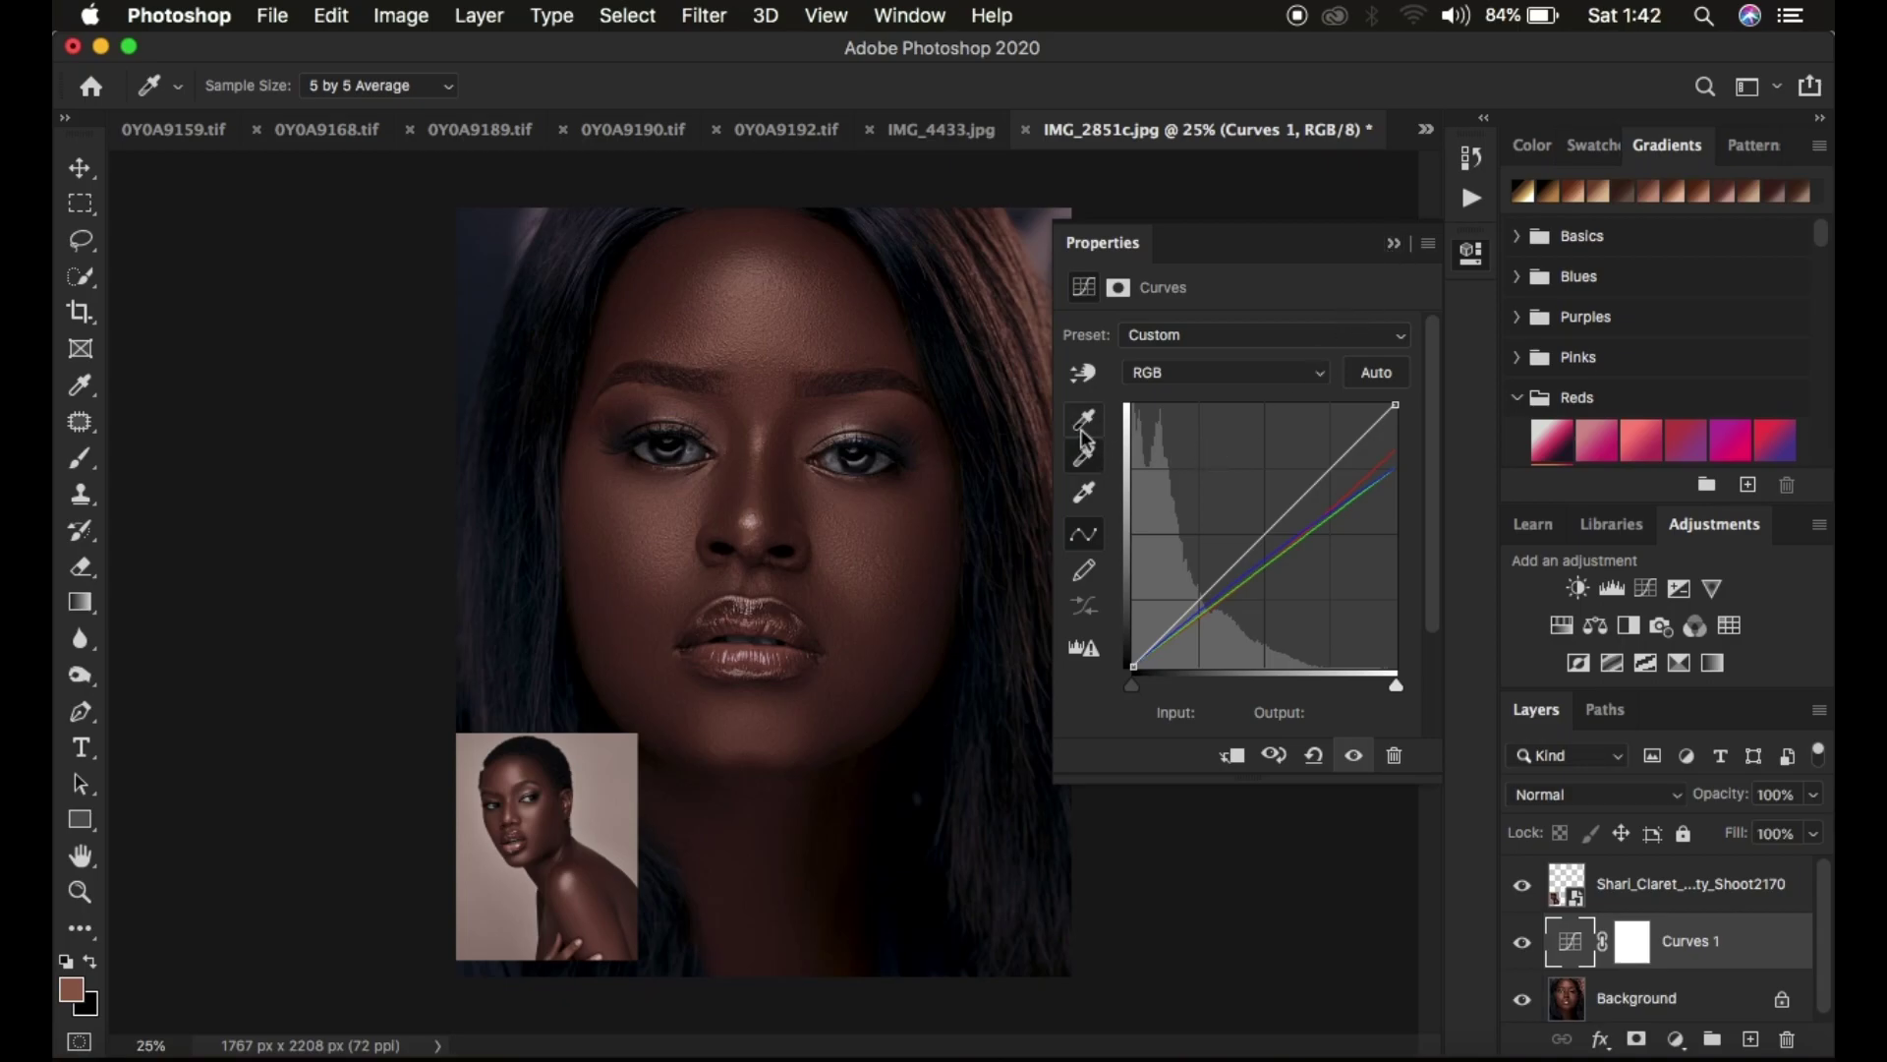
pyautogui.click(1394, 243)
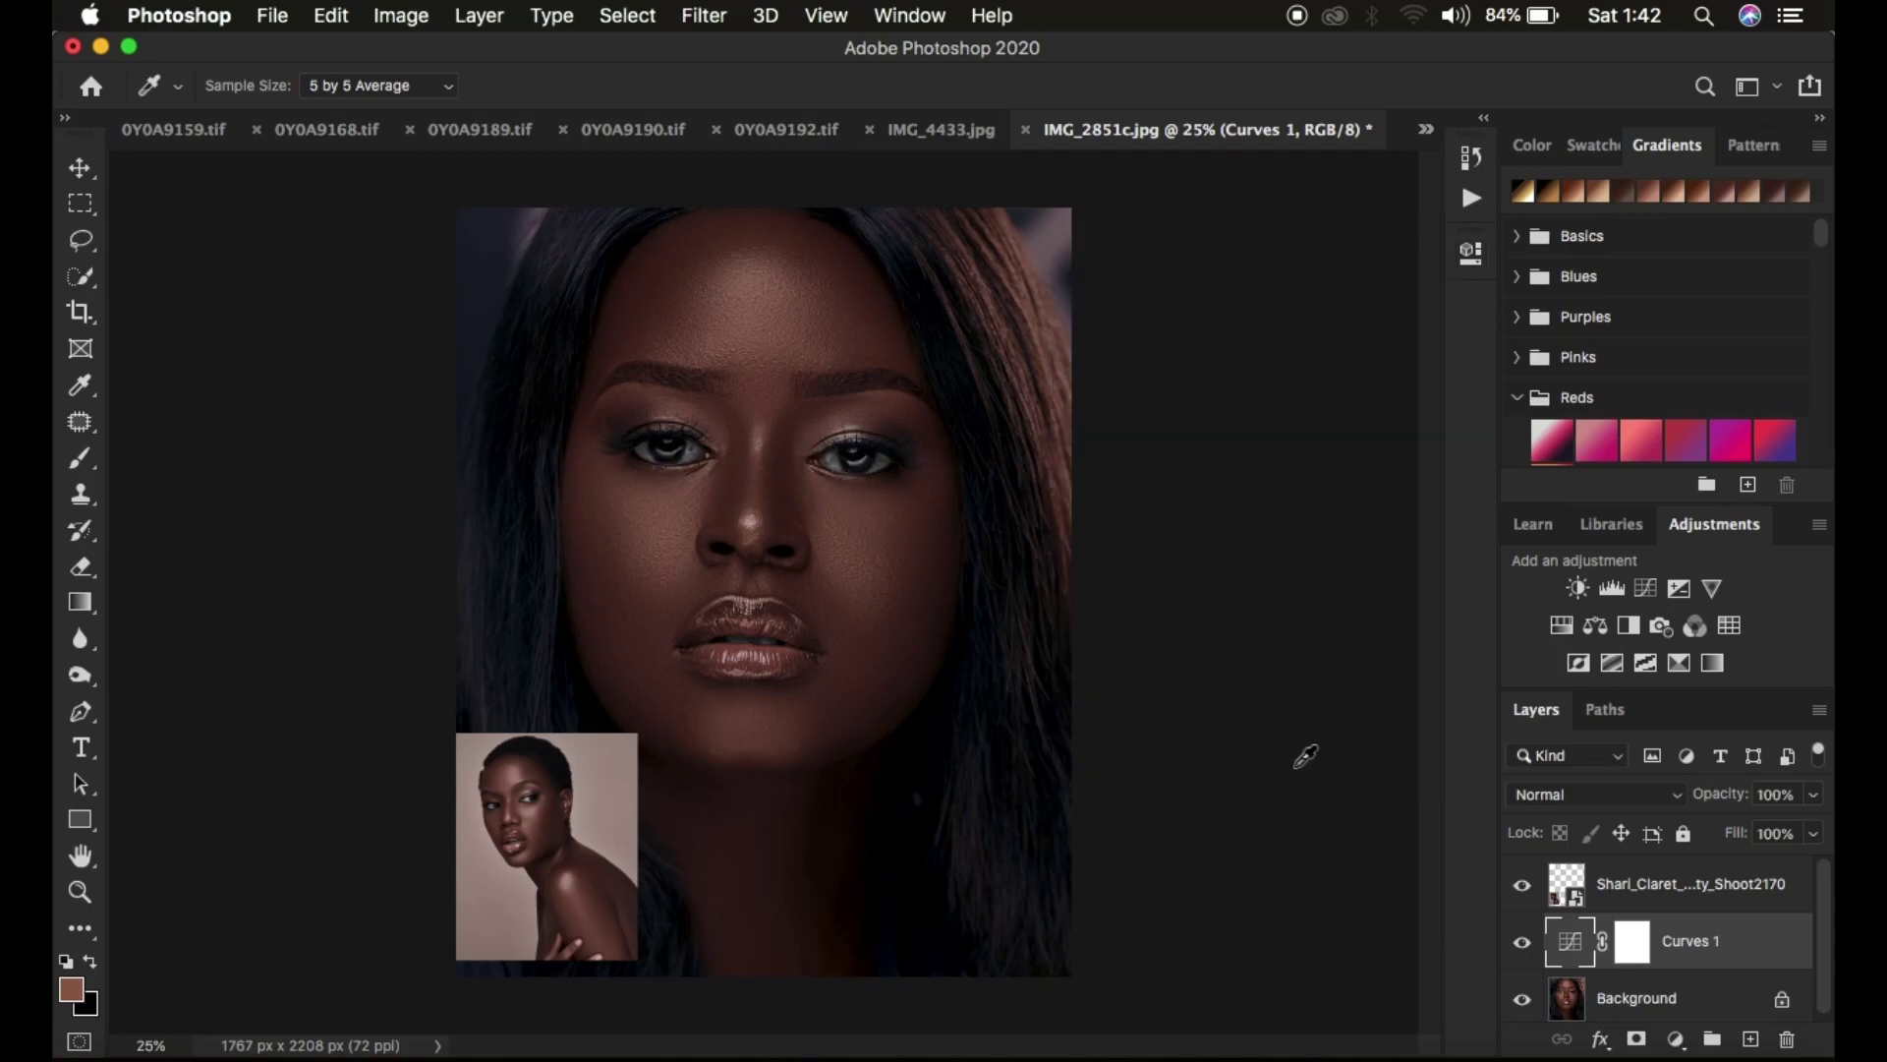
# Add a Brightness/Contrast adjustment layer above the Curves 1 layer.
pyautogui.click(1675, 1037)
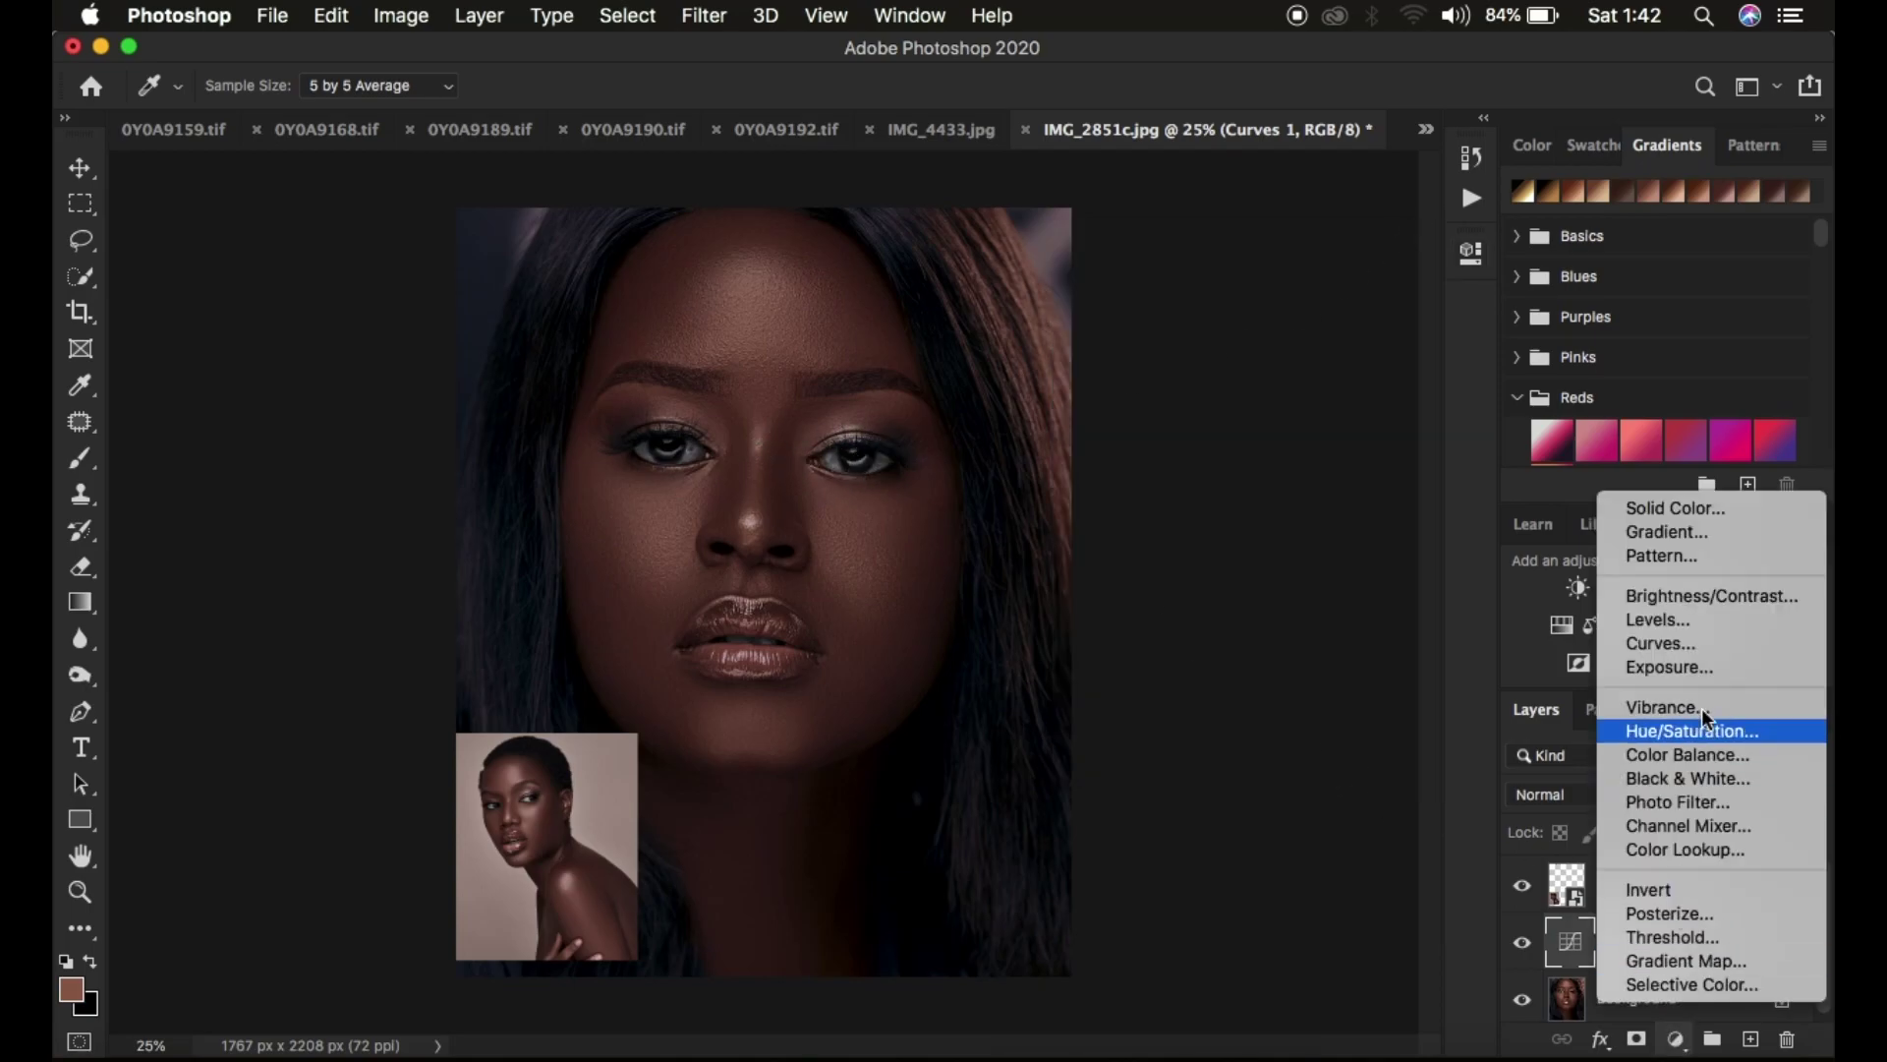
pyautogui.click(1704, 597)
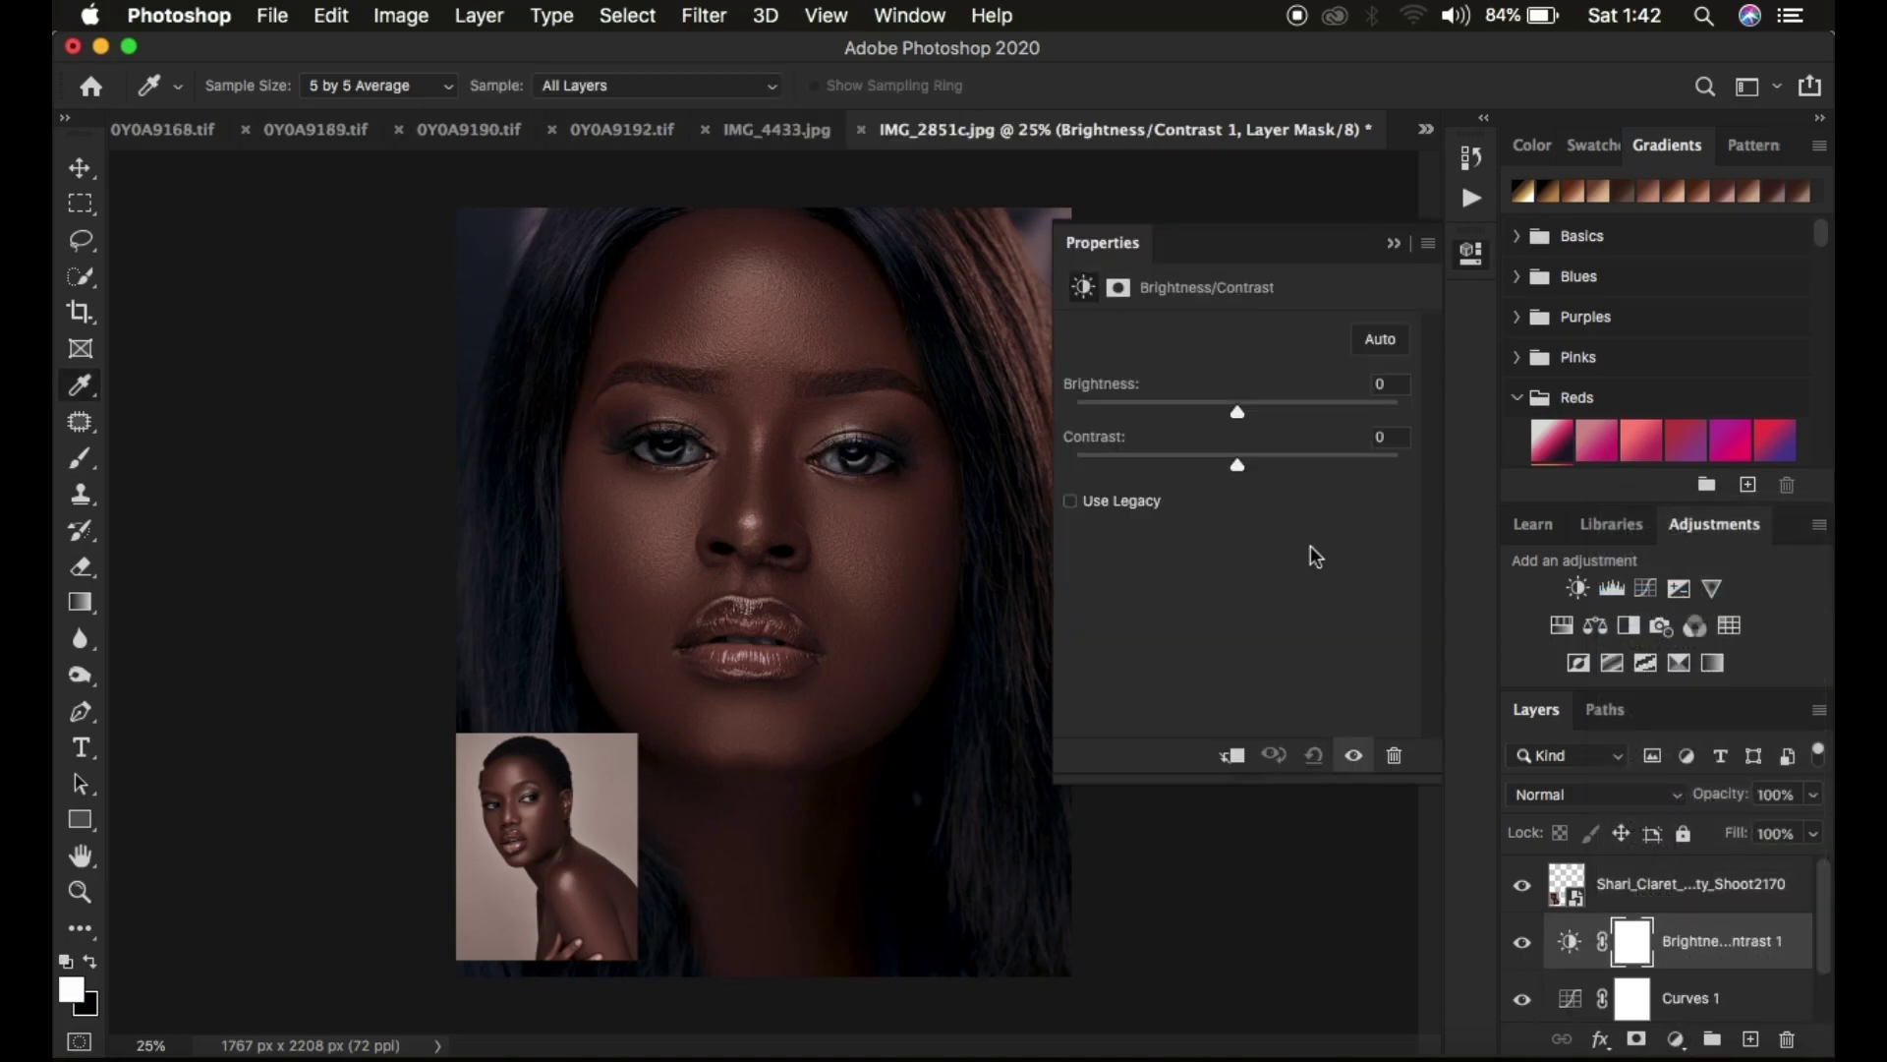
# Set the Brightness/Contrast layer's brightness to 14 and delete the reference photo layer from the portrait.
pyautogui.click(1254, 411)
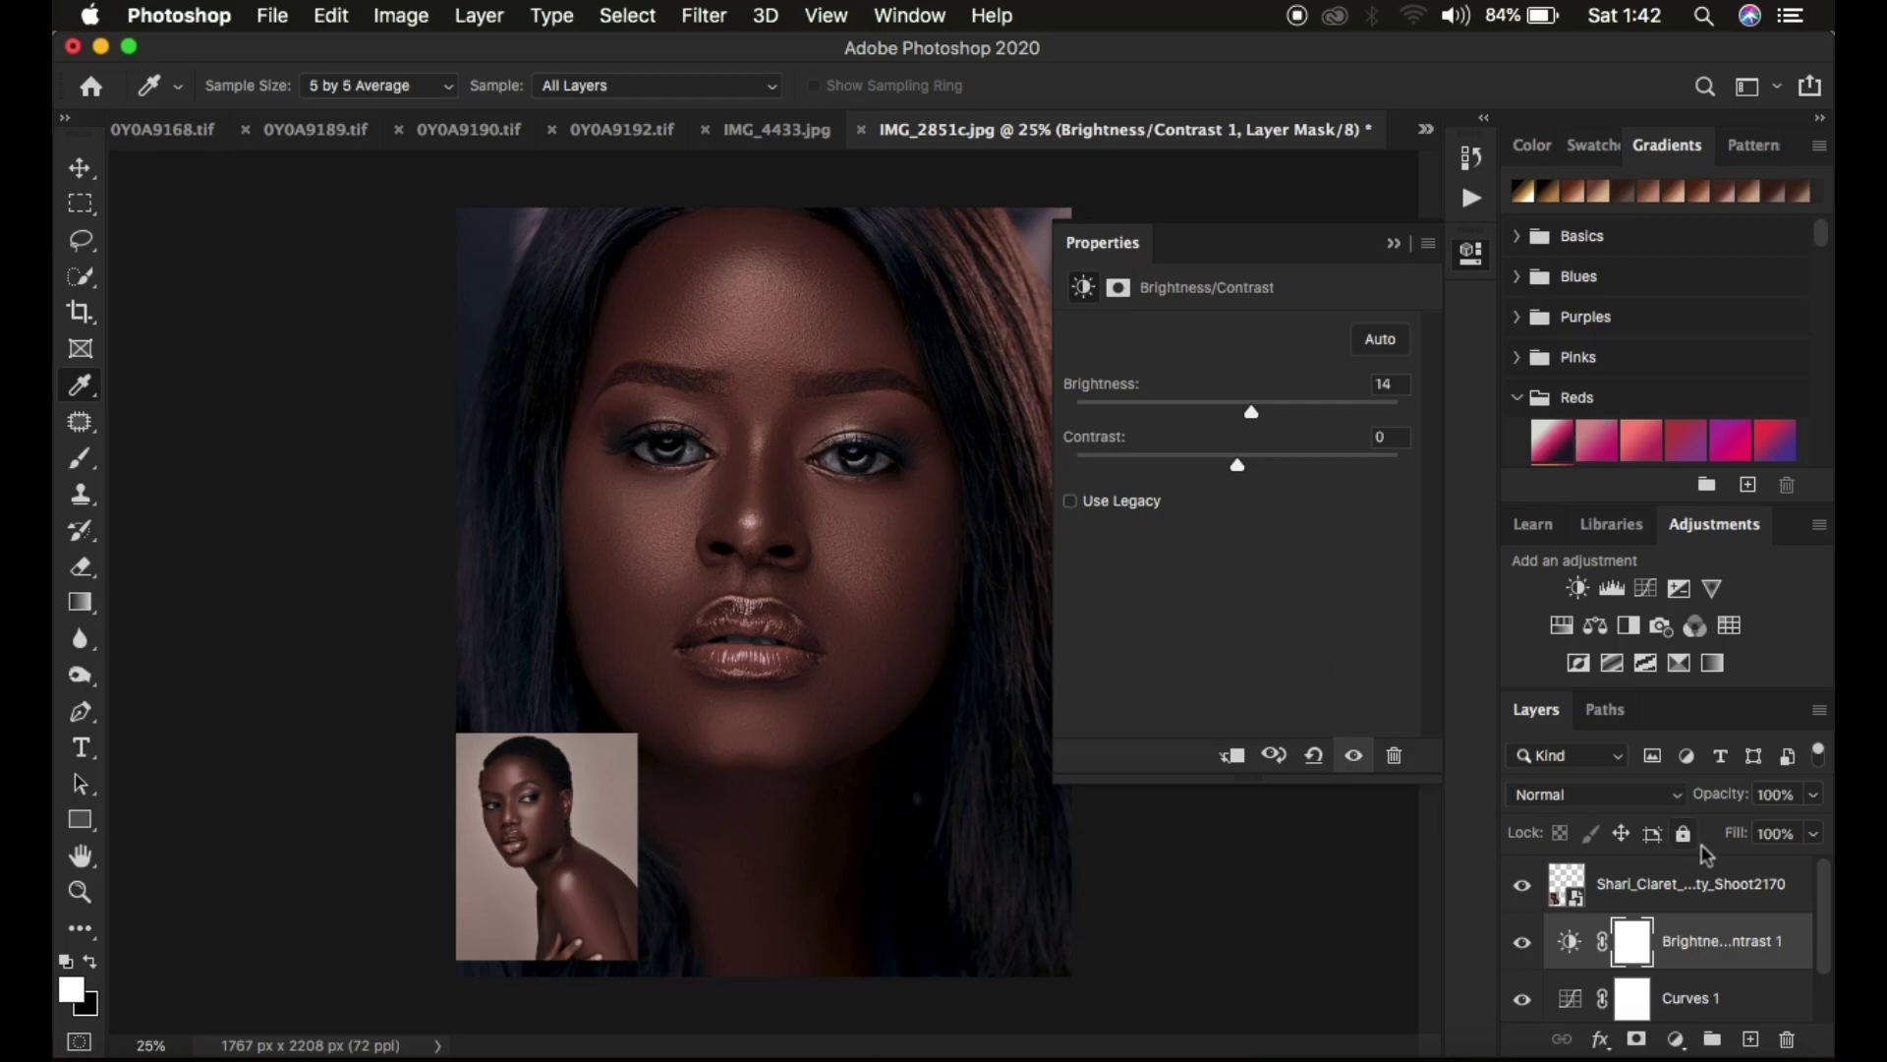
pyautogui.click(1760, 889)
pyautogui.press('Delete')
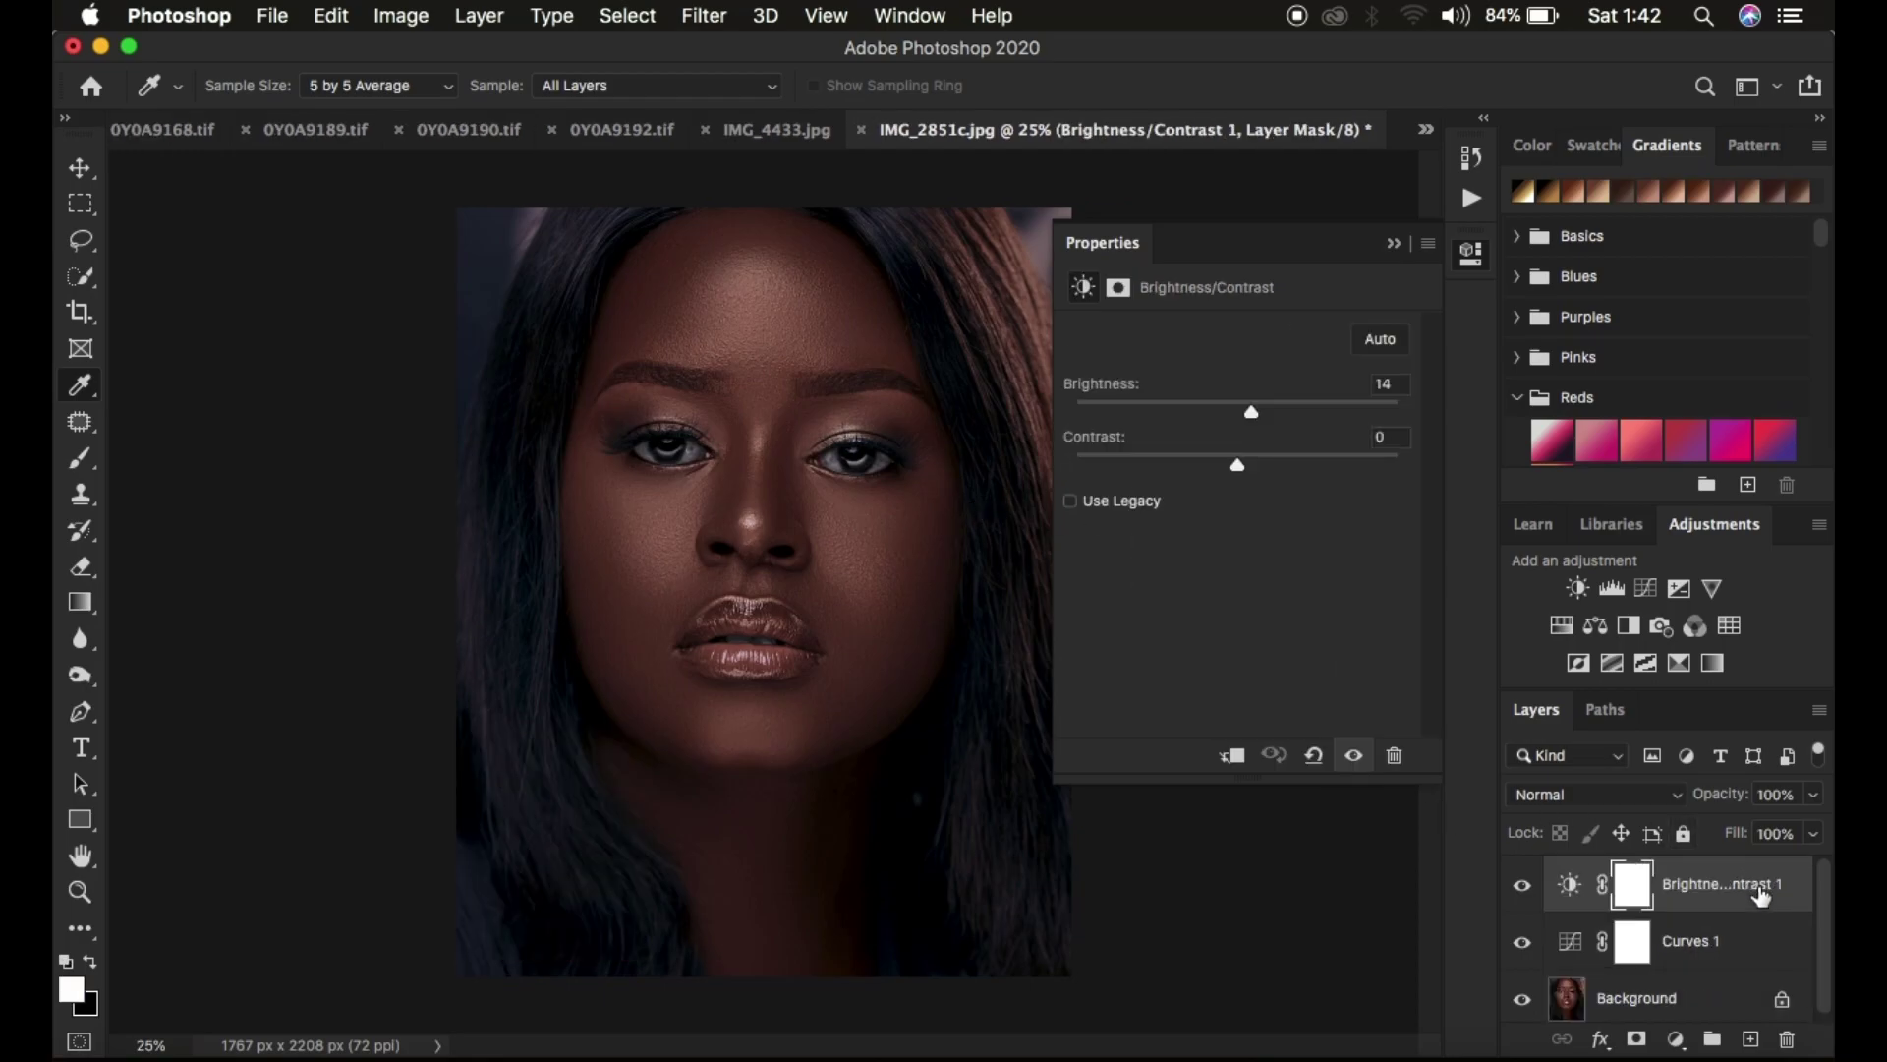
pyautogui.click(1392, 244)
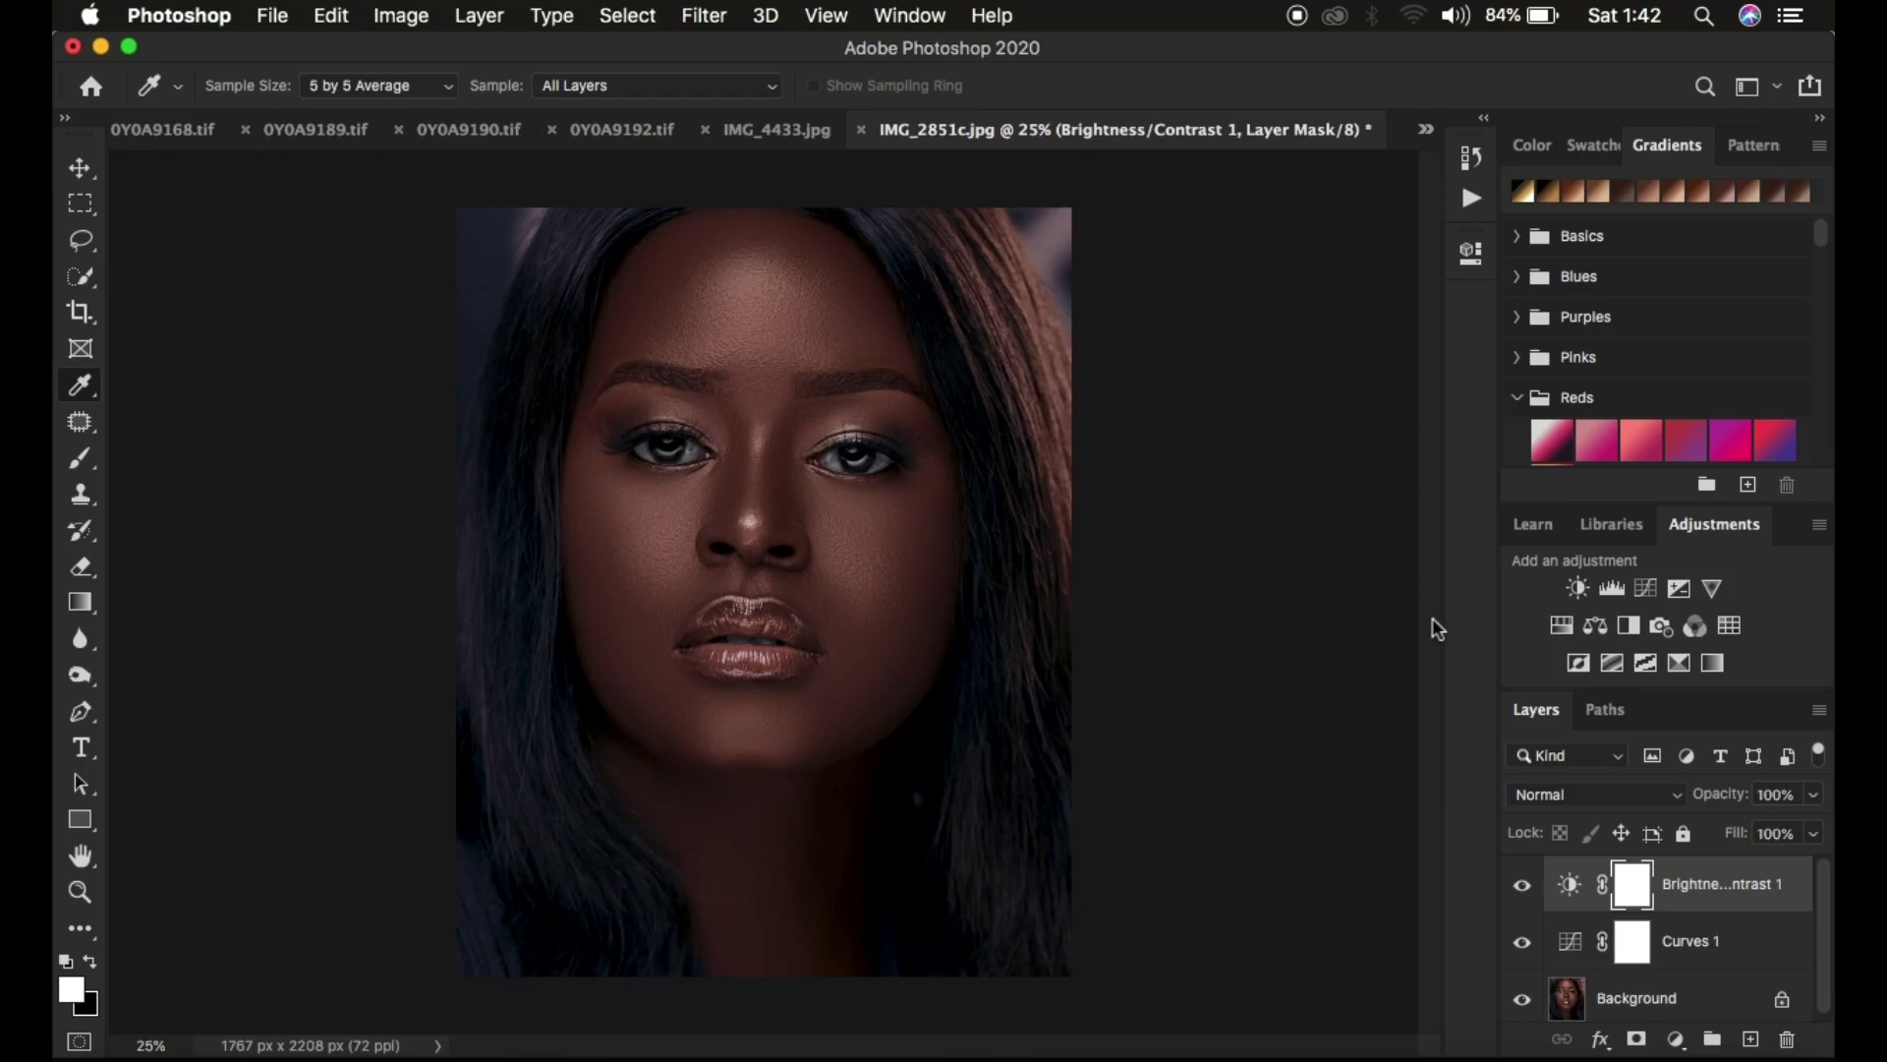
# Add a Hue/Saturation adjustment layer above the Brightness/Contrast 1 layer.
pyautogui.press('super+equal')
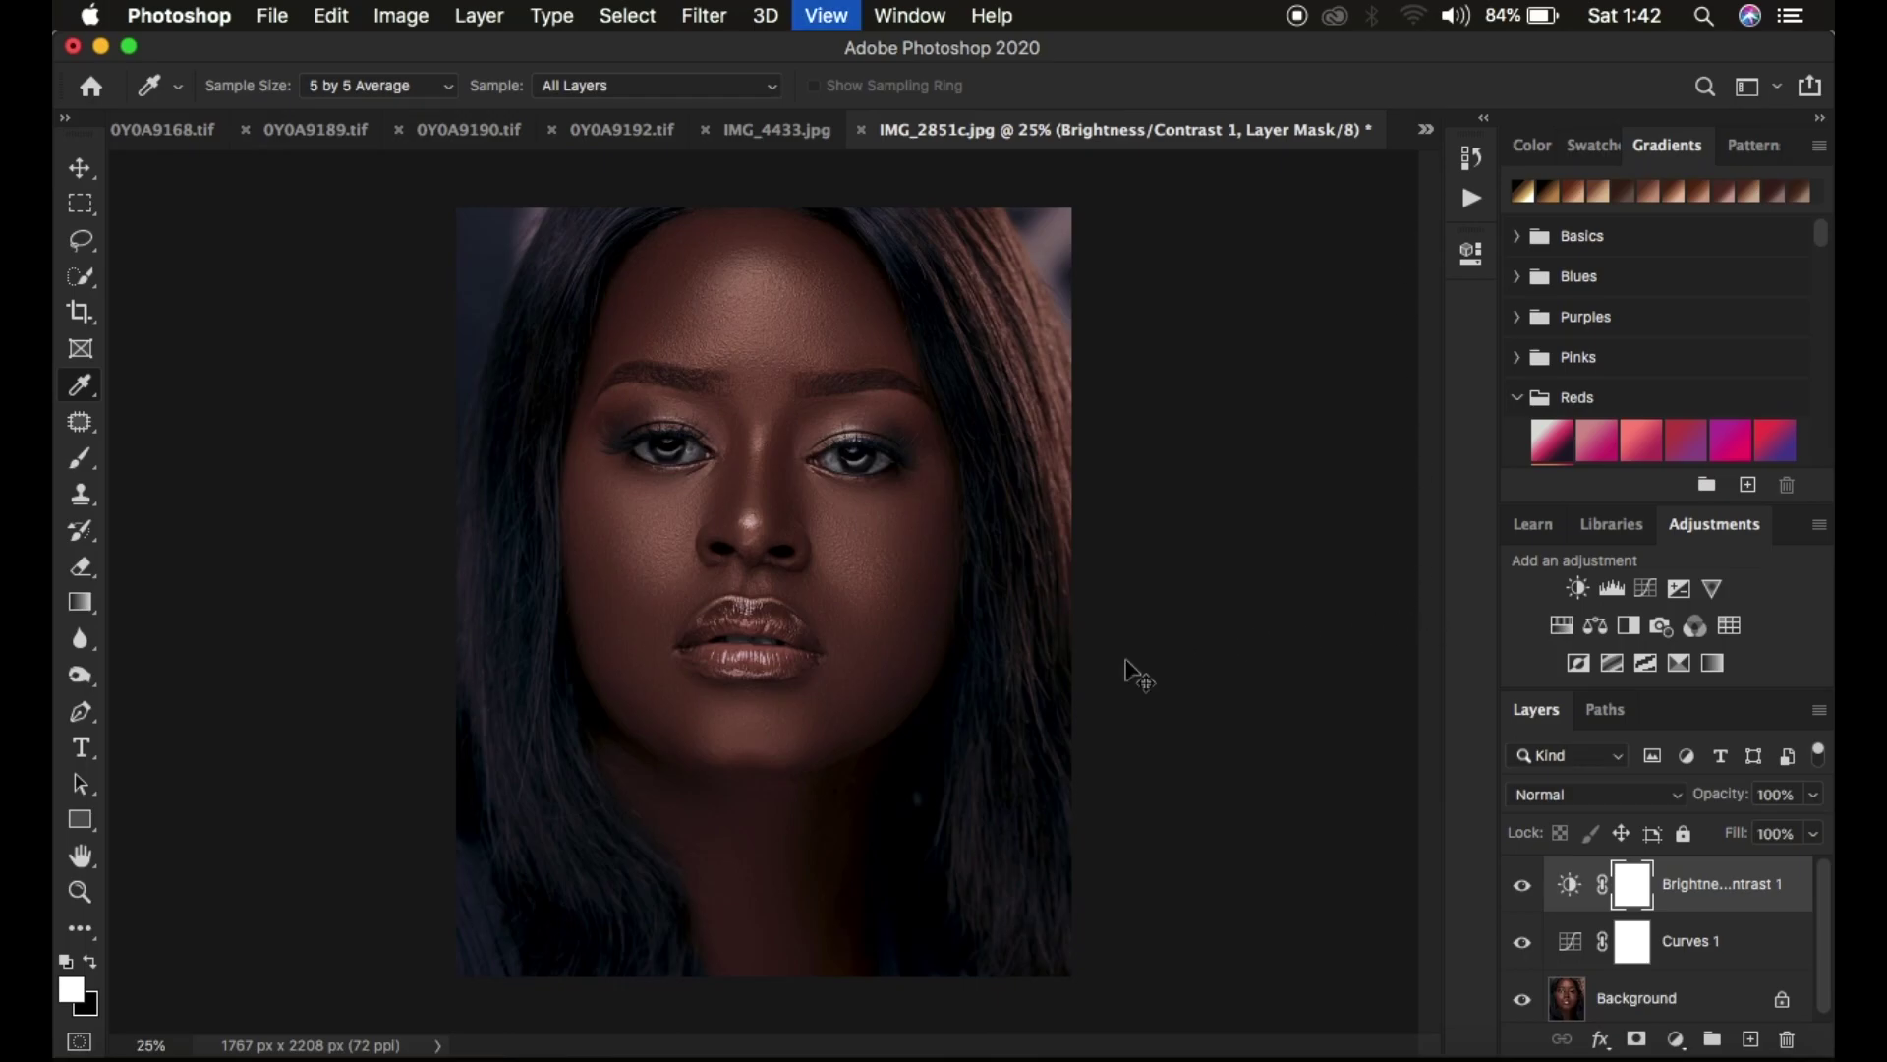
pyautogui.press('super+equal')
pyautogui.press('super+minus')
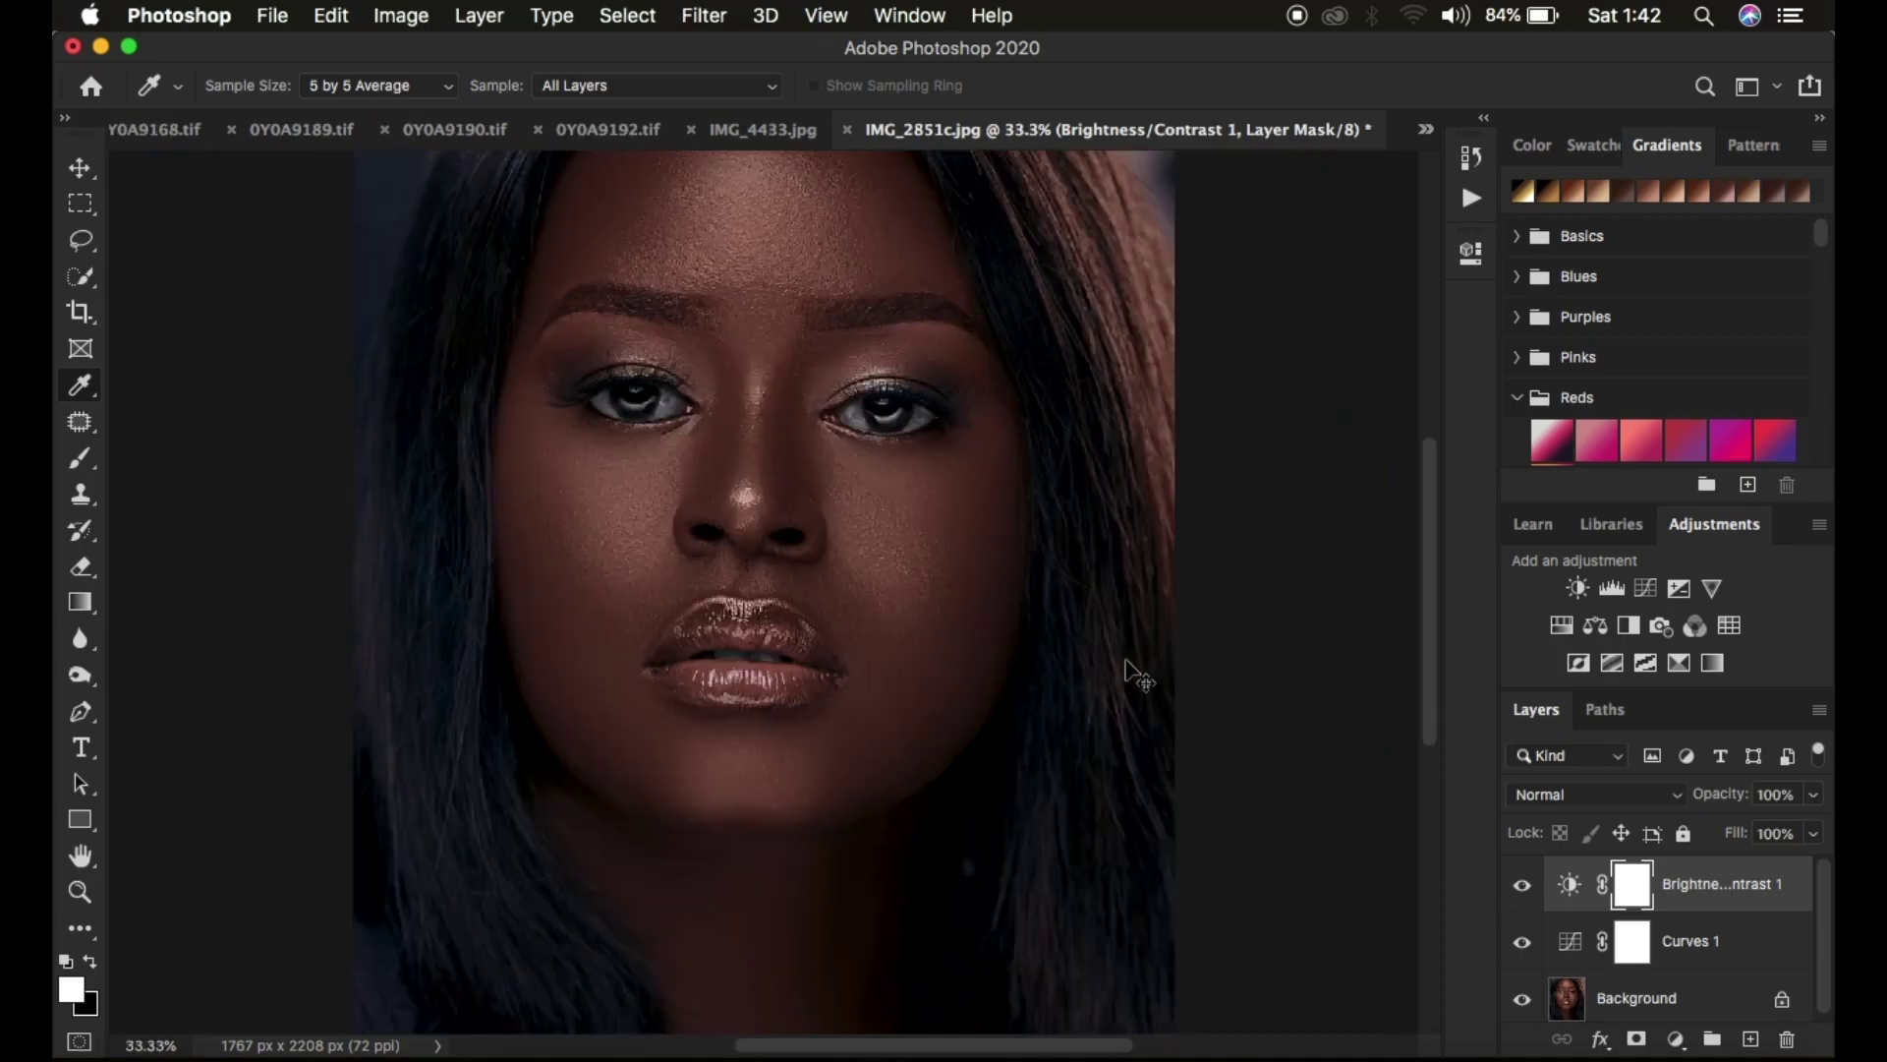
pyautogui.press('super+minus')
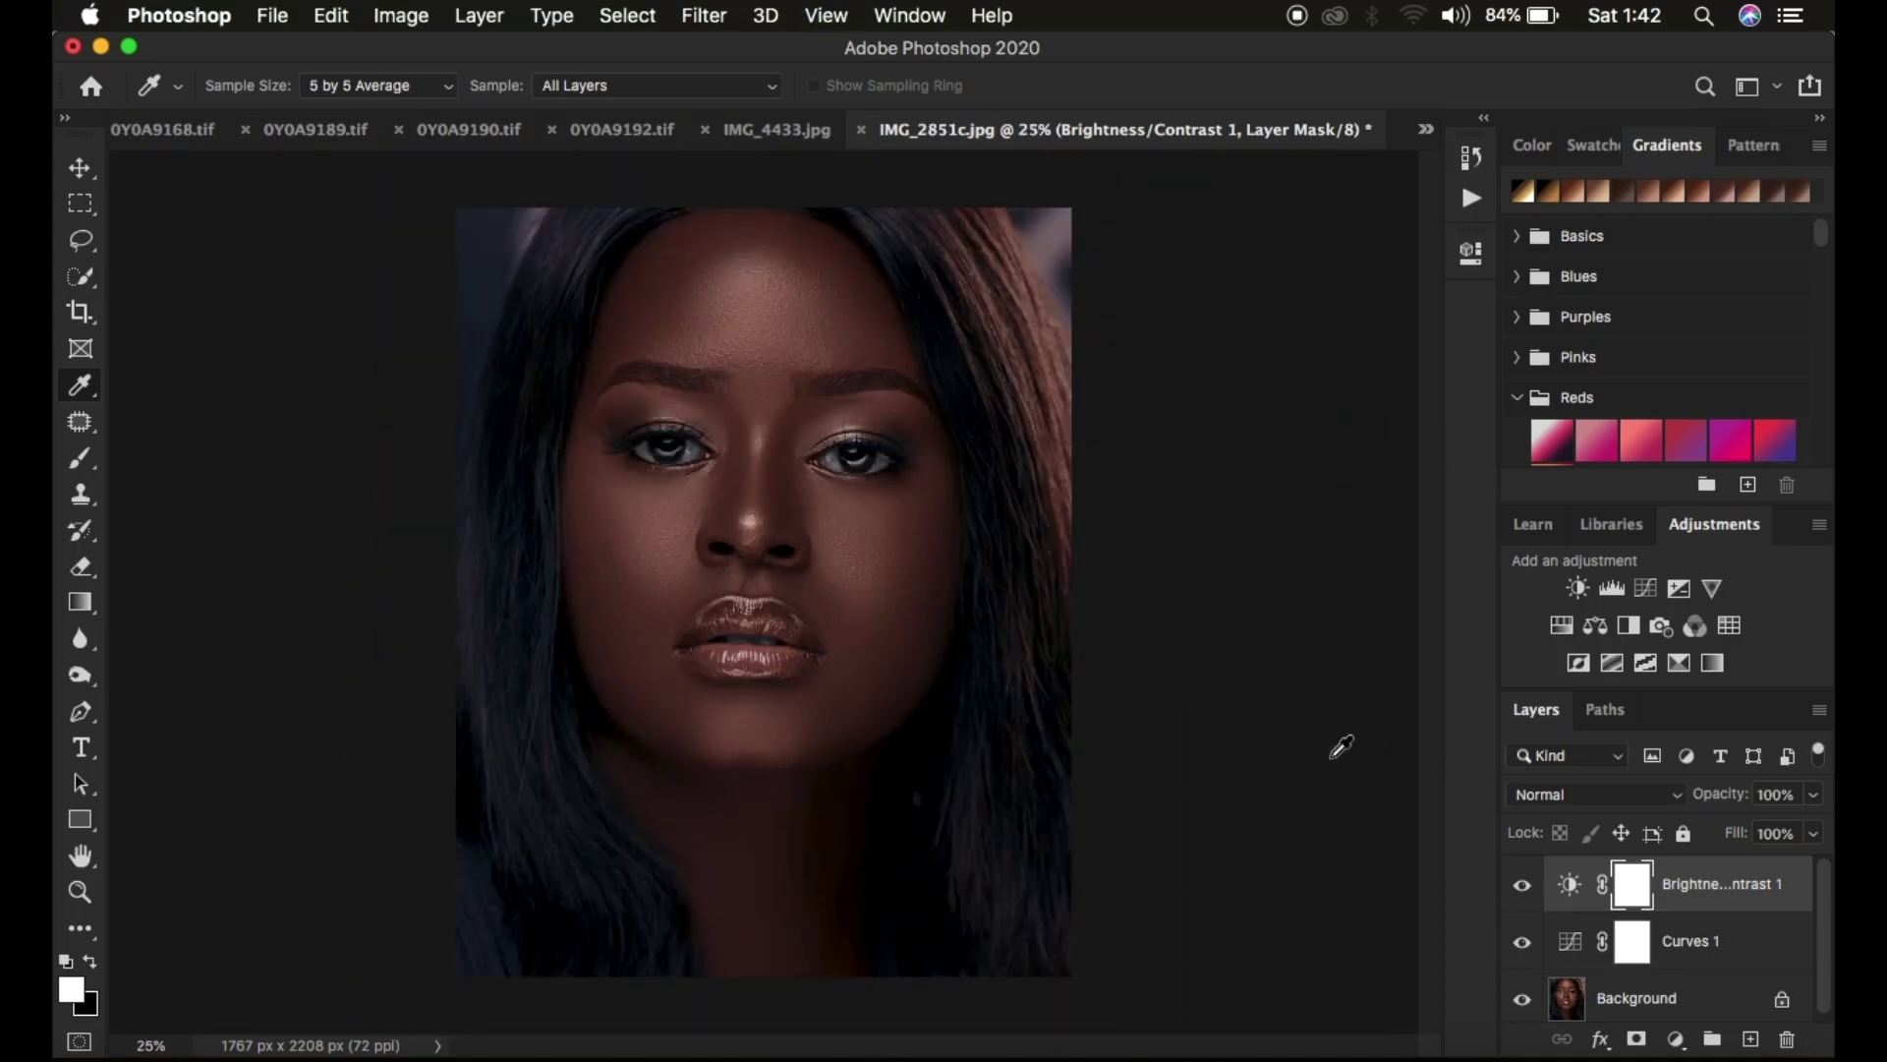
pyautogui.click(1676, 1039)
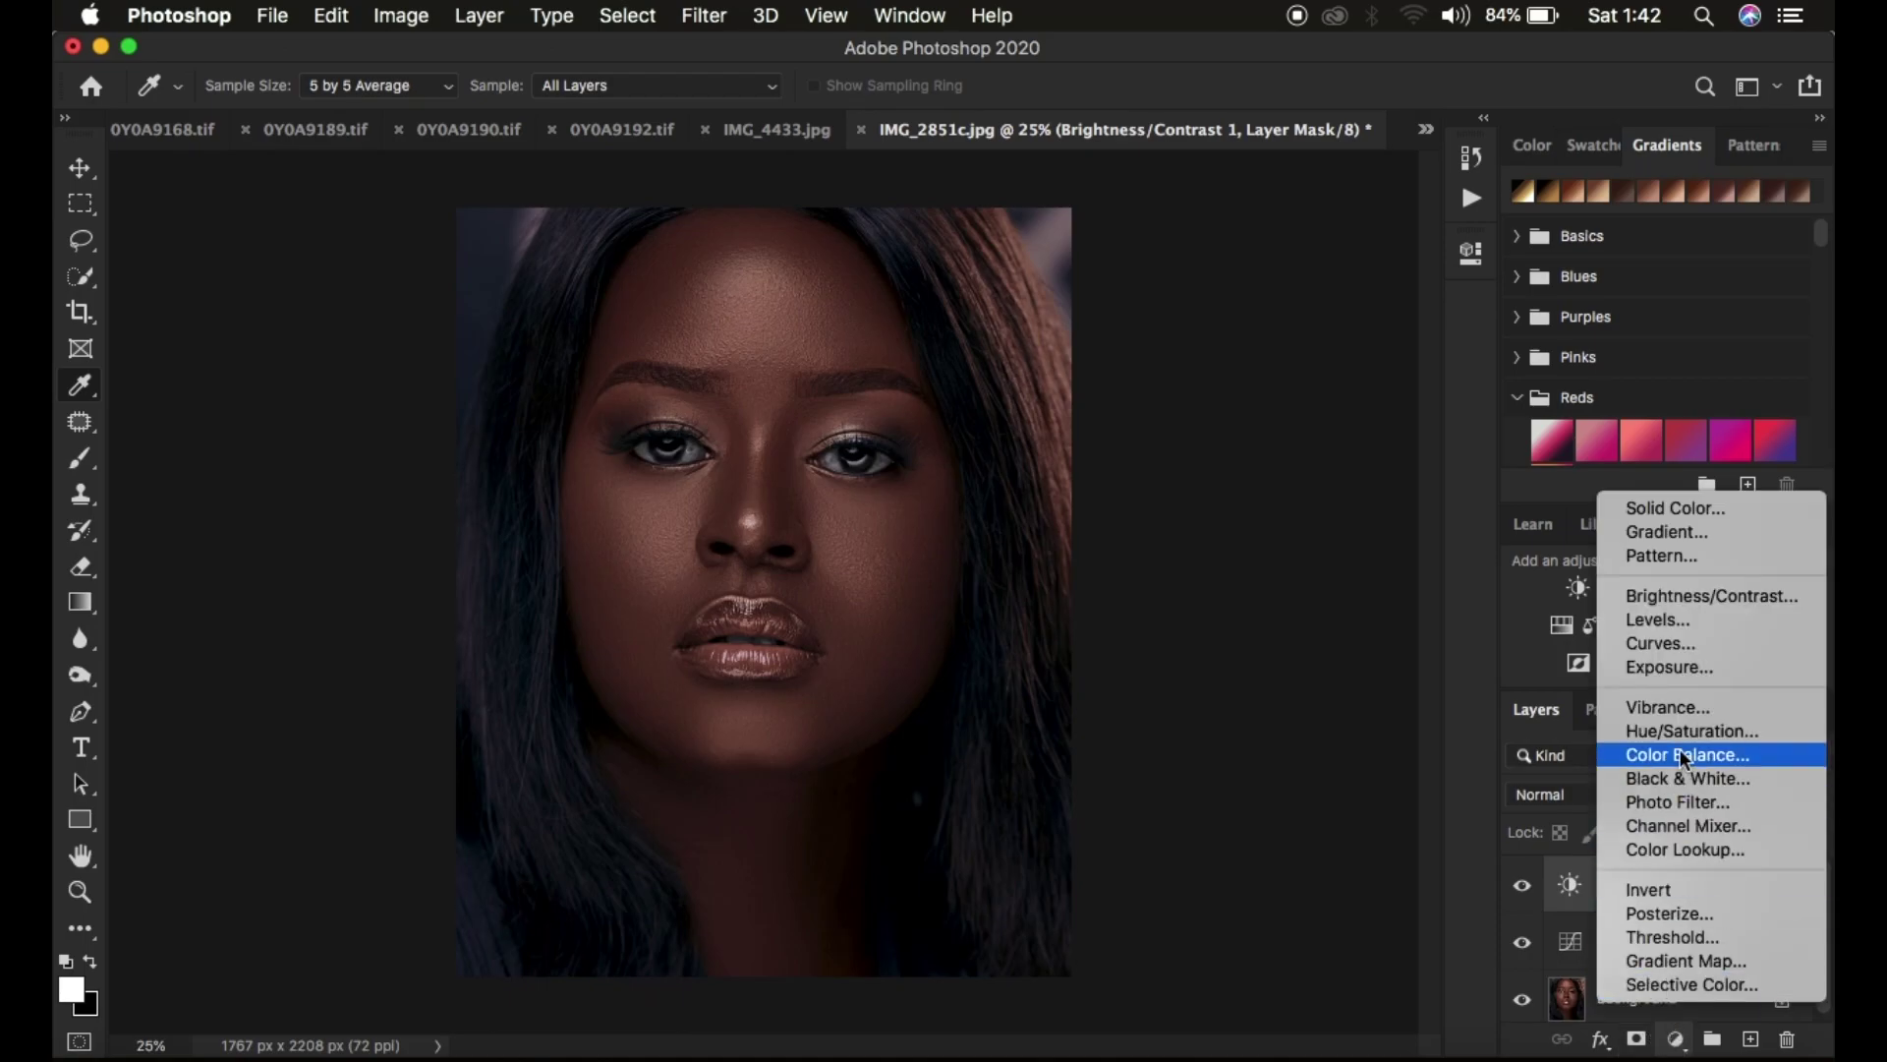
pyautogui.press('Escape')
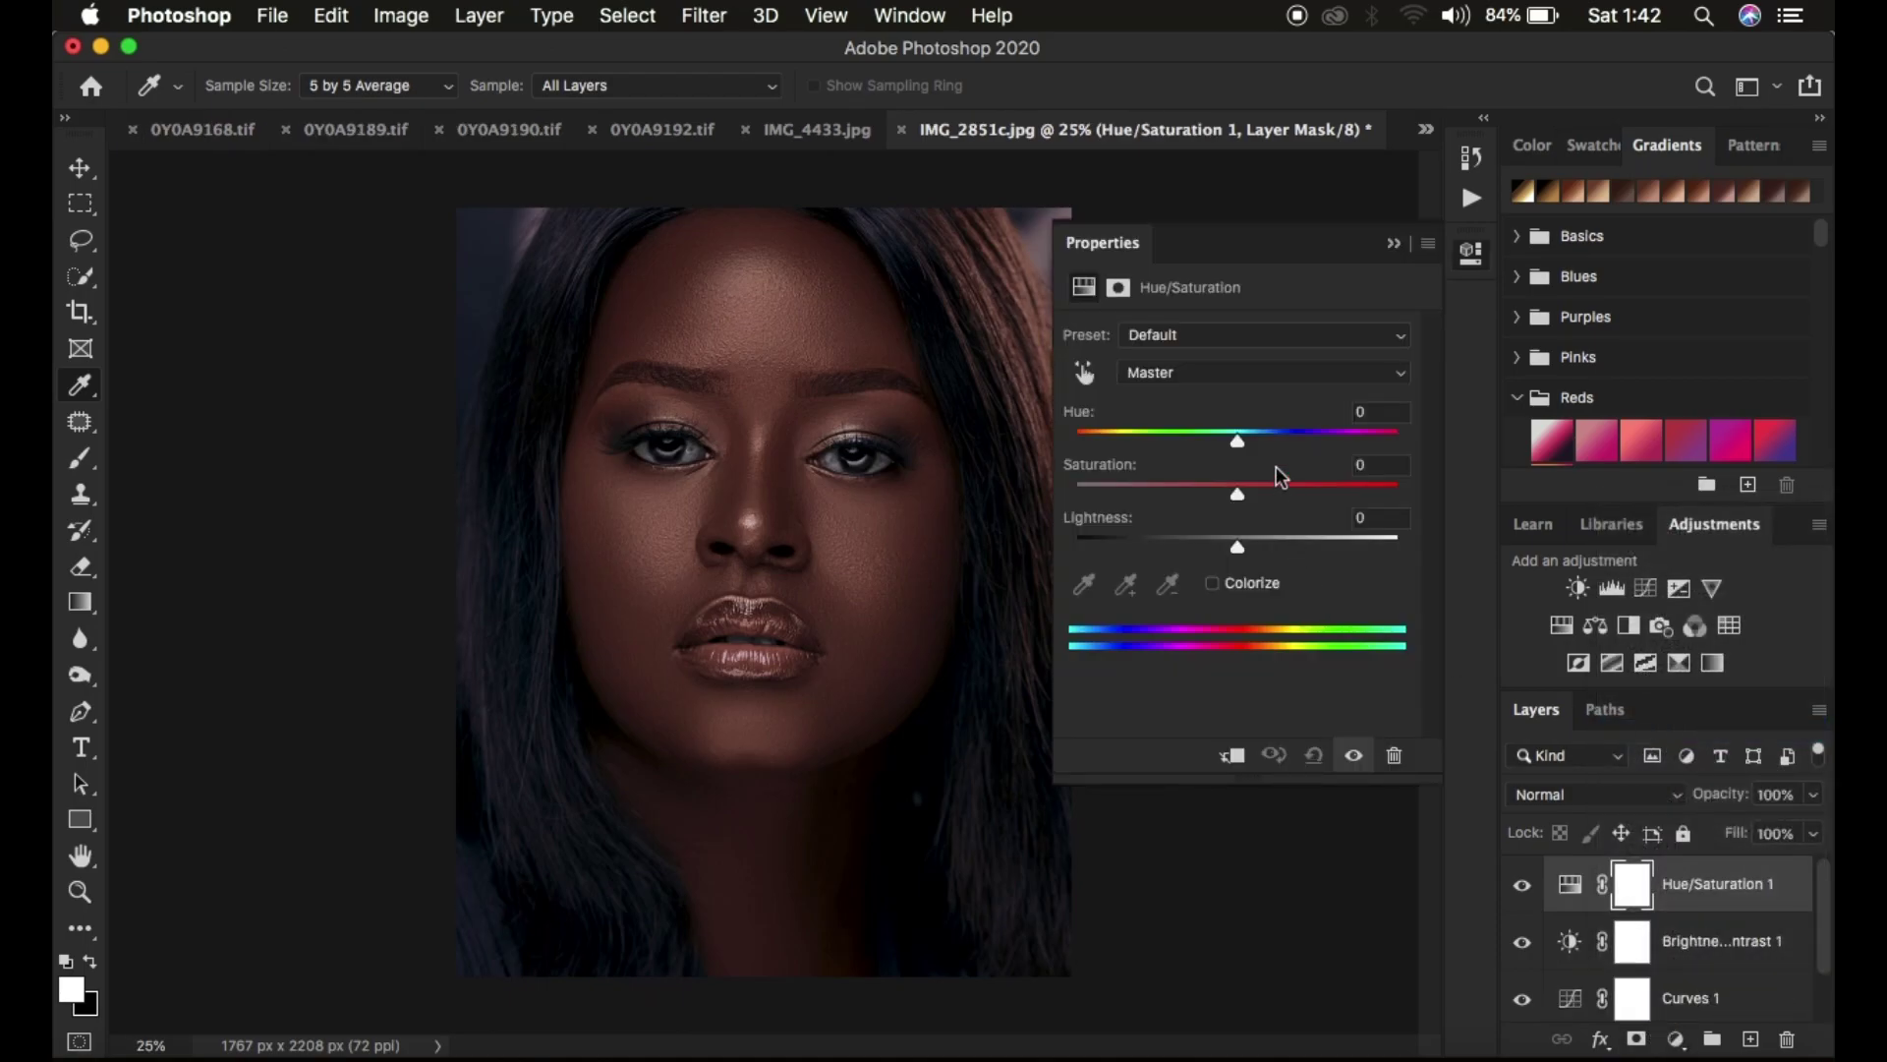
# Set the Reds range to hue +2 and lightness -4 in the Hue/Saturation layer, and compare the portrait with and without it.
pyautogui.click(1209, 373)
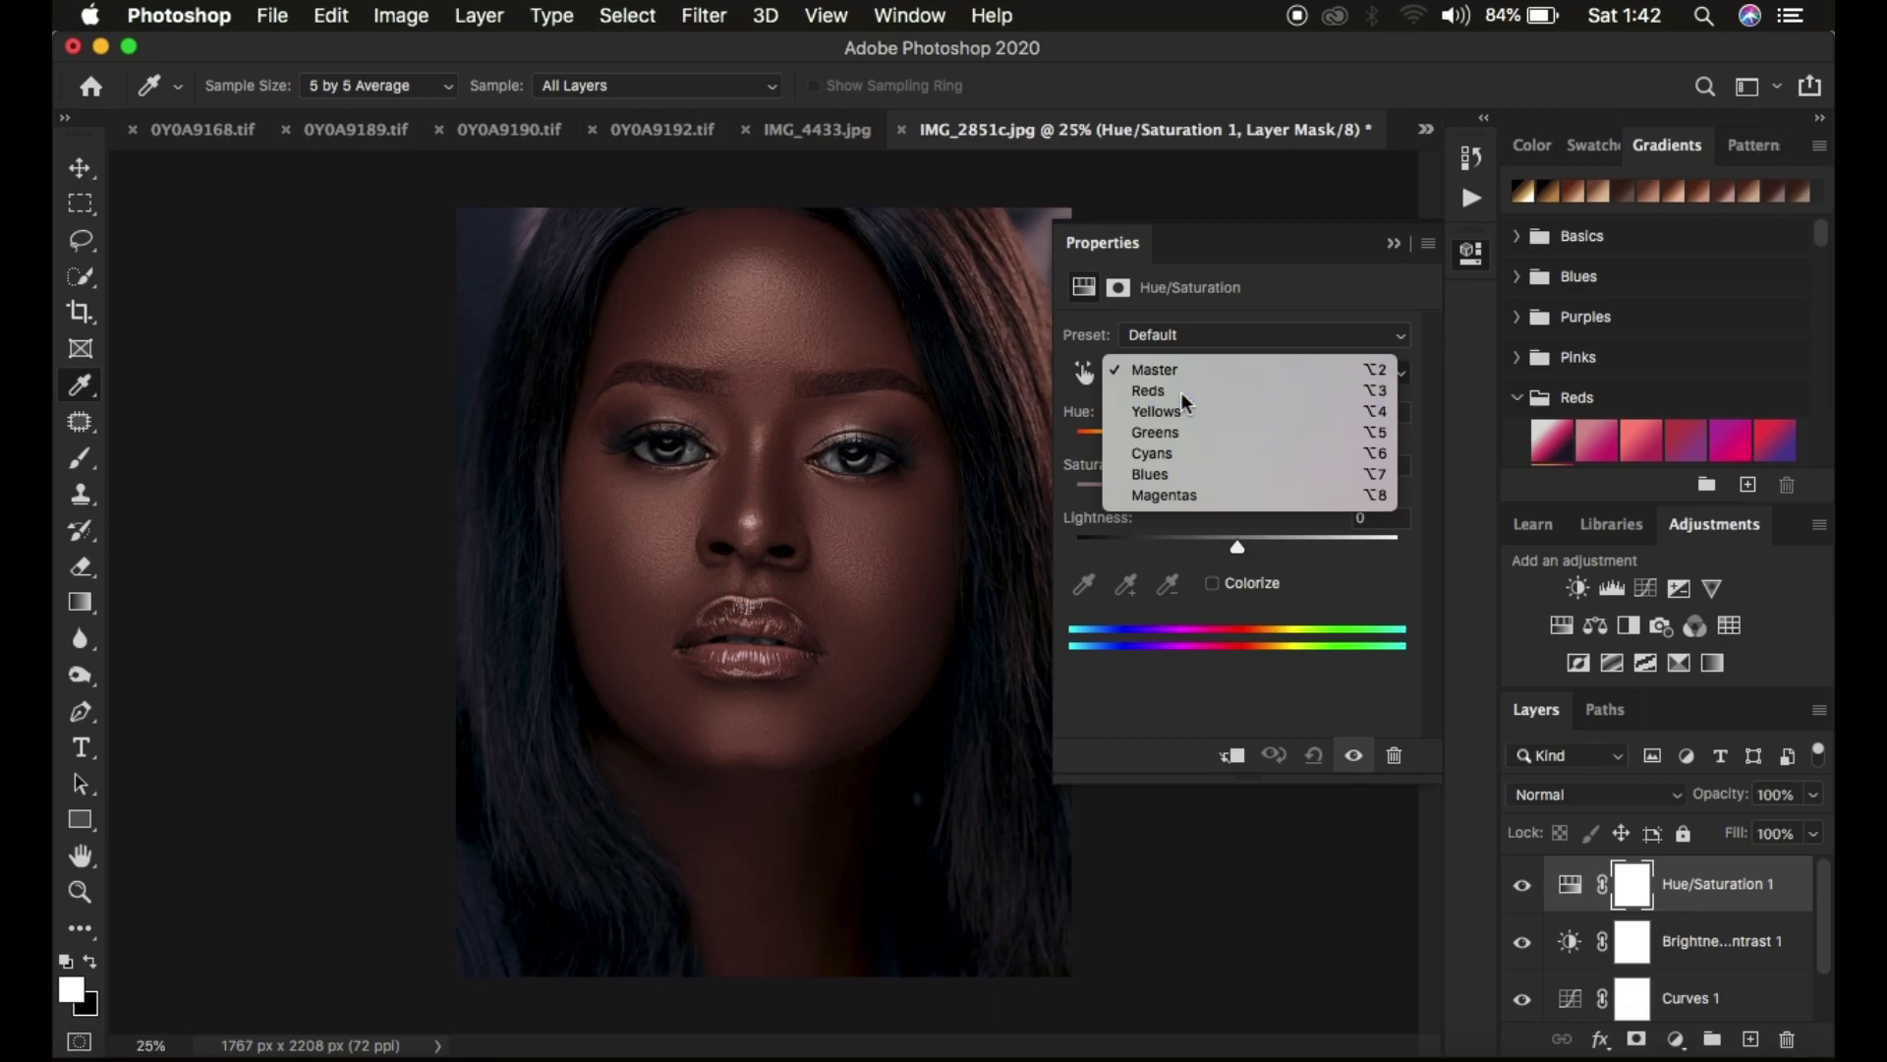
pyautogui.click(1181, 392)
pyautogui.click(1217, 543)
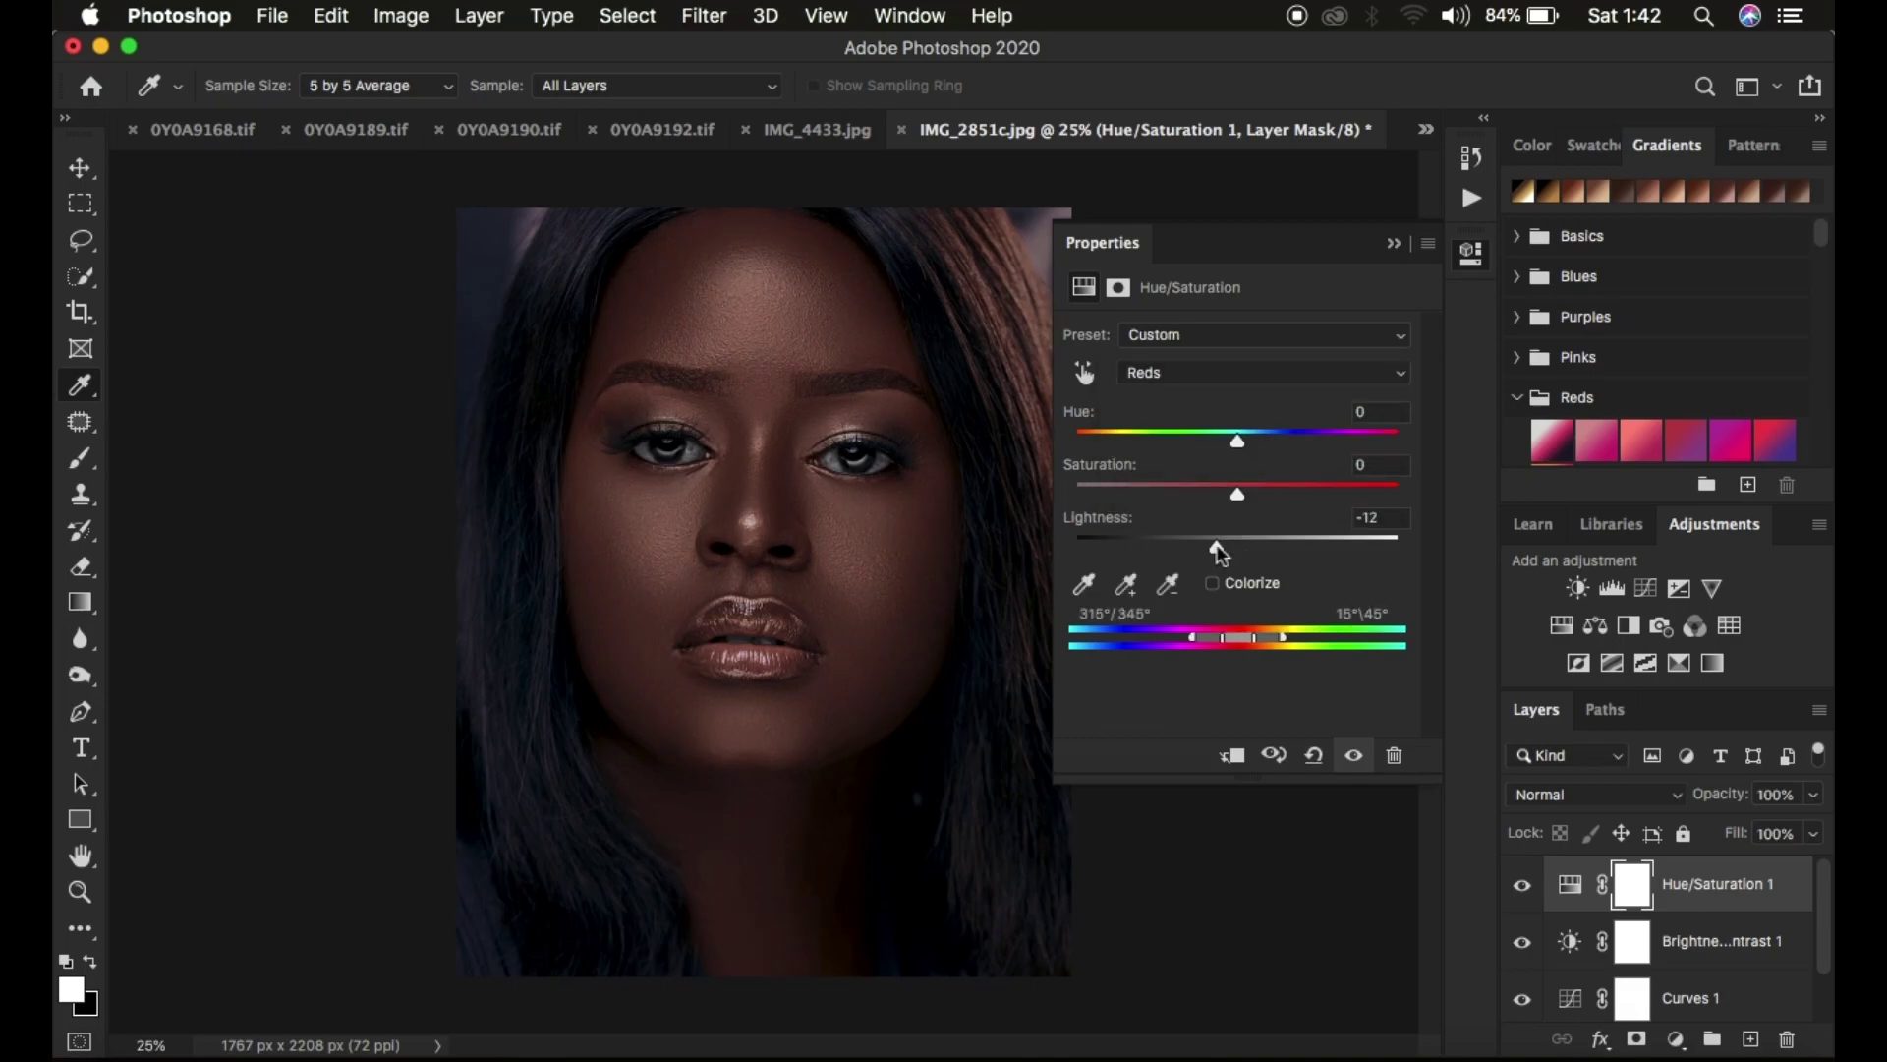
pyautogui.moveTo(1219, 543); pyautogui.dragTo(1230, 542)
pyautogui.moveTo(1240, 440)
pyautogui.mouseDown()
pyautogui.moveTo(1222, 445)
pyautogui.moveTo(1253, 437)
pyautogui.mouseUp()
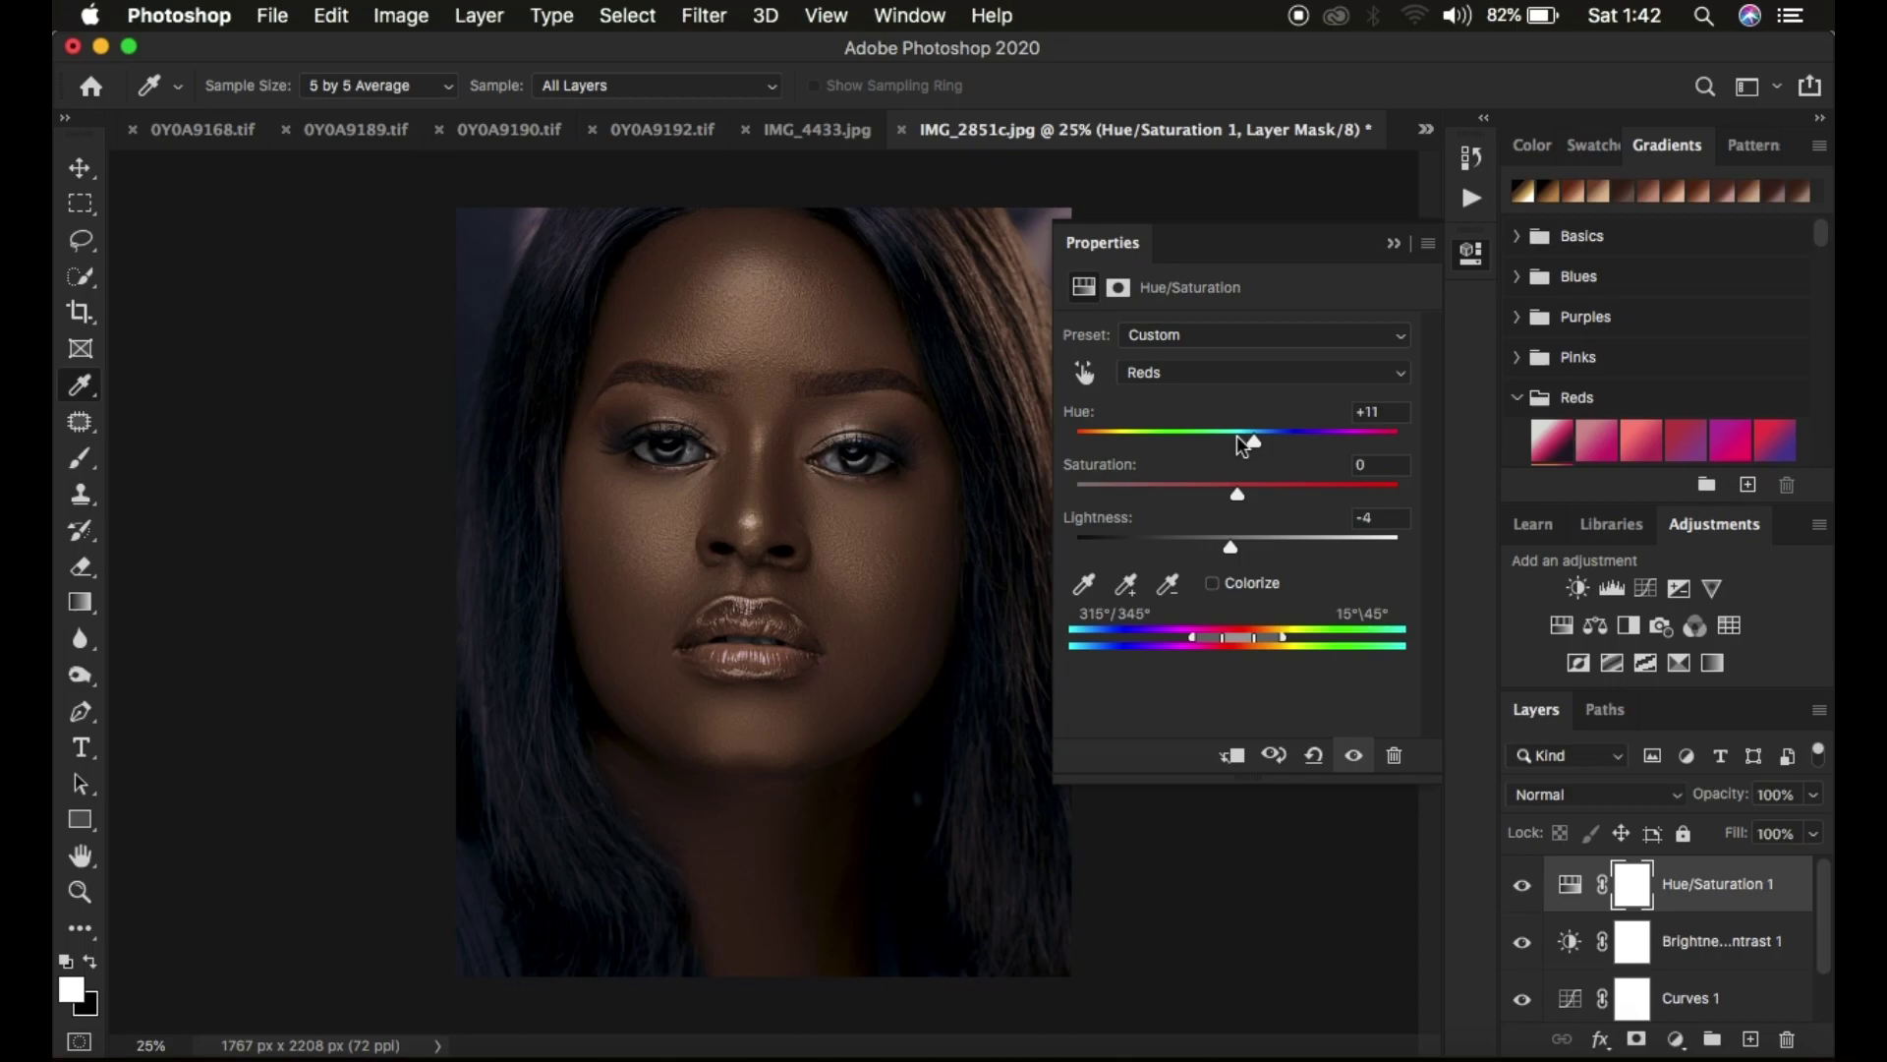
pyautogui.moveTo(1252, 442); pyautogui.dragTo(1242, 447)
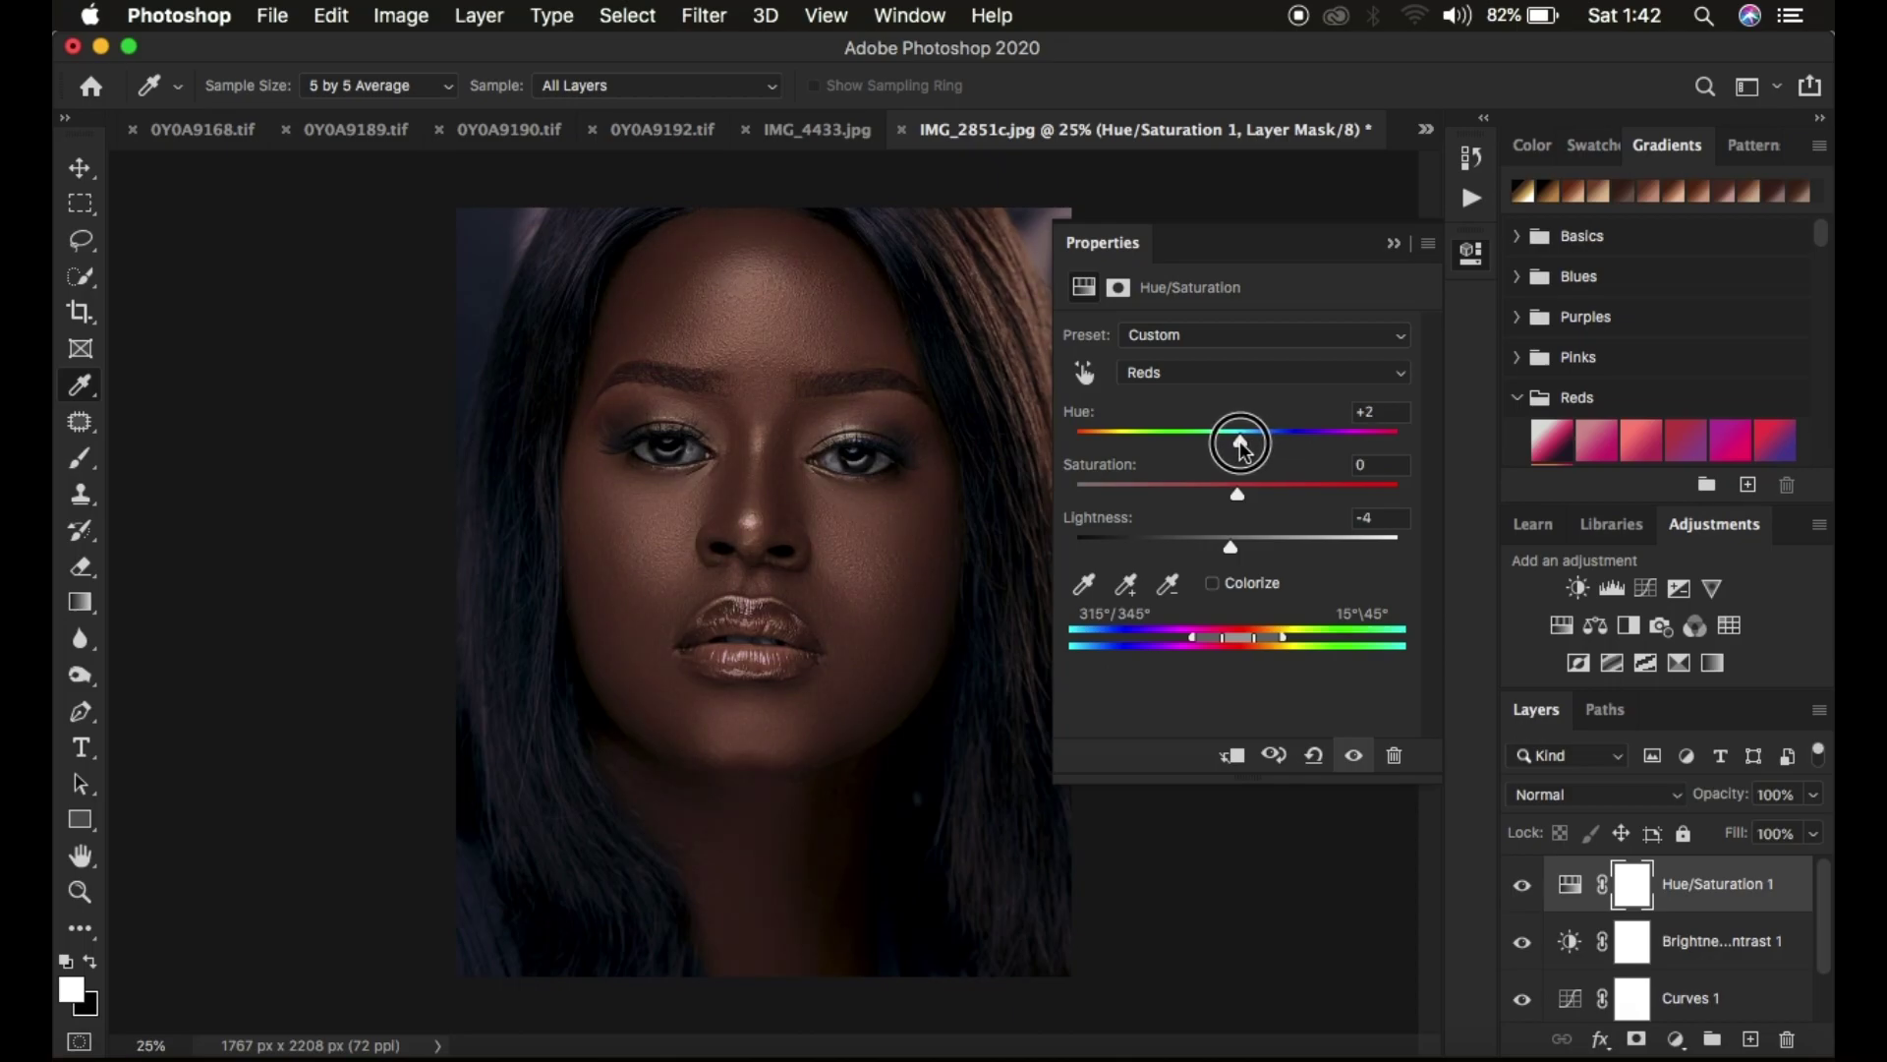
pyautogui.click(1522, 886)
pyautogui.click(1521, 889)
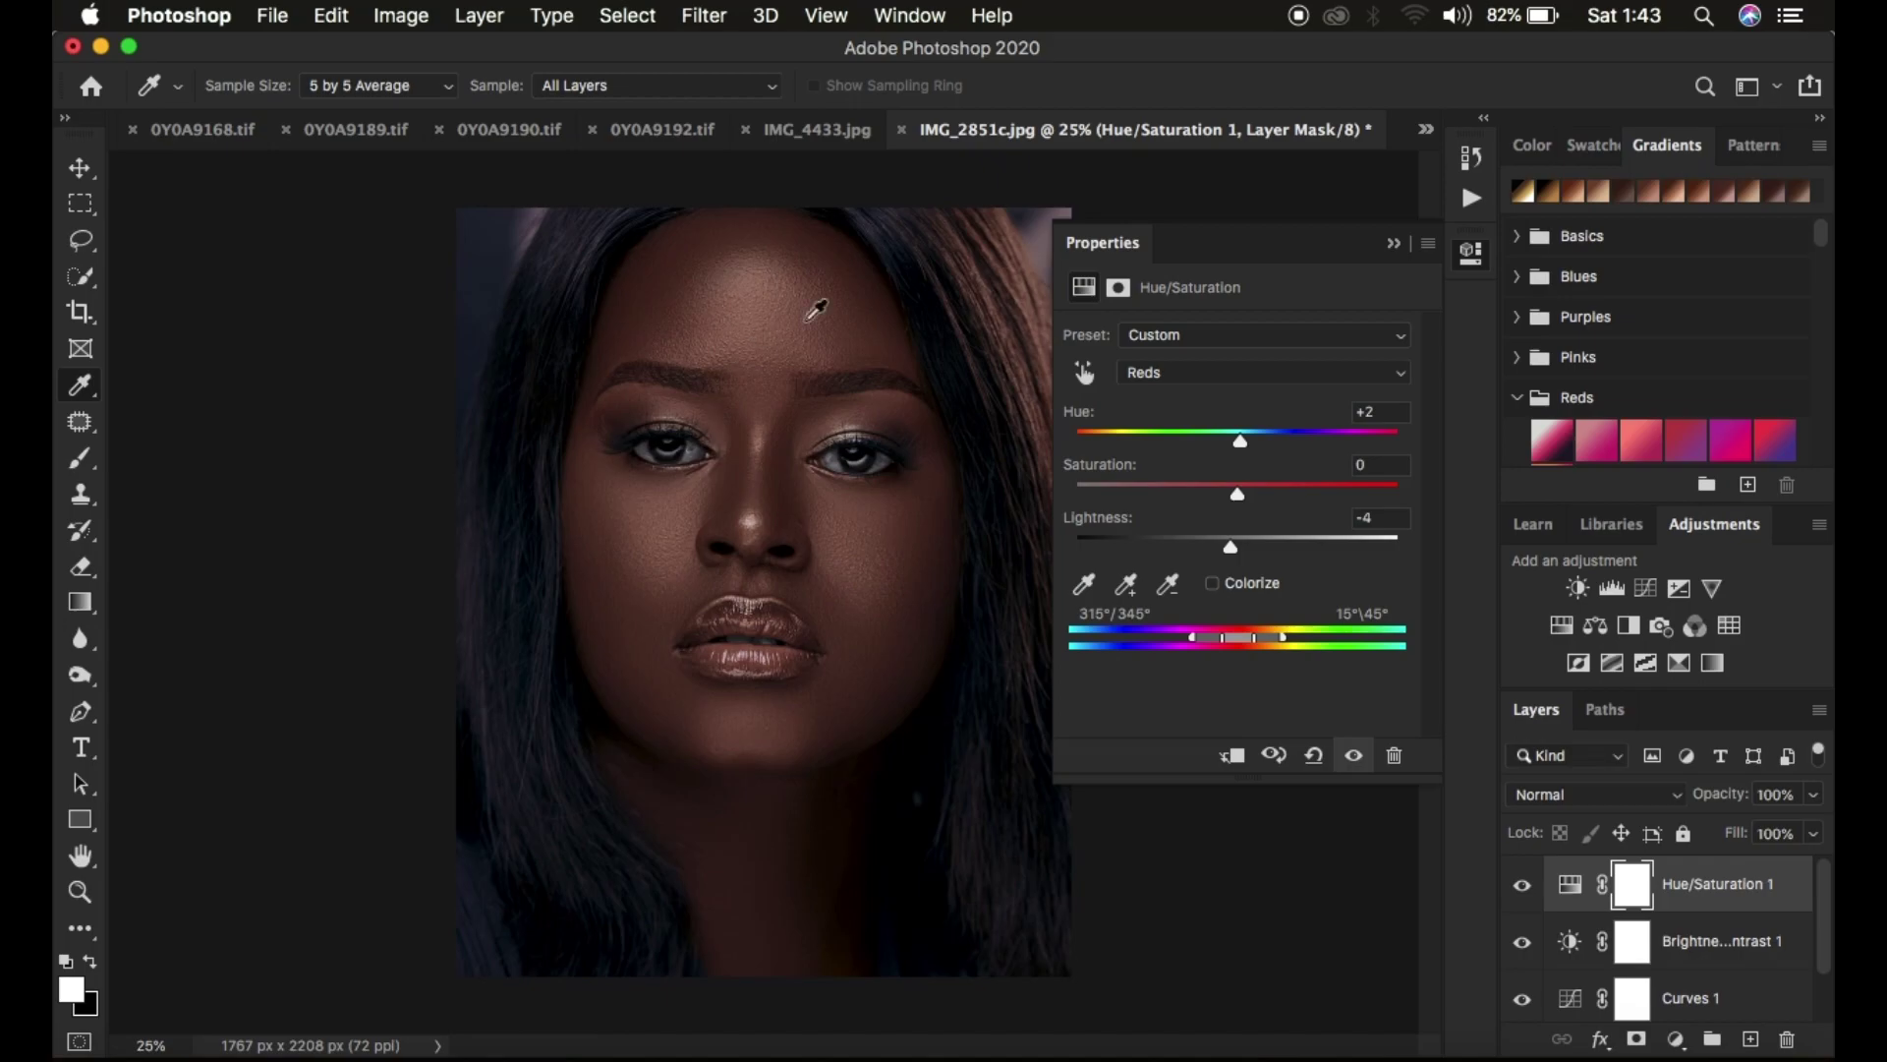
pyautogui.click(1392, 243)
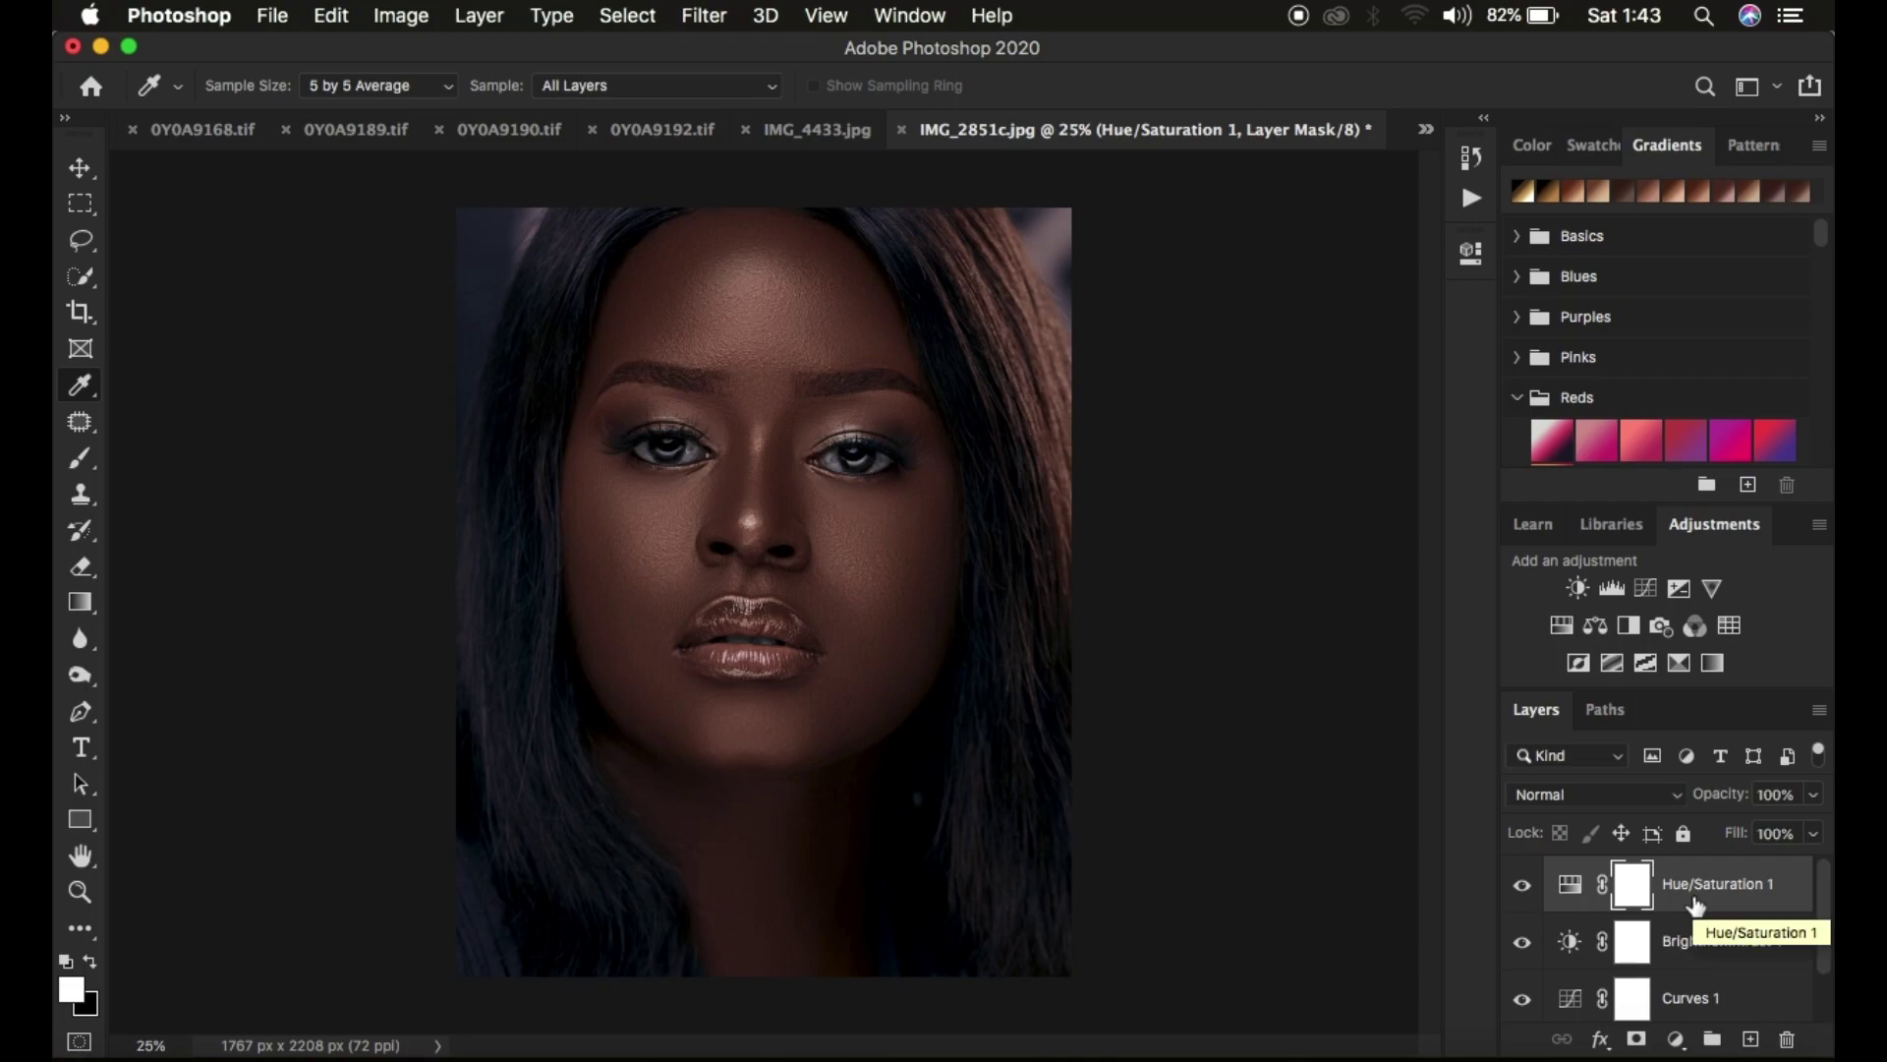
# Compare the original Background portrait with the version showing all the adjustment layers.
pyautogui.scroll(-1, 1697, 904)
pyautogui.scroll(1, 1692, 900)
pyautogui.scroll(-1, 1692, 901)
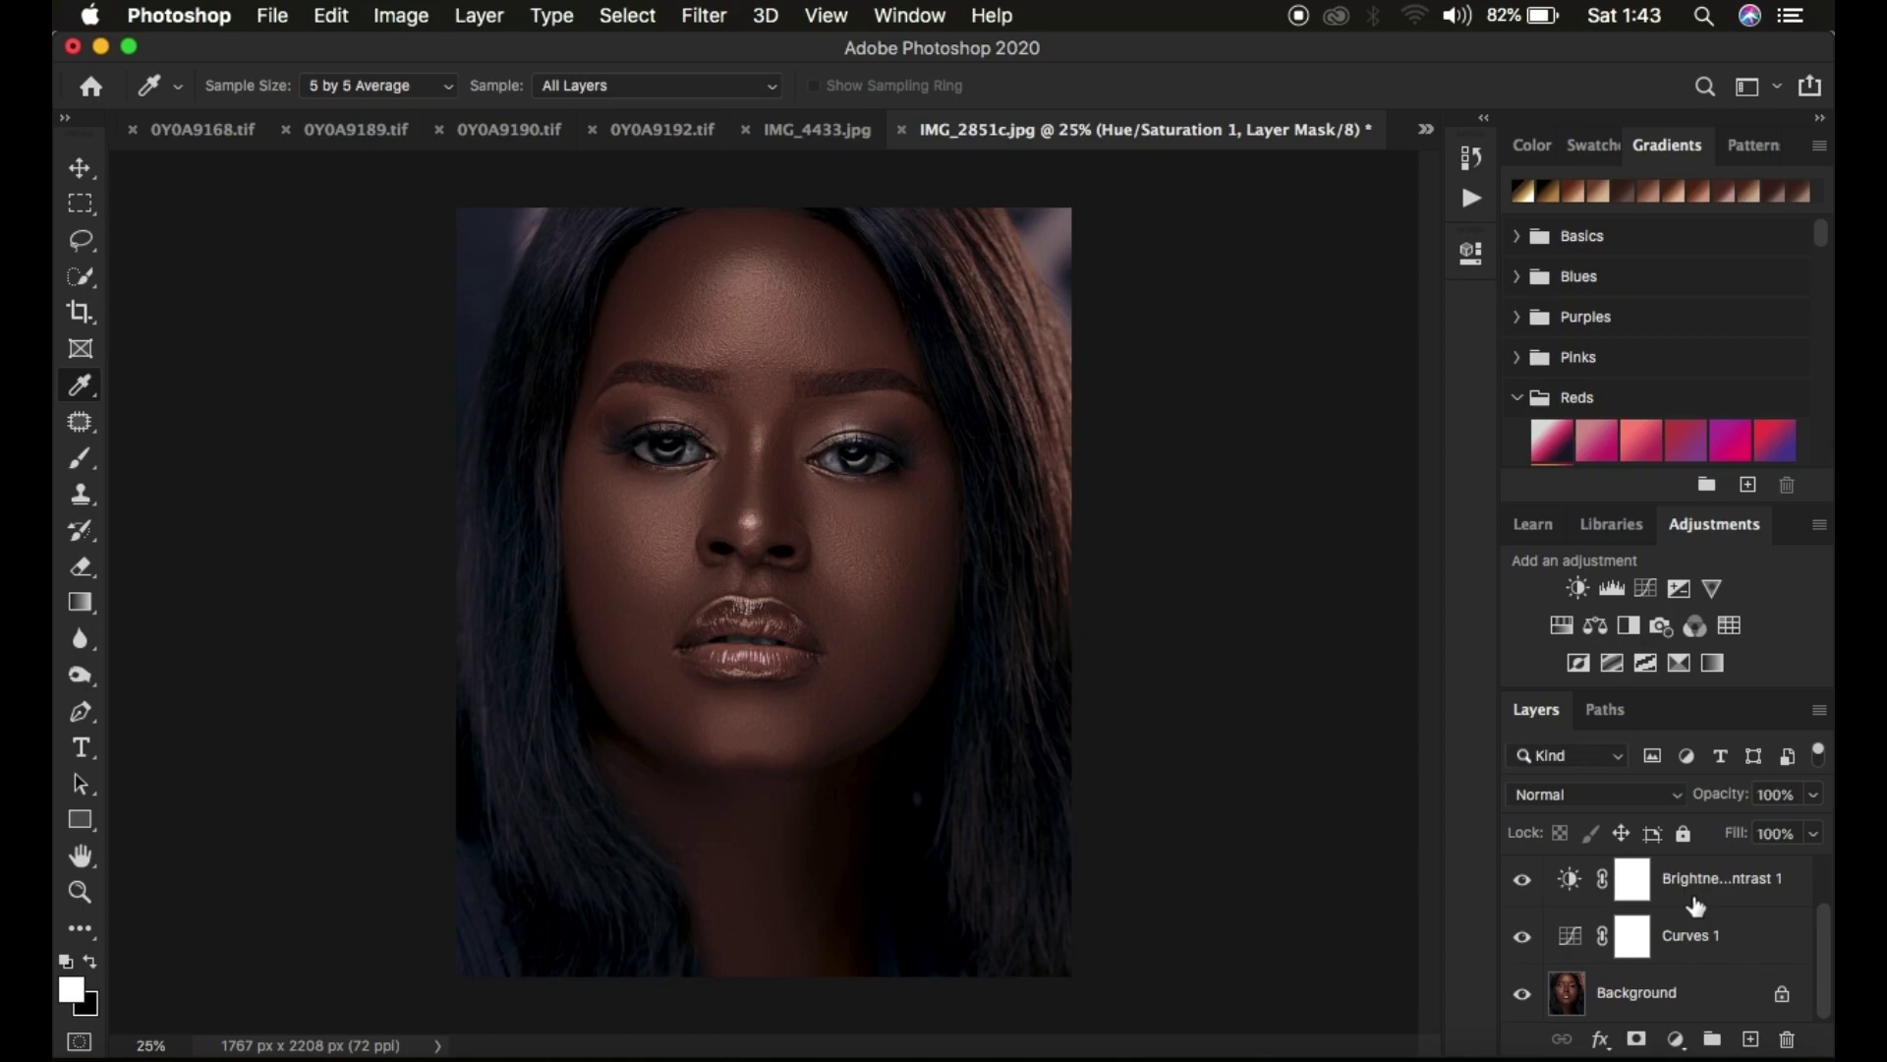
pyautogui.keyDown('alt'); pyautogui.click(1523, 995); pyautogui.keyUp('alt')
pyautogui.keyDown('alt'); pyautogui.click(1522, 995); pyautogui.keyUp('alt')
pyautogui.keyDown('alt'); pyautogui.click(1523, 995); pyautogui.keyUp('alt')
pyautogui.keyDown('alt'); pyautogui.click(1523, 995); pyautogui.keyUp('alt')
pyautogui.scroll(1, 1731, 905)
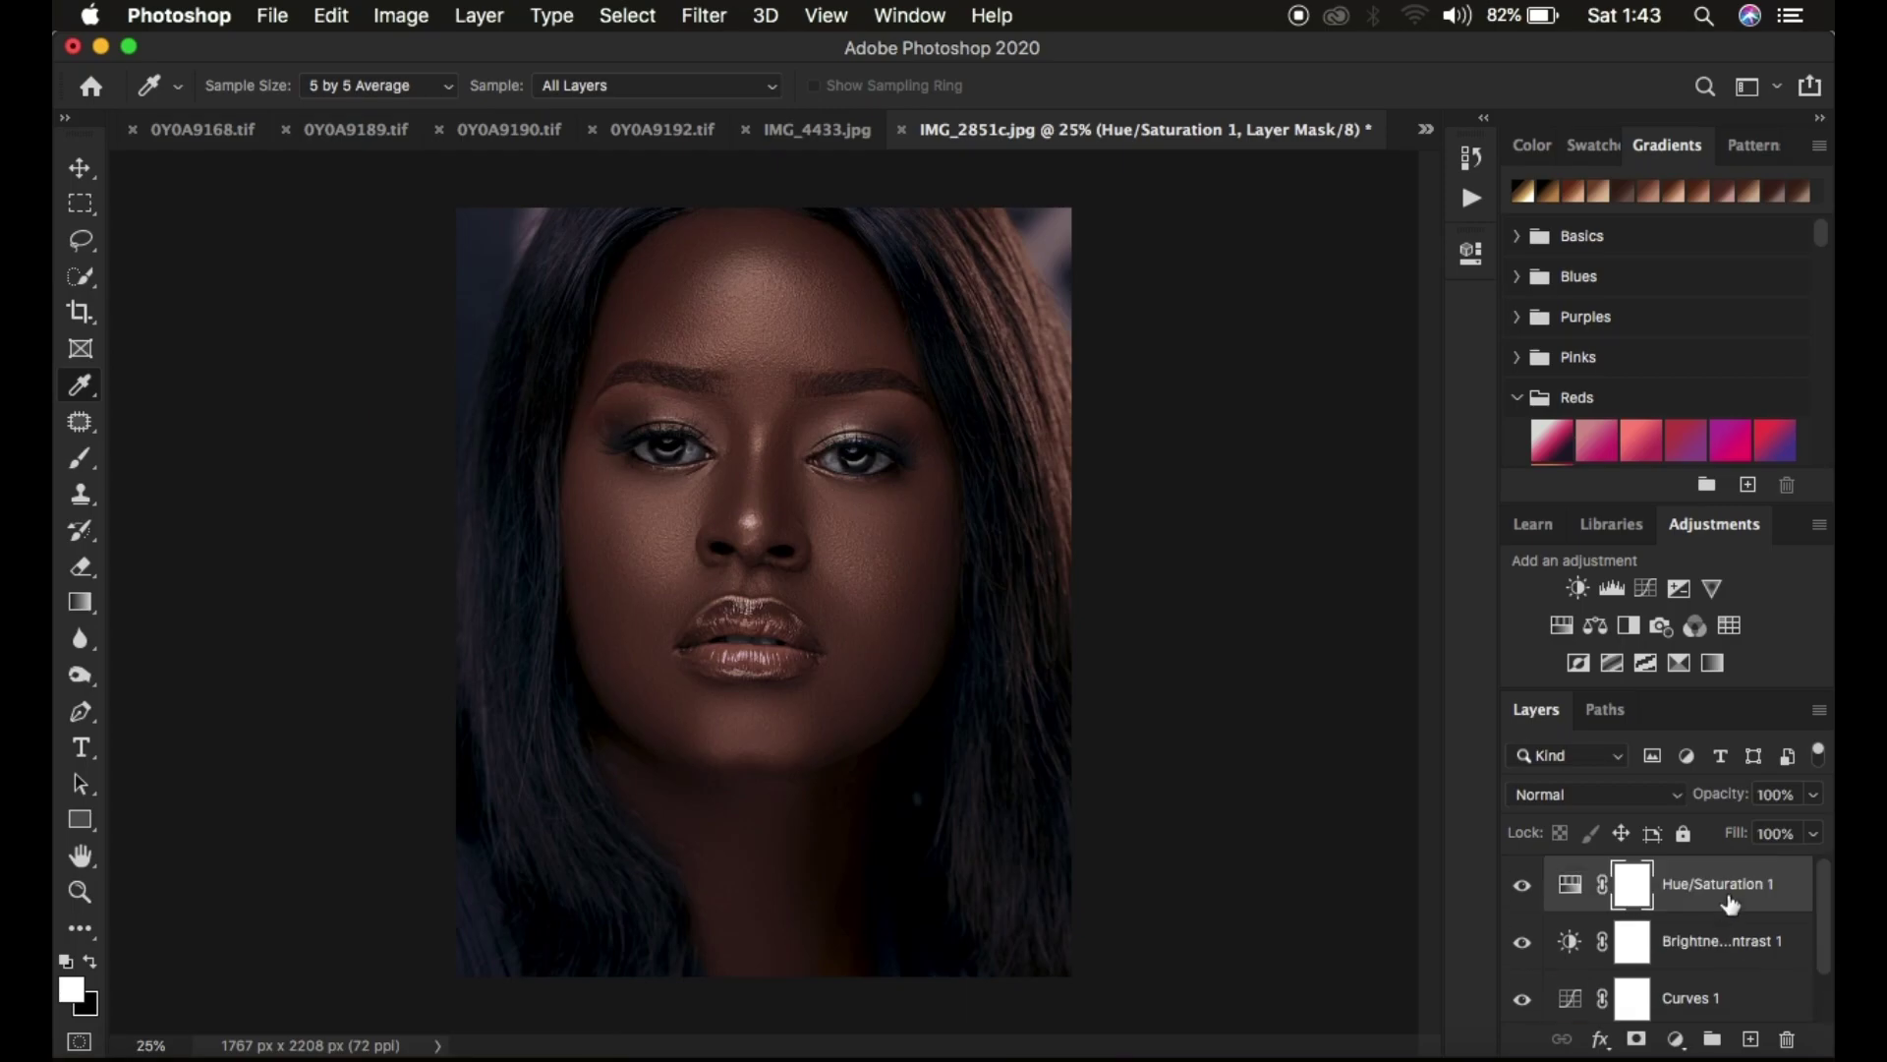
# Export the adjustments as a color lookup table in CUBE format with 32 grid points at Medium quality.
pyautogui.click(270, 16)
pyautogui.moveTo(360, 405)
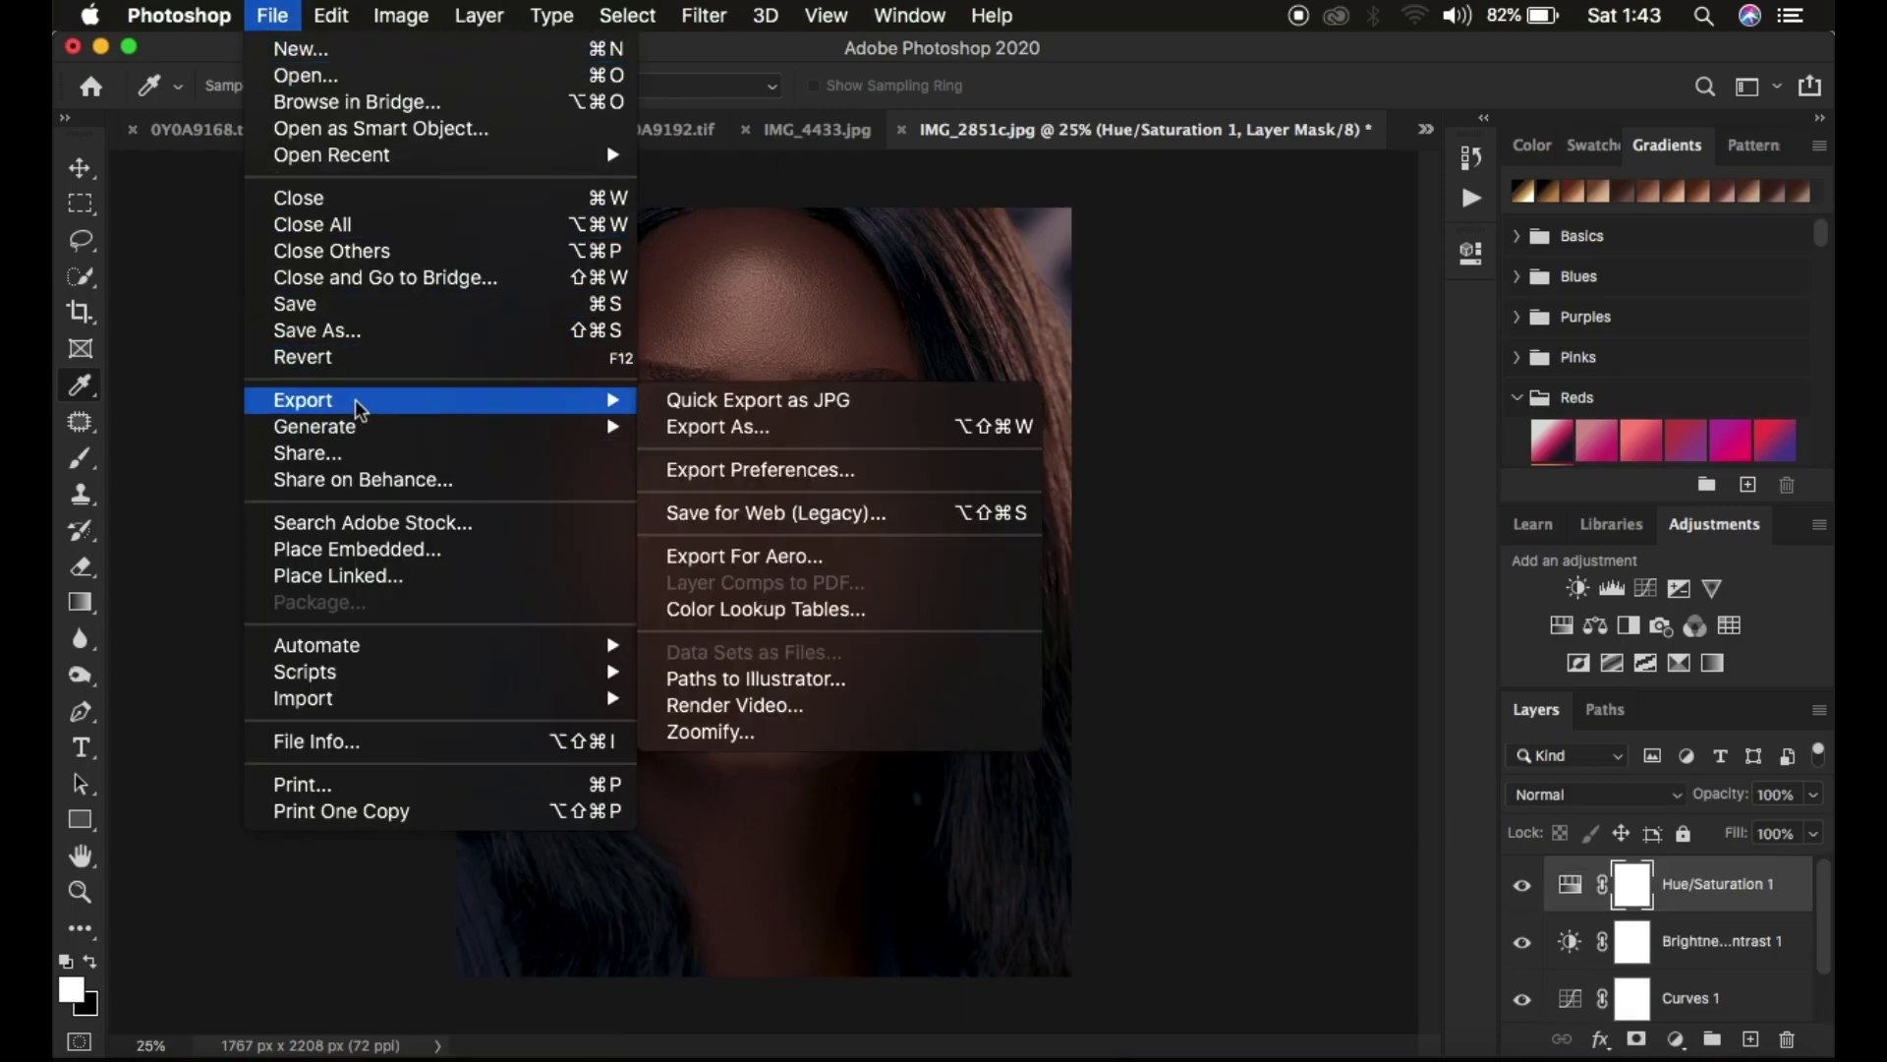
pyautogui.click(796, 626)
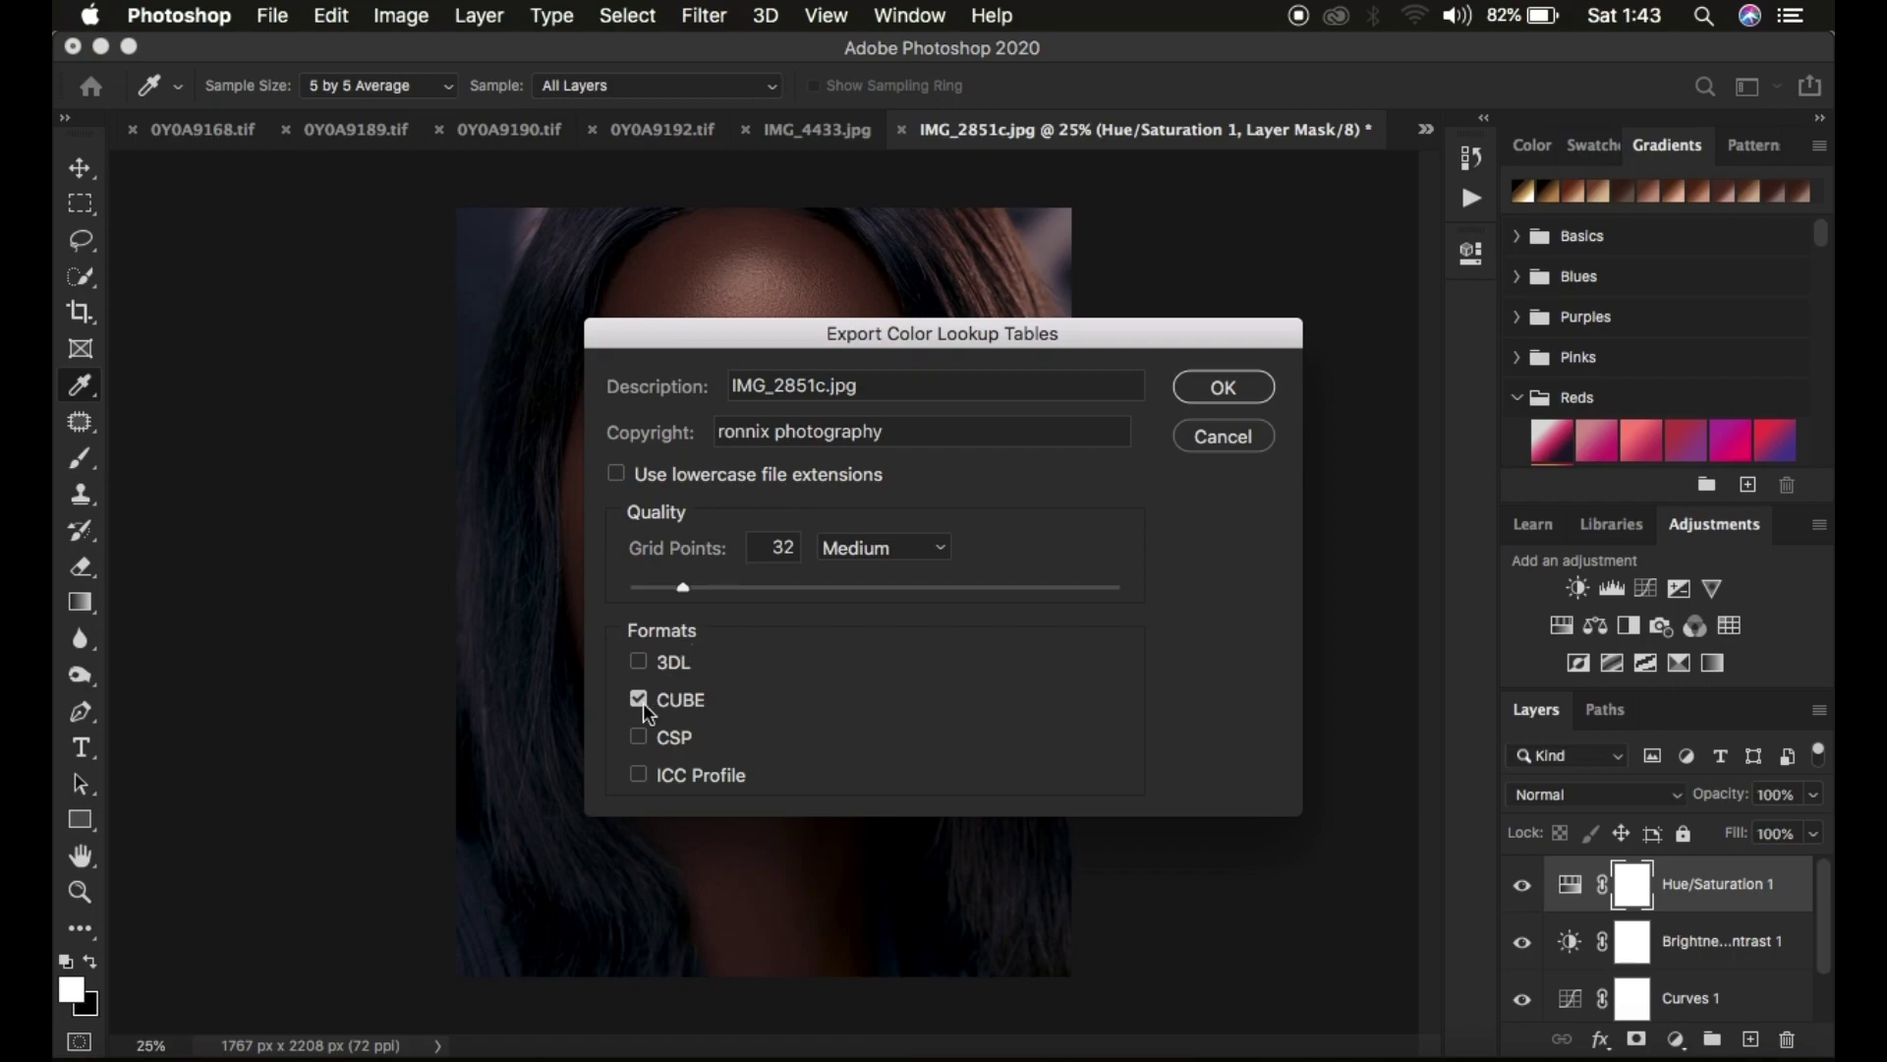
pyautogui.click(882, 557)
pyautogui.click(882, 556)
pyautogui.click(1227, 374)
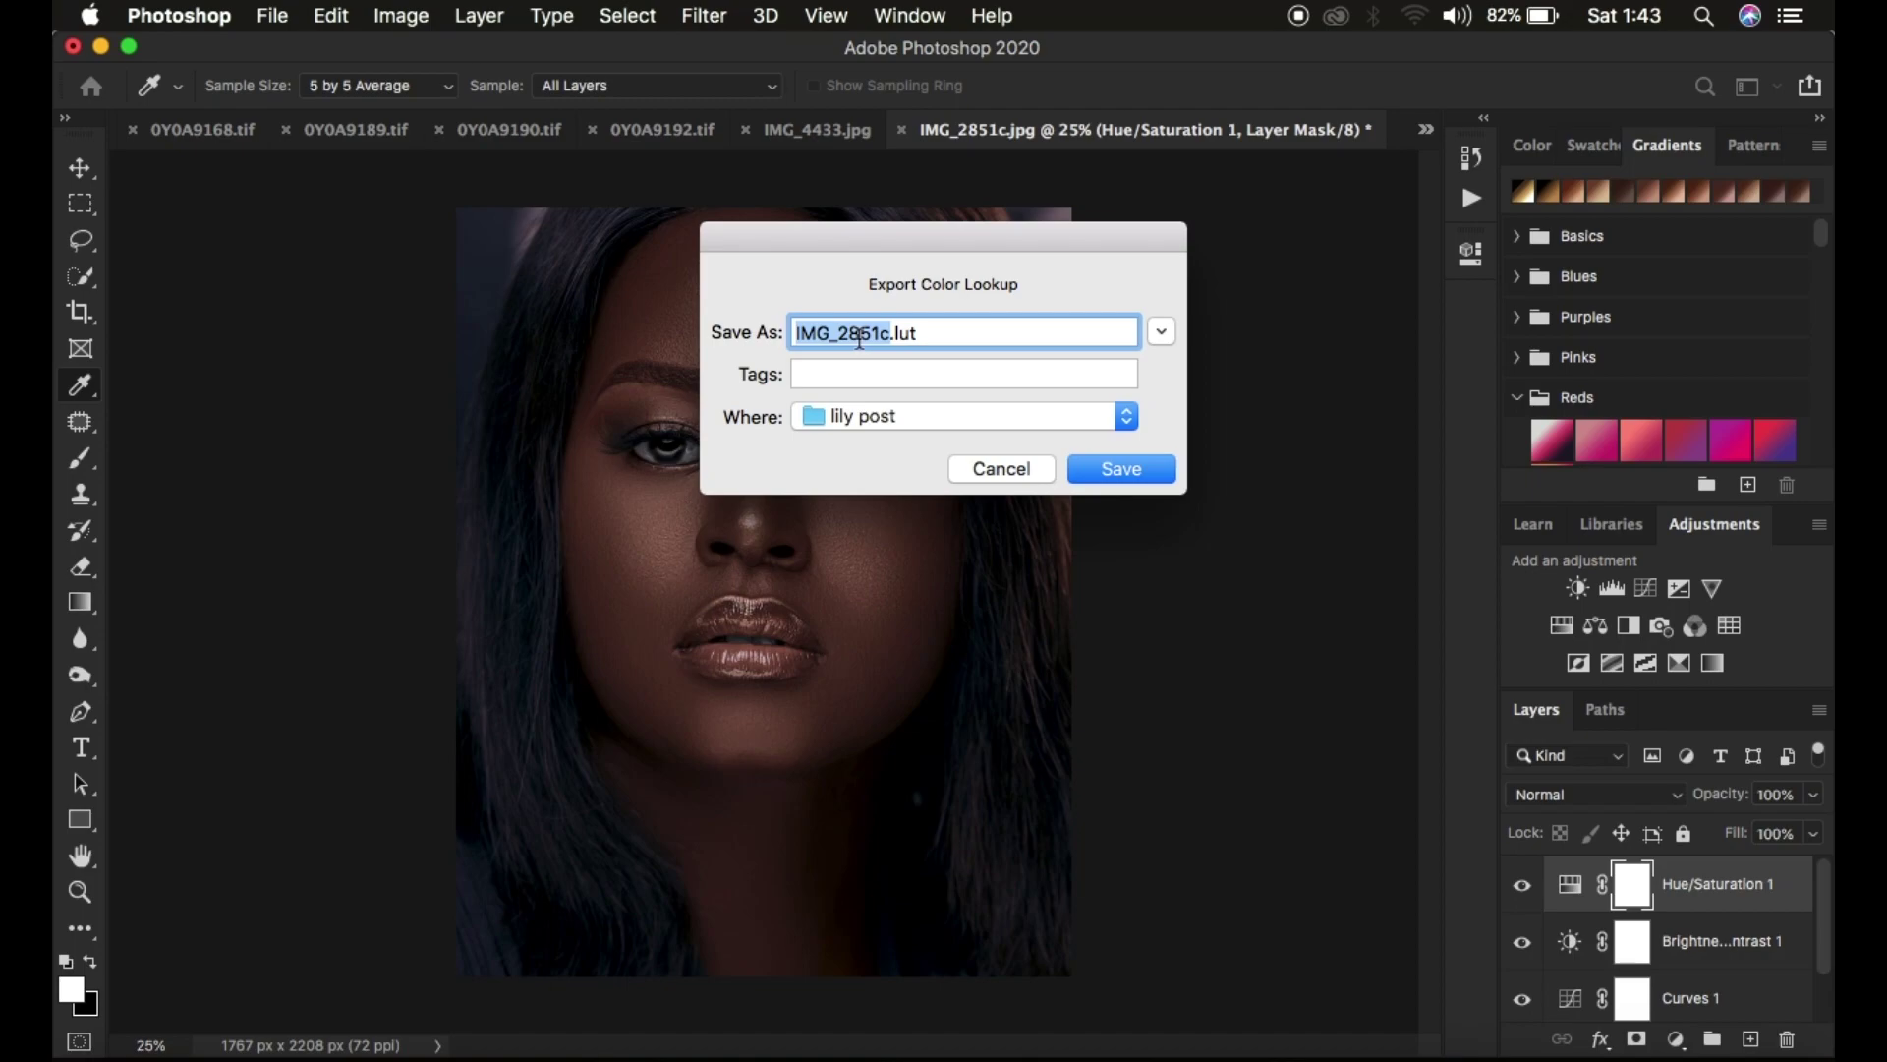
# Save the exported color lookup on the Desktop under the name basic.lut.
pyautogui.write('basic')
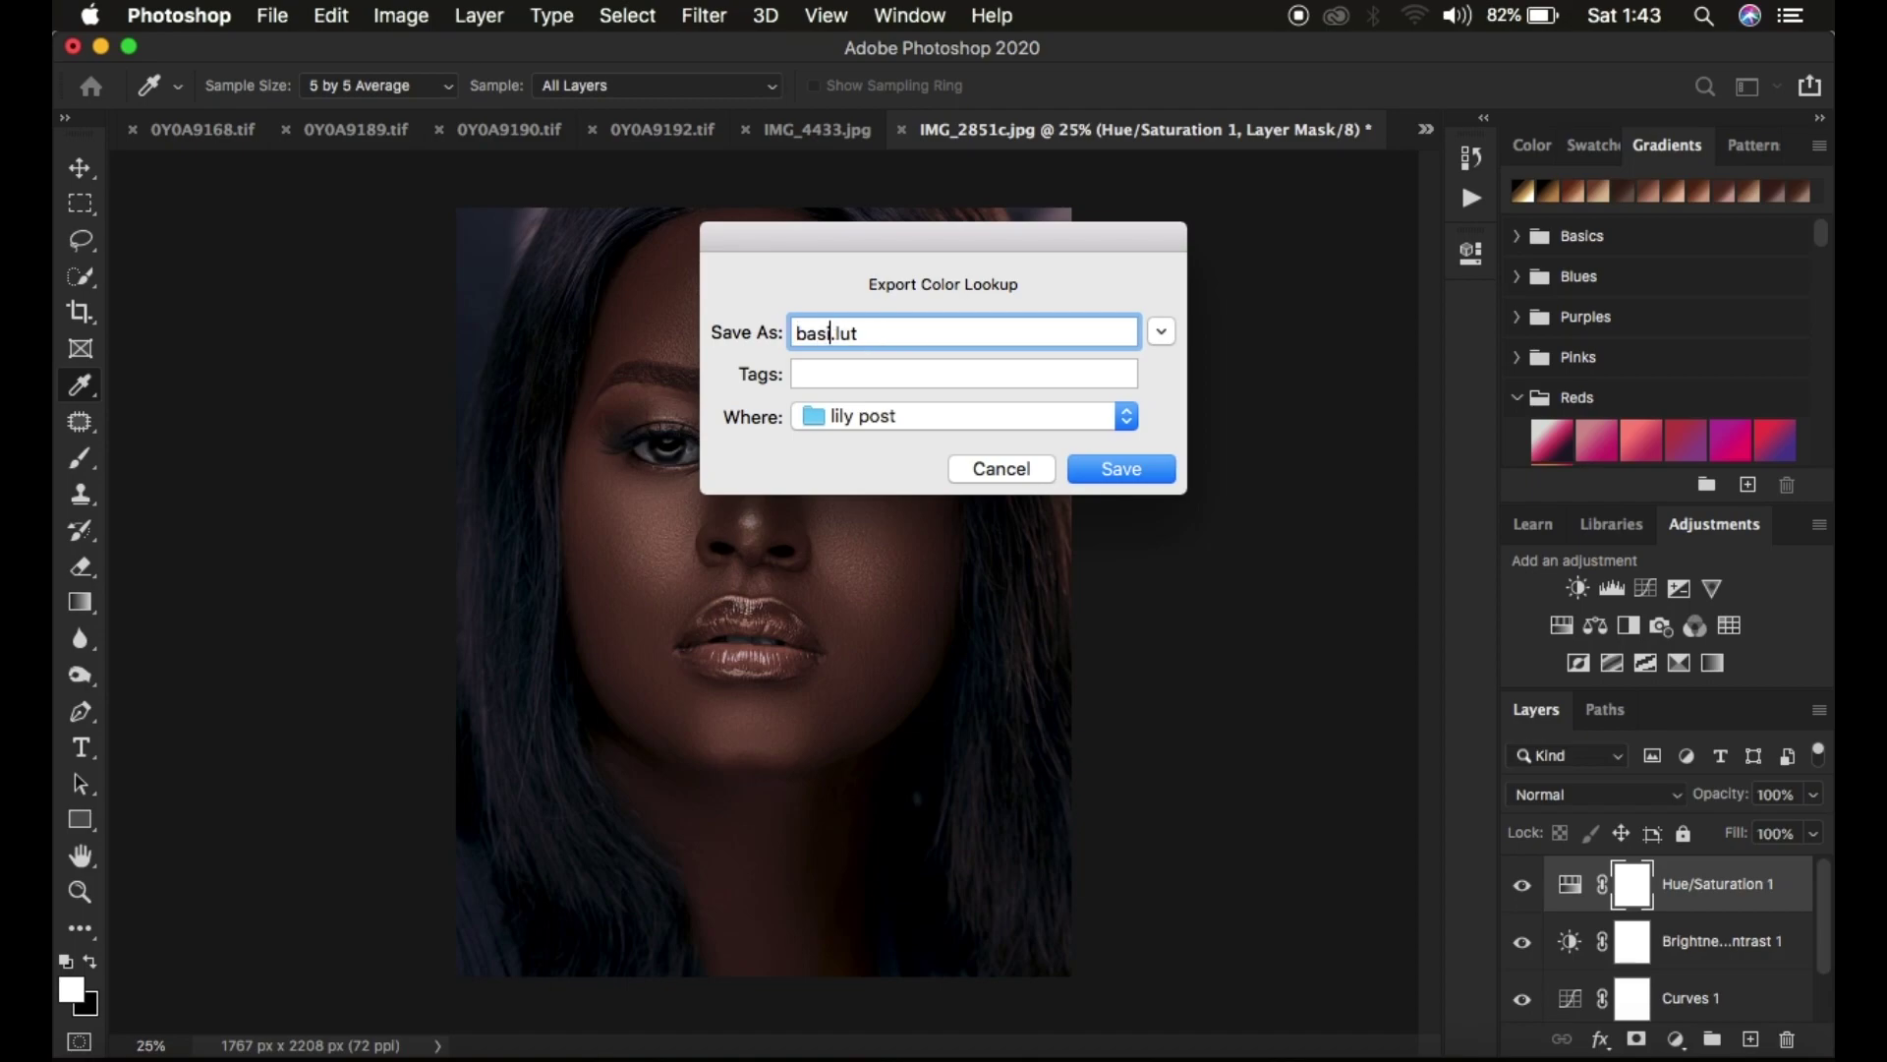
pyautogui.click(836, 421)
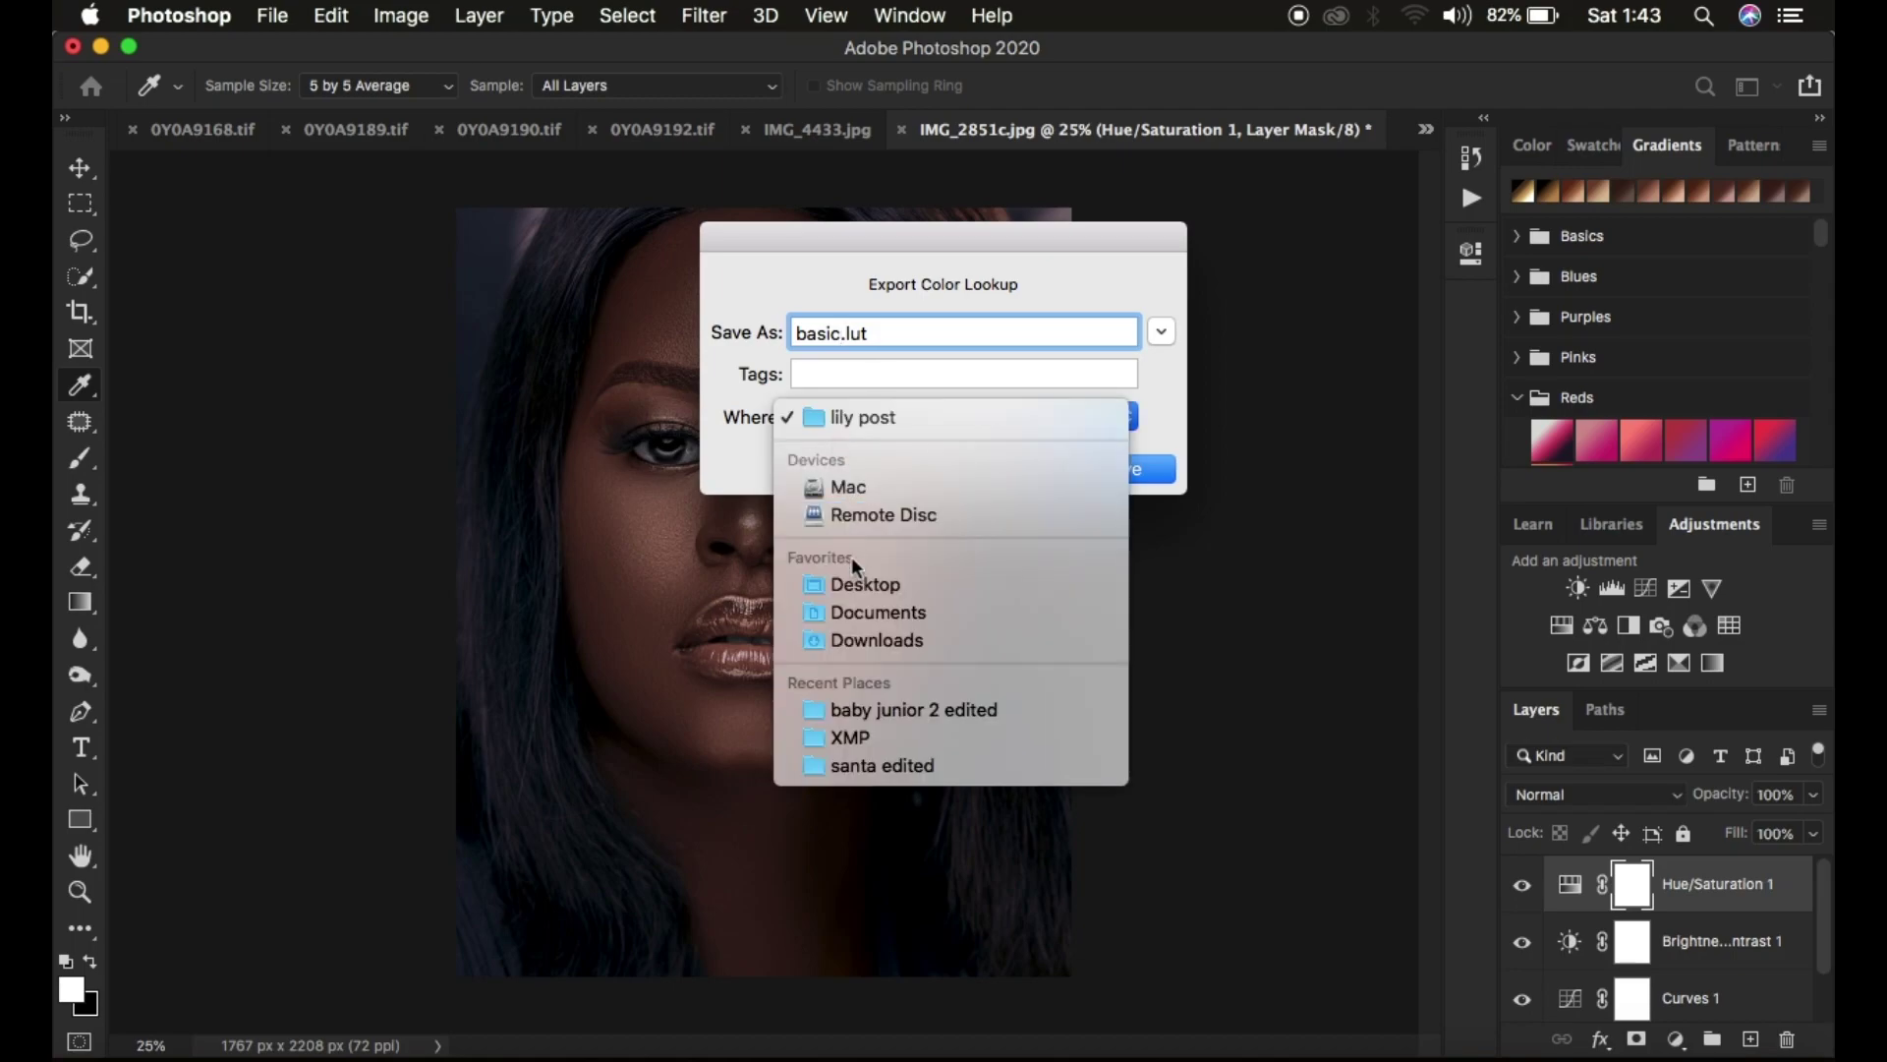
pyautogui.click(864, 585)
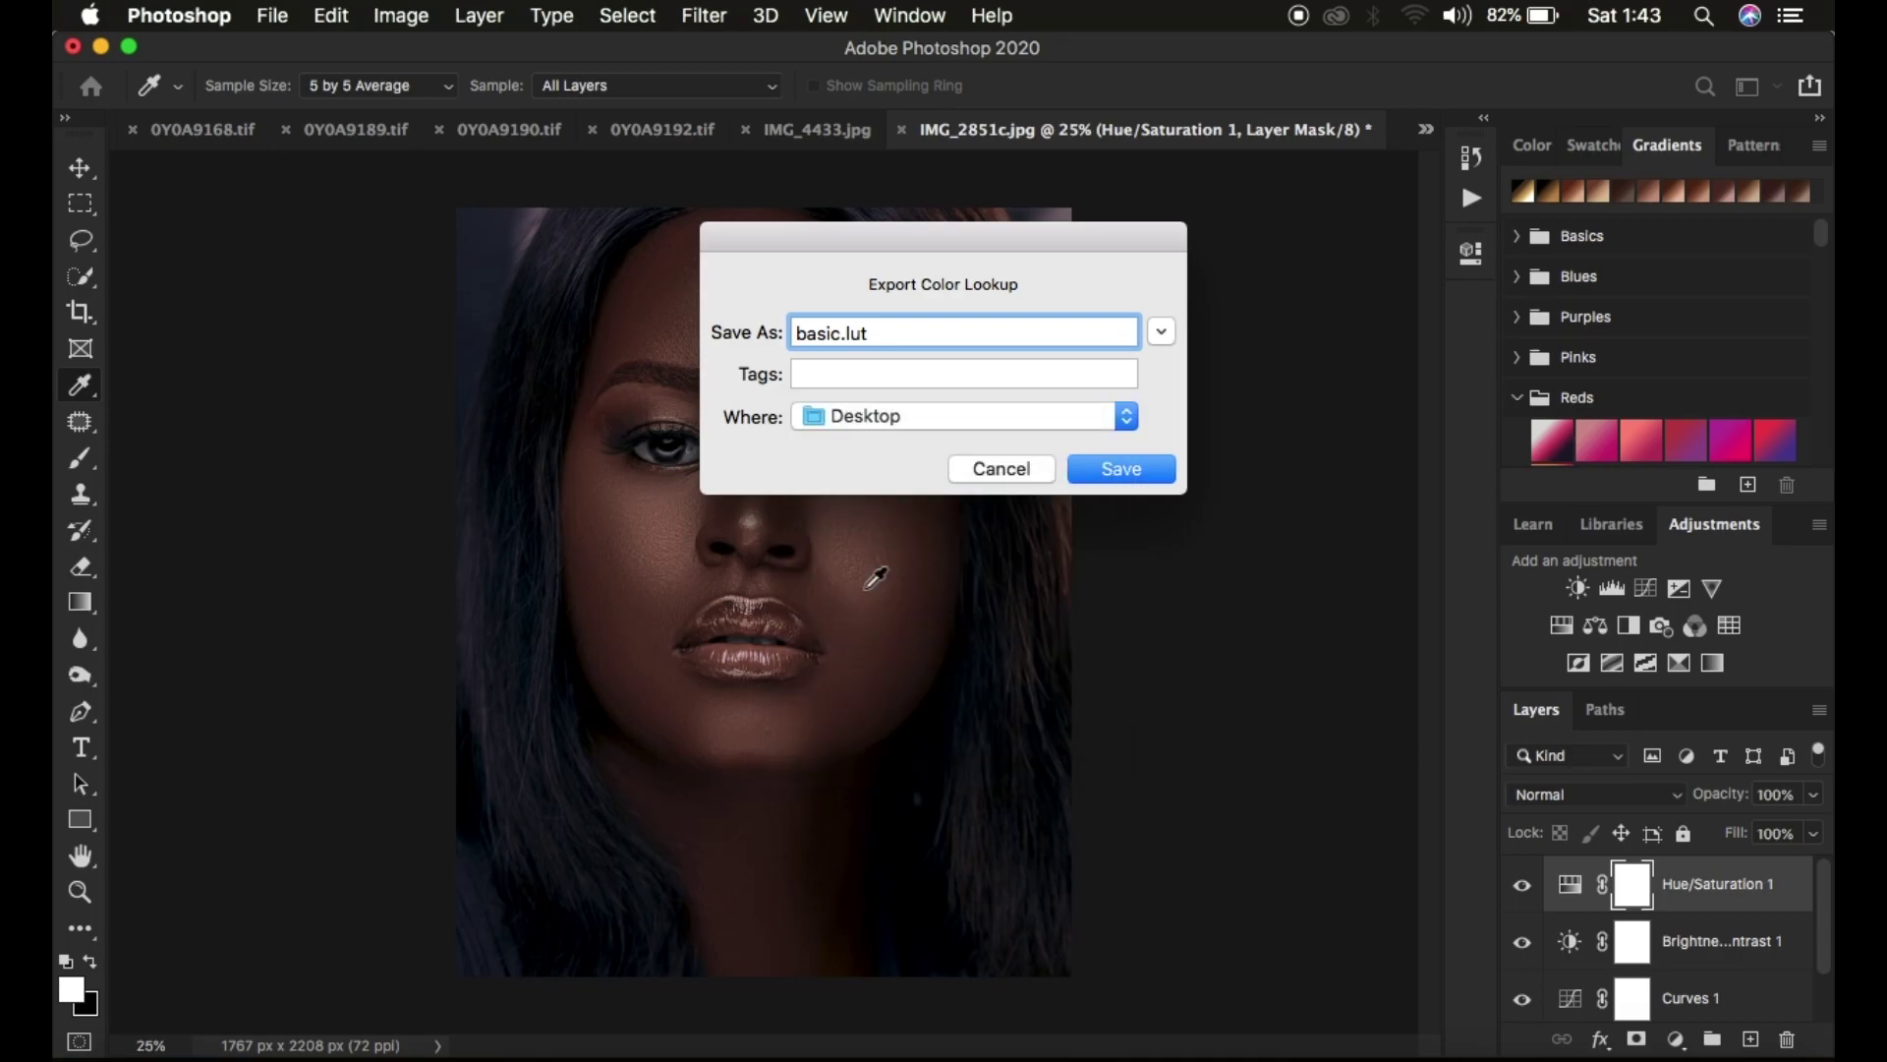
pyautogui.click(1115, 469)
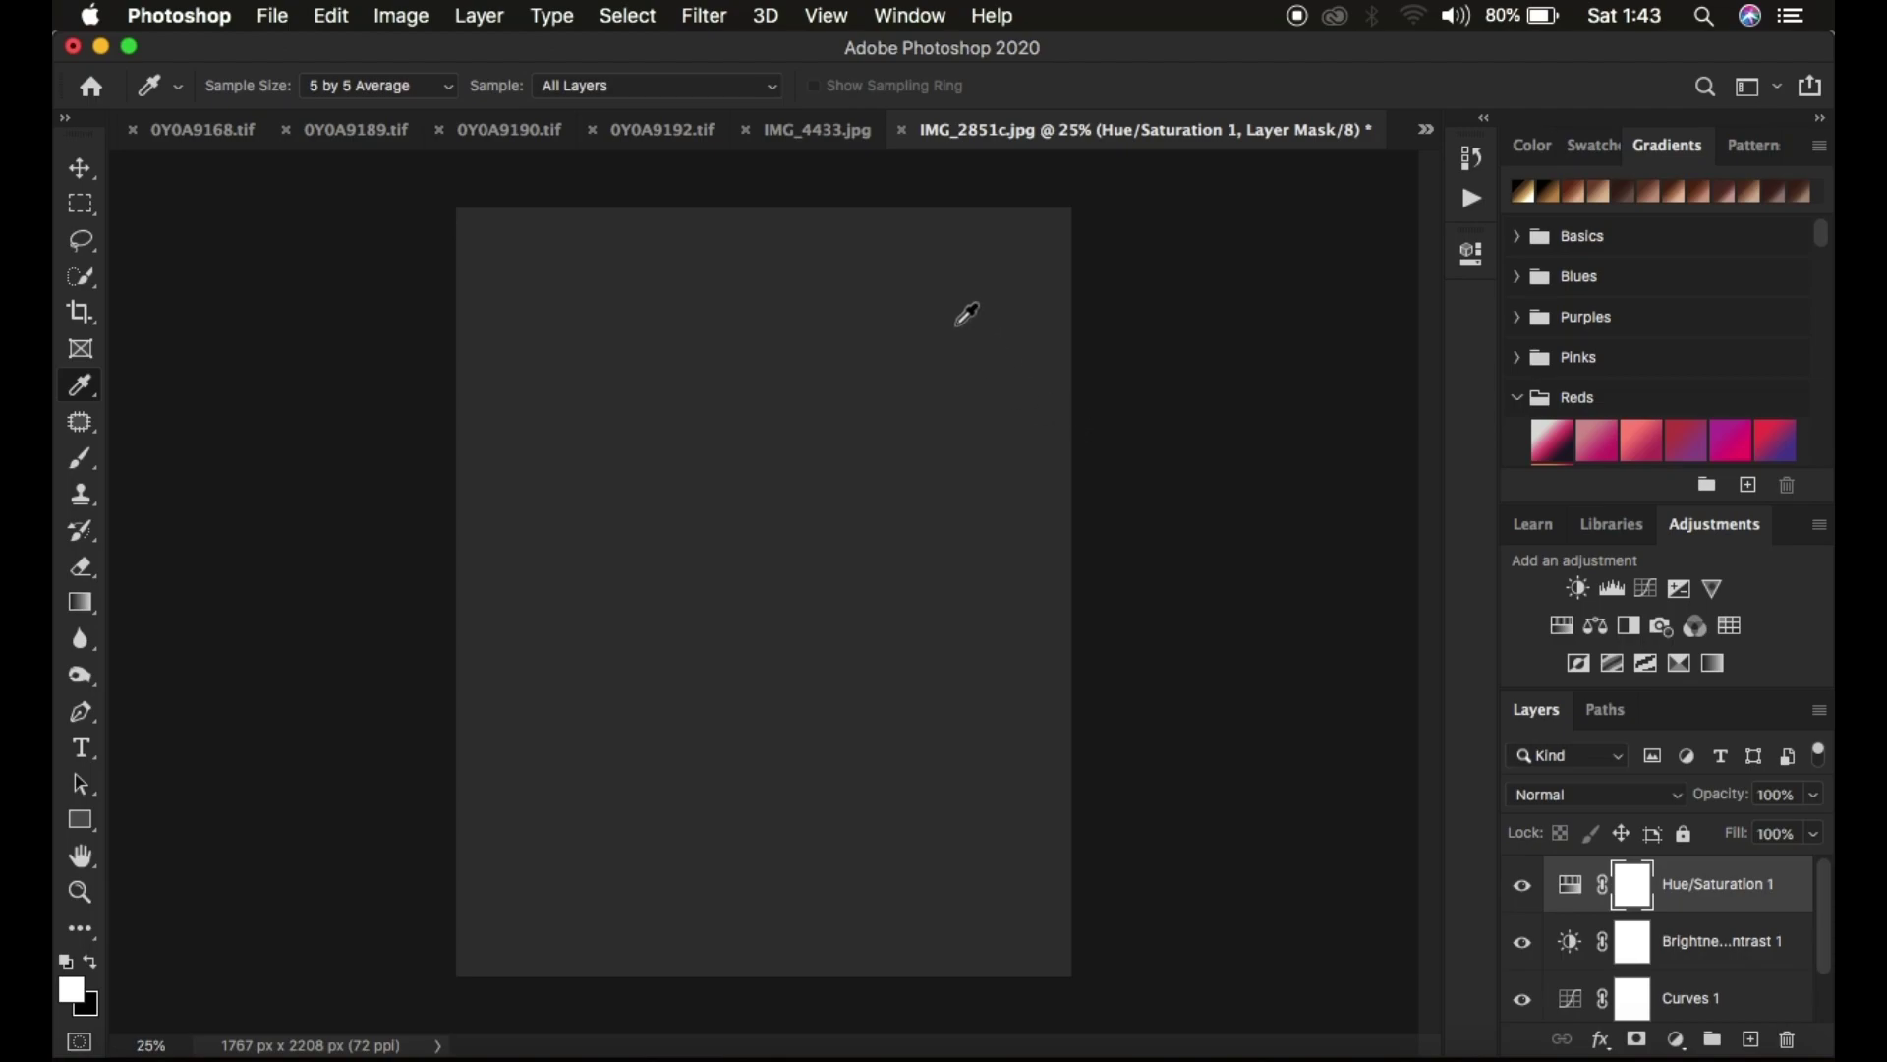
# Switch to the IMG_4433.jpg document and add a Color Lookup adjustment layer above its Background.
pyautogui.click(817, 146)
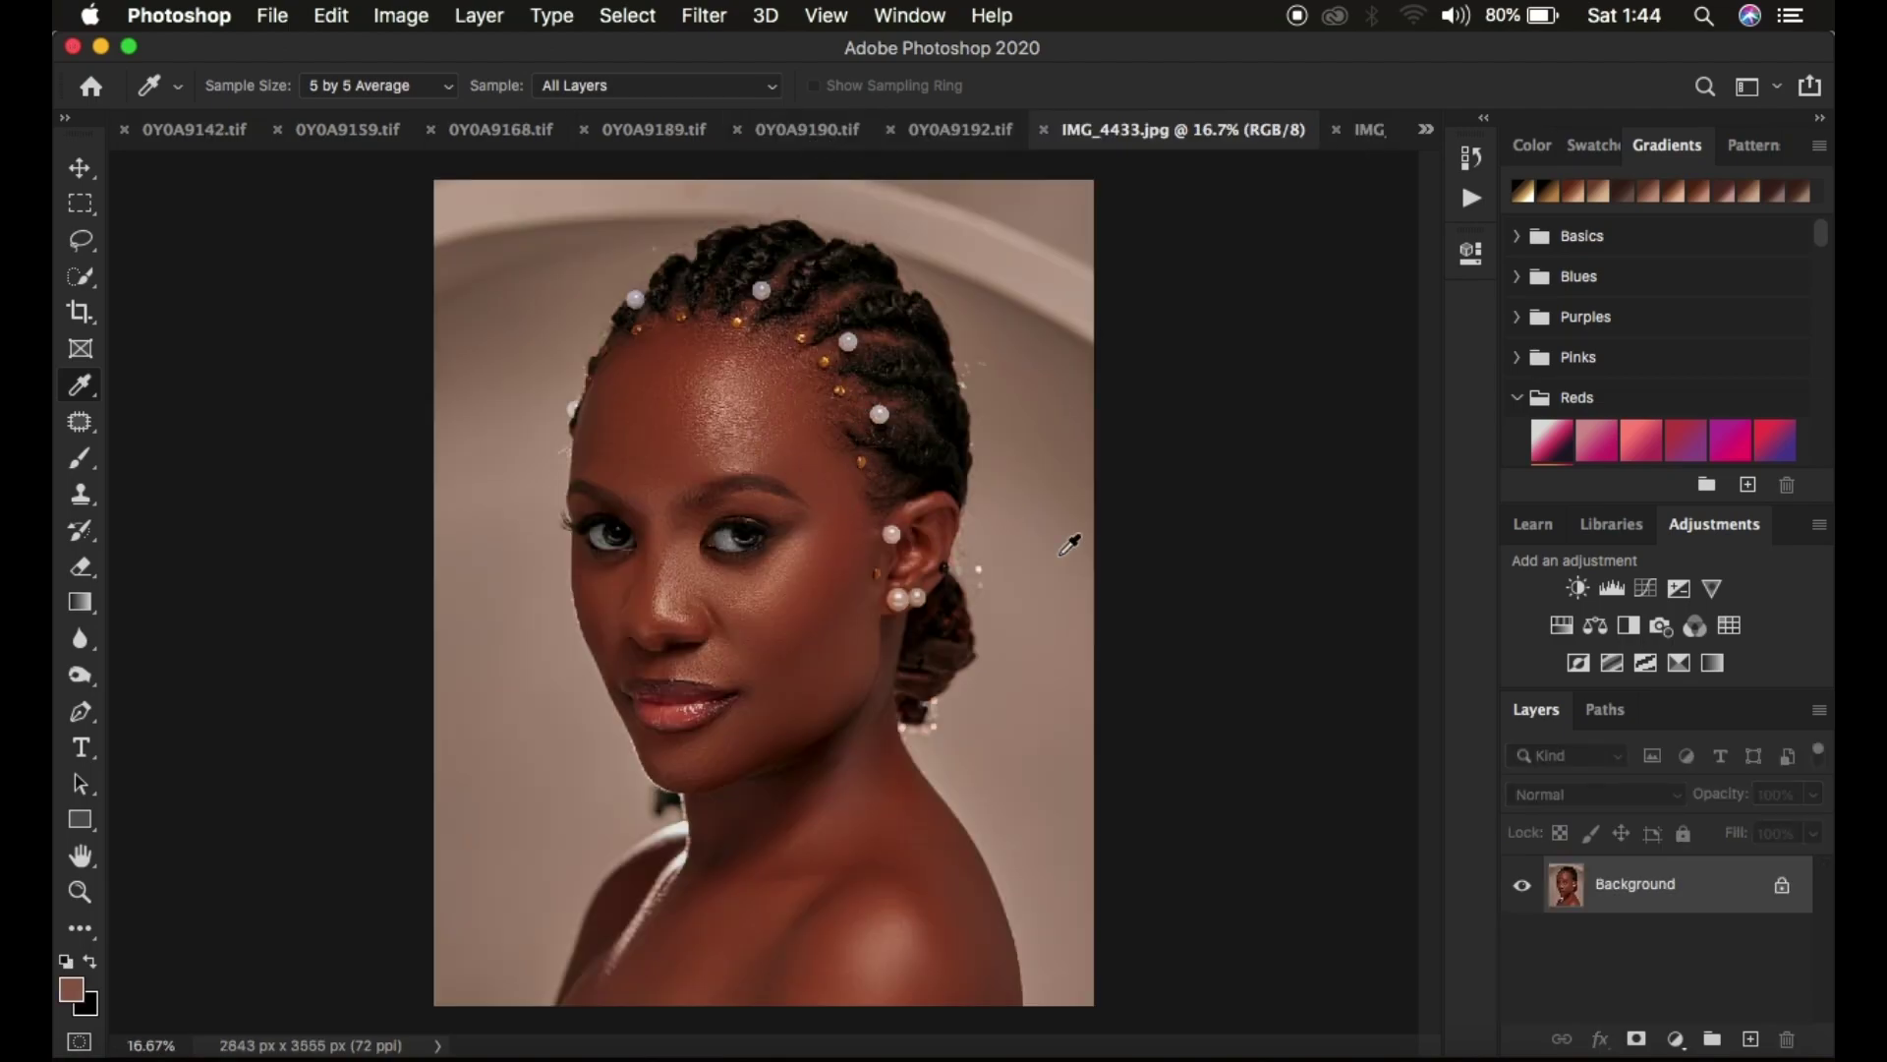
pyautogui.click(1676, 1039)
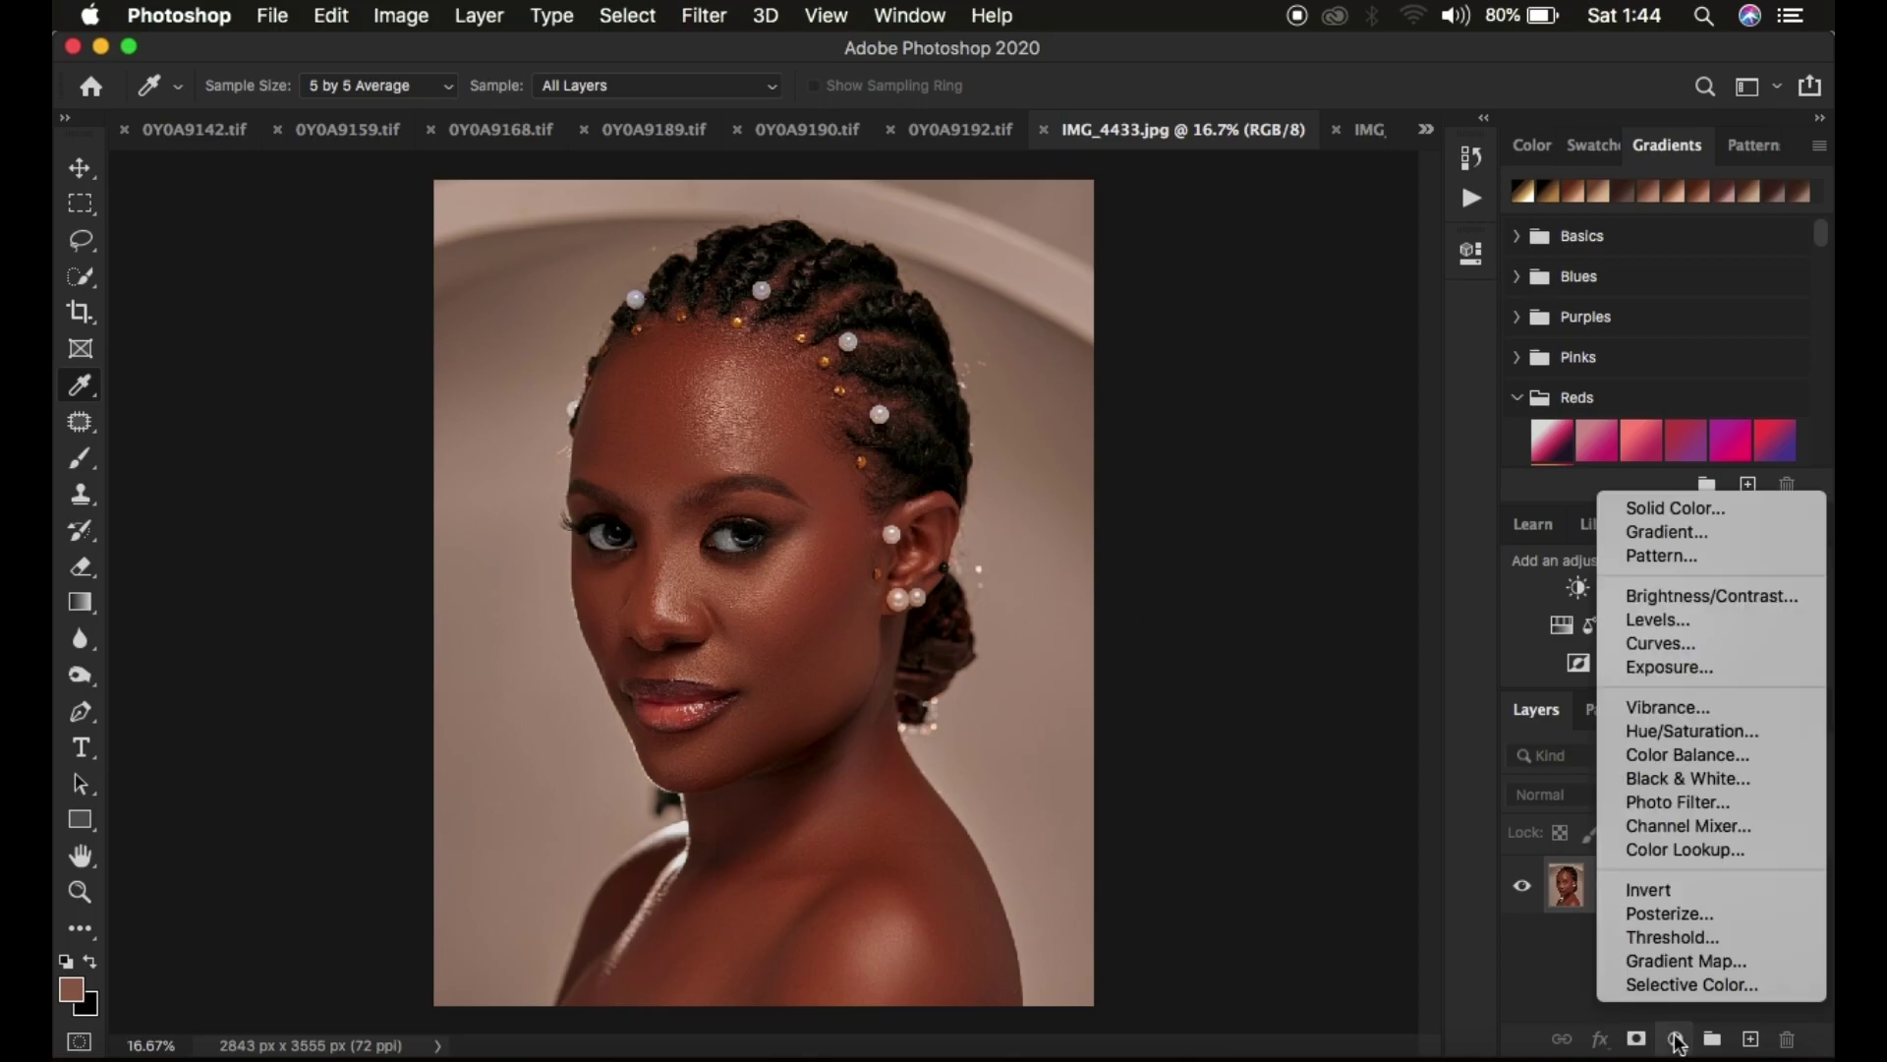
pyautogui.press('Escape')
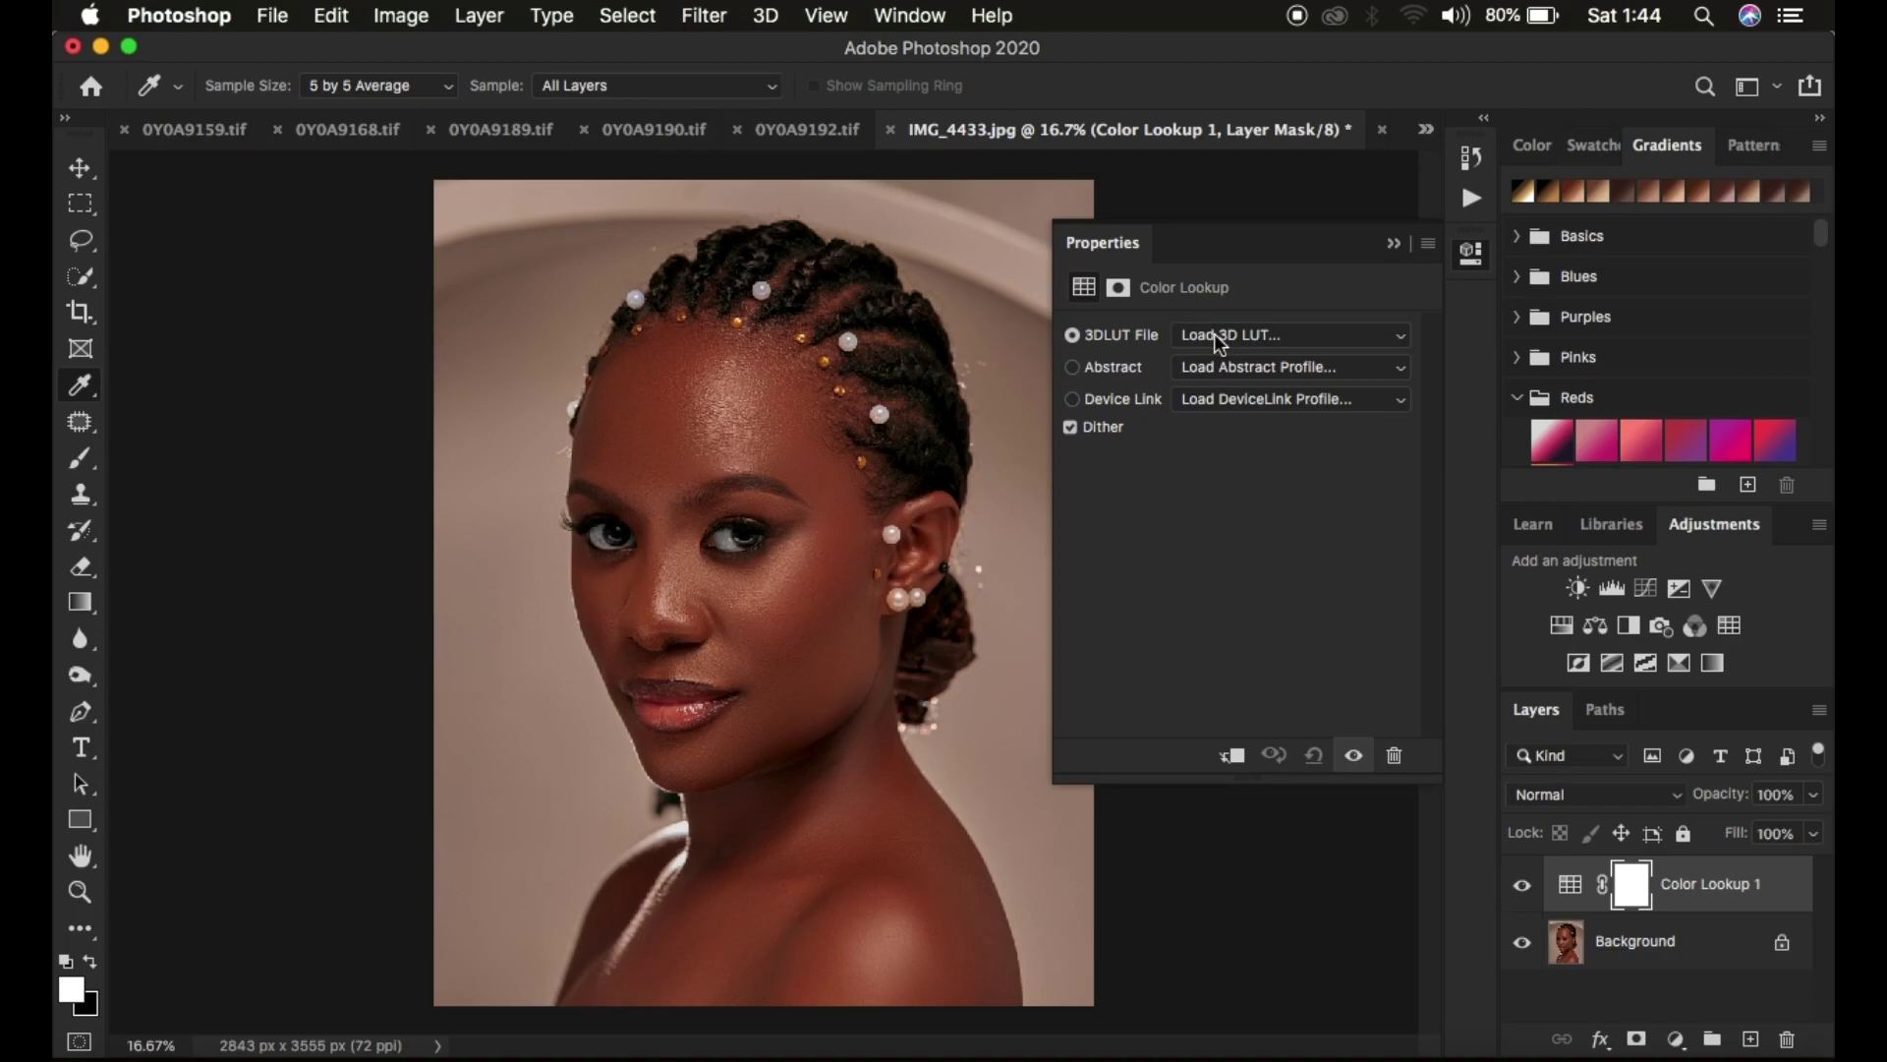
# Load basic.CUBE from the Desktop as the Color Lookup layer's 3D LUT, and compare the photo with and without it.
pyautogui.click(1214, 333)
pyautogui.click(1213, 333)
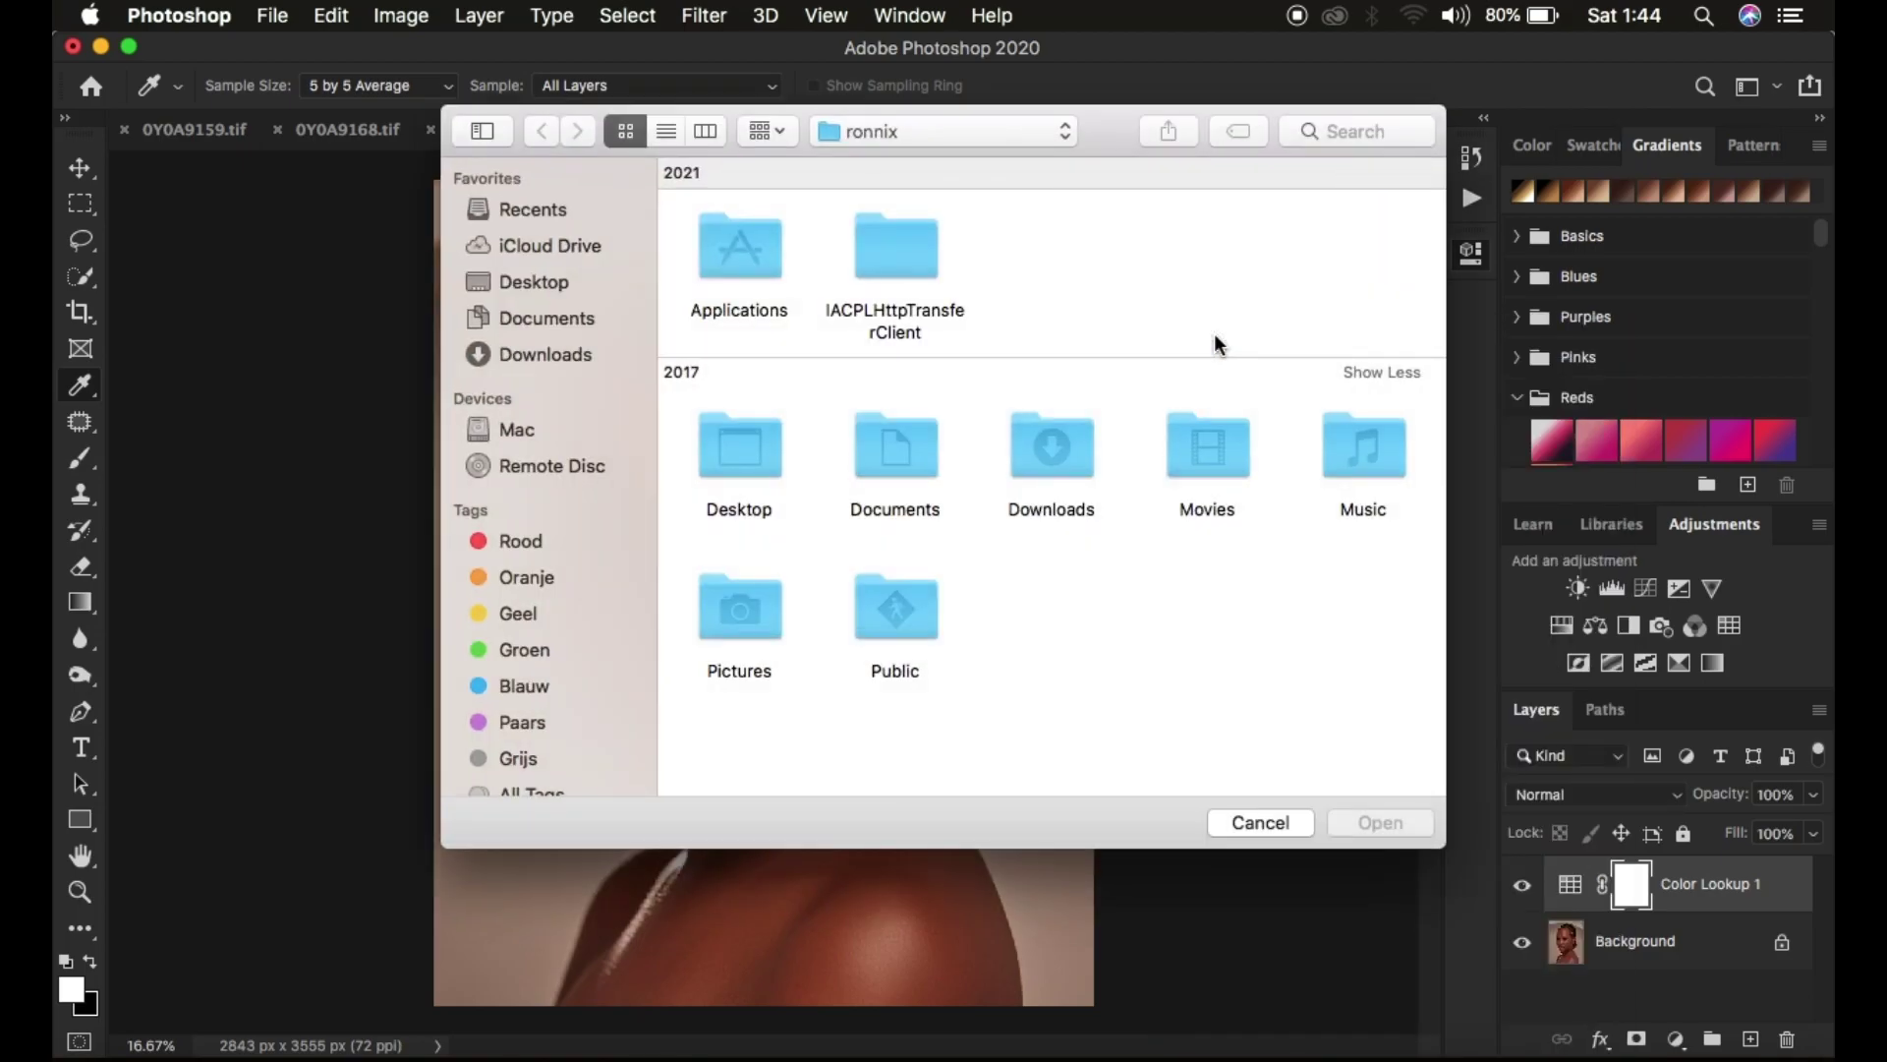
pyautogui.click(533, 281)
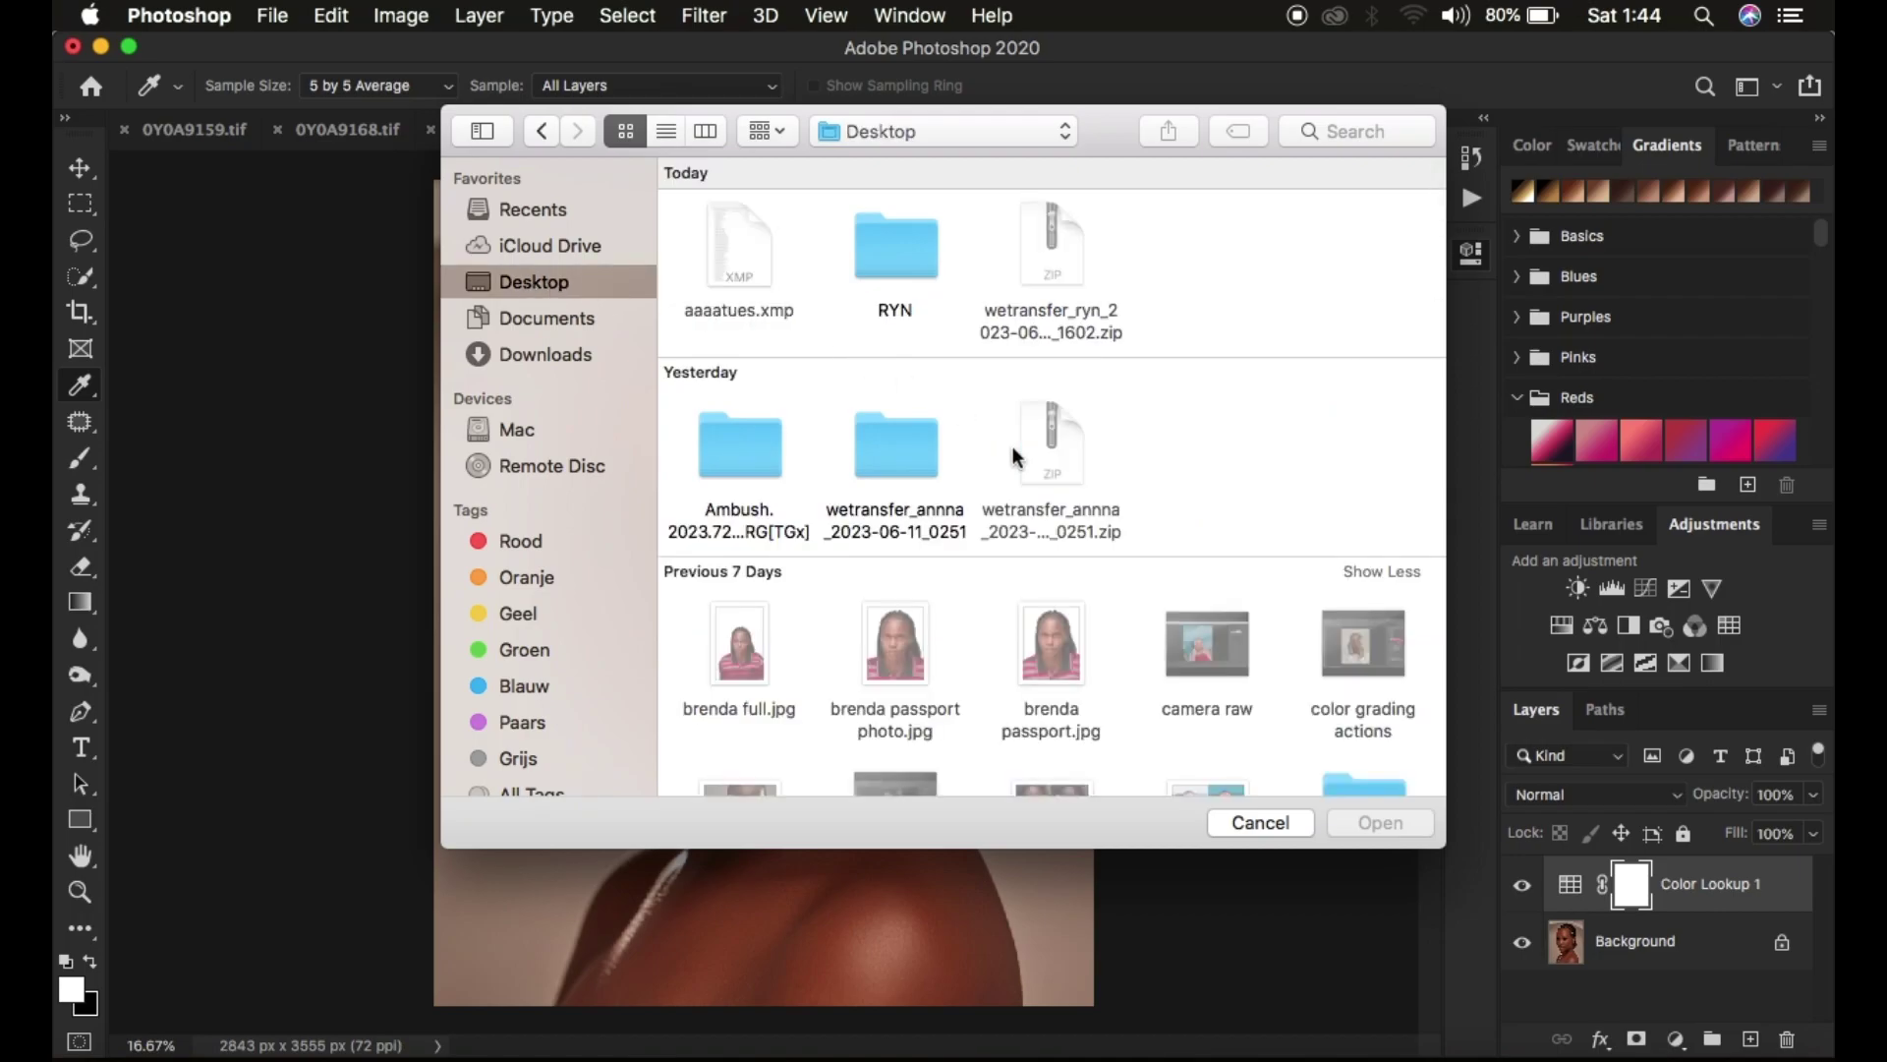
pyautogui.scroll(-15, 1015, 456)
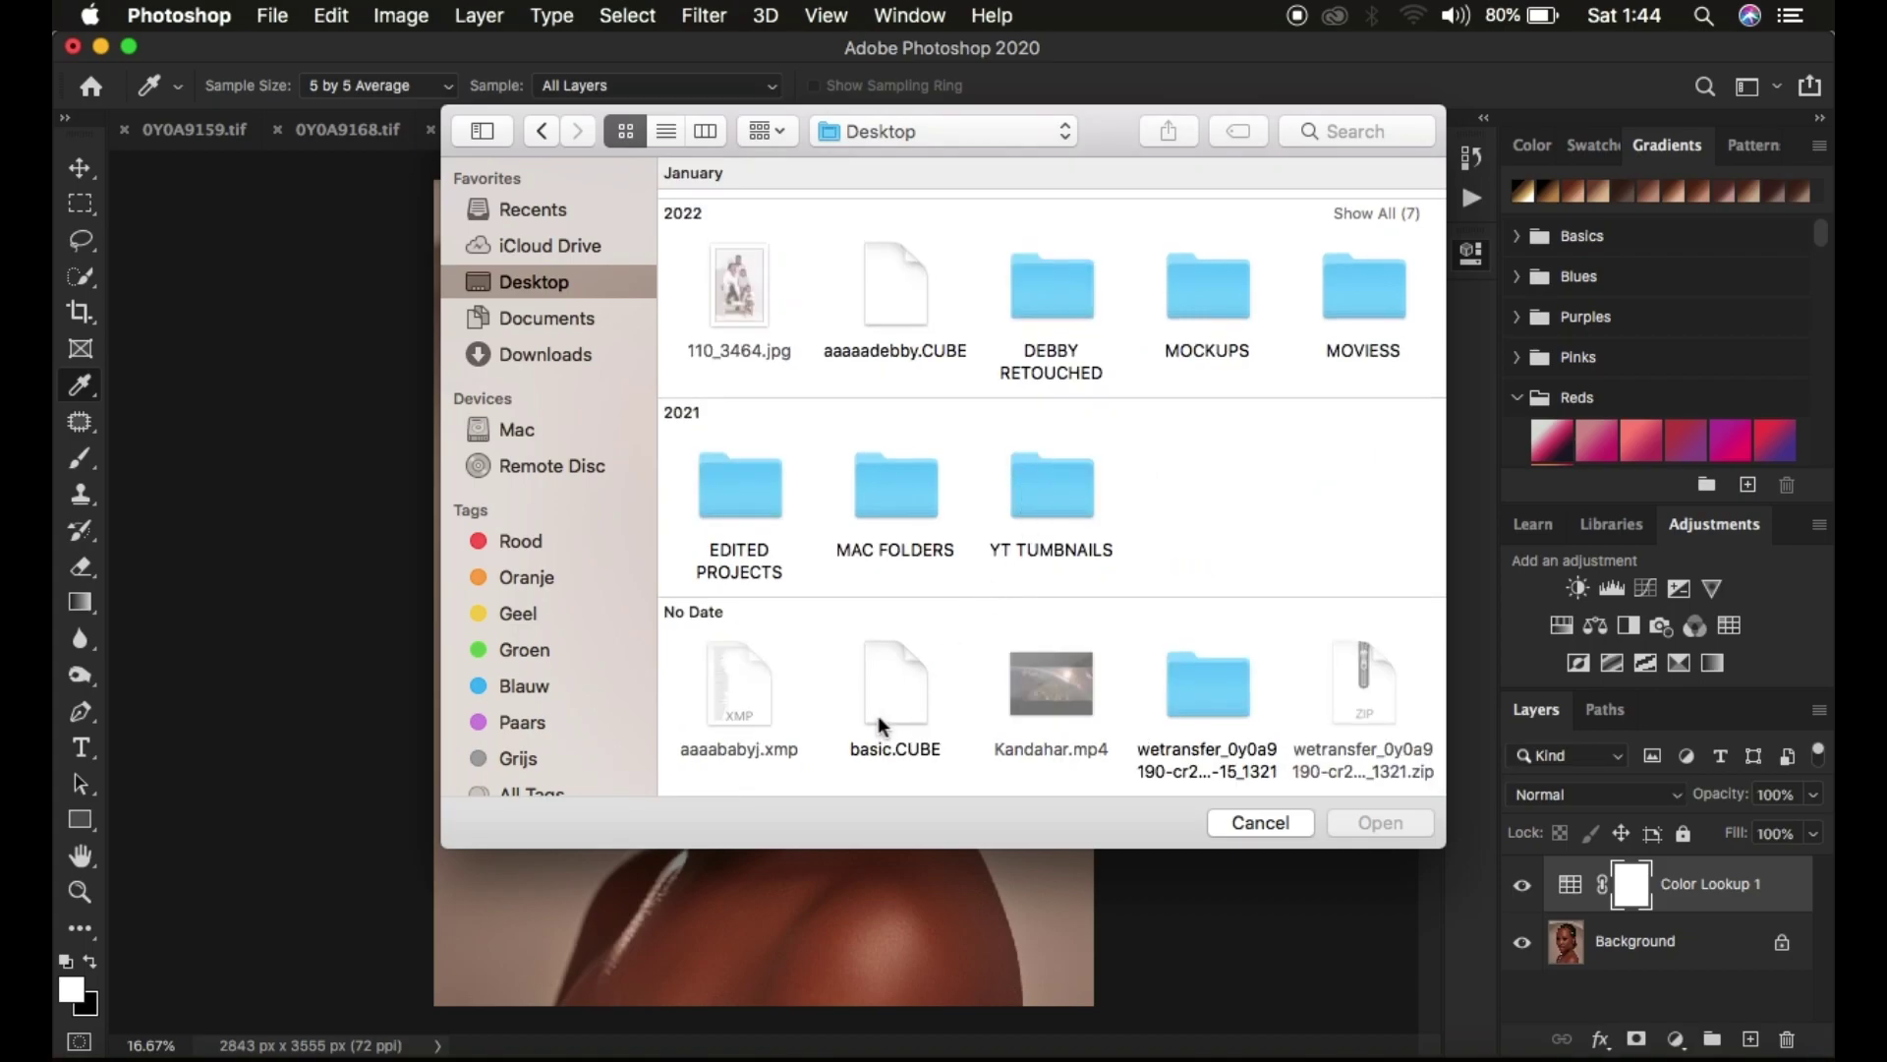
pyautogui.click(890, 701)
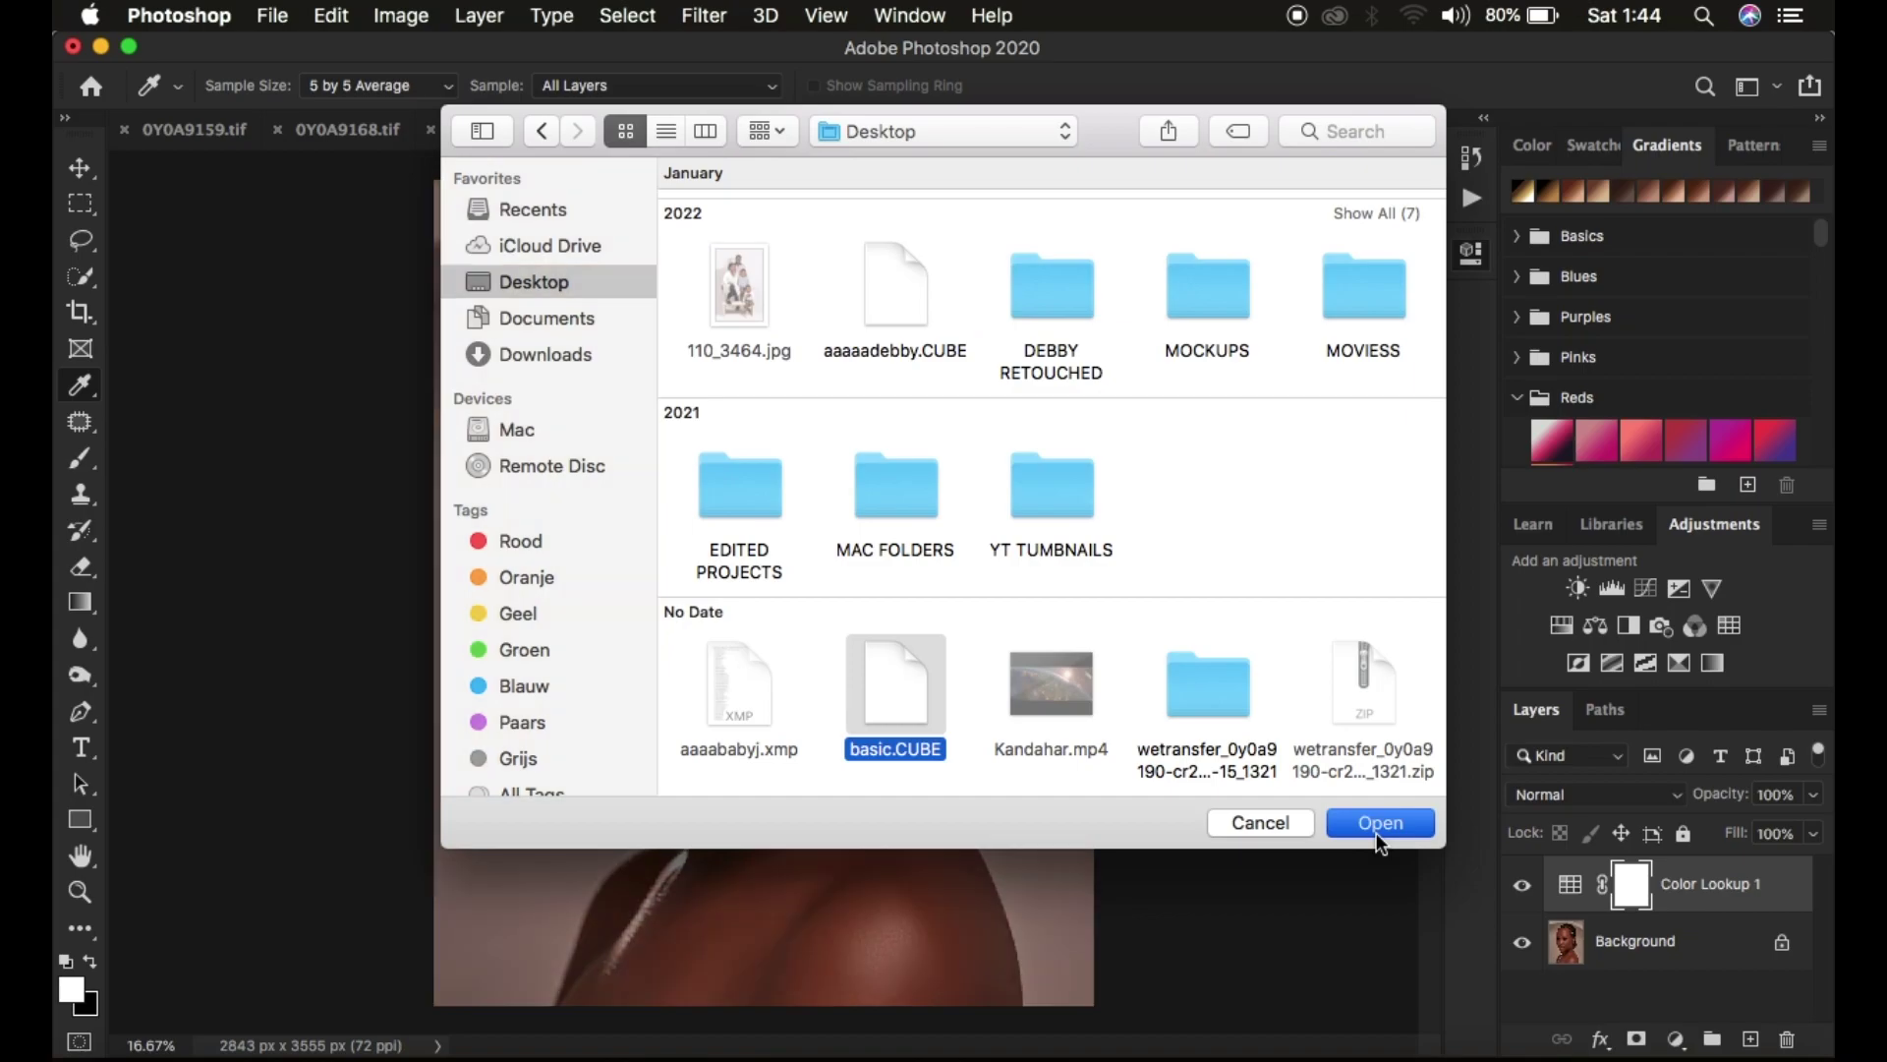
pyautogui.click(1381, 823)
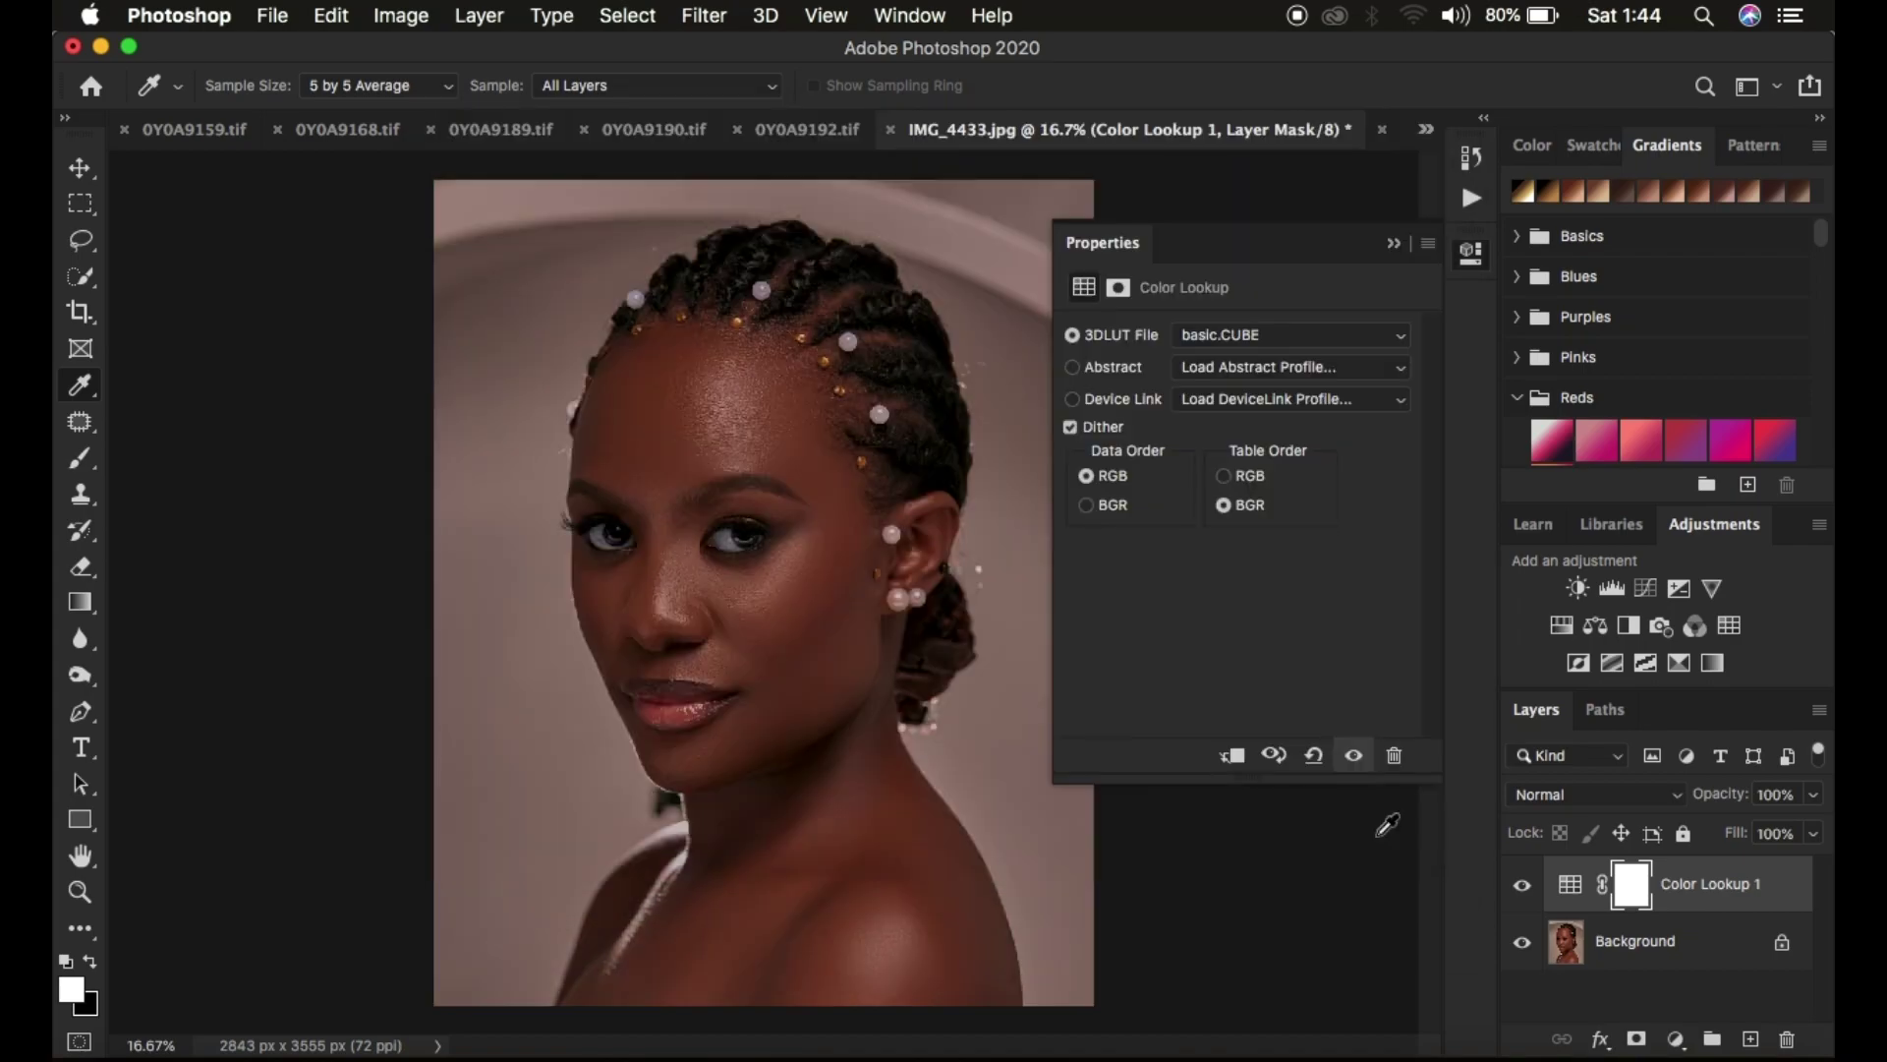
pyautogui.click(1394, 243)
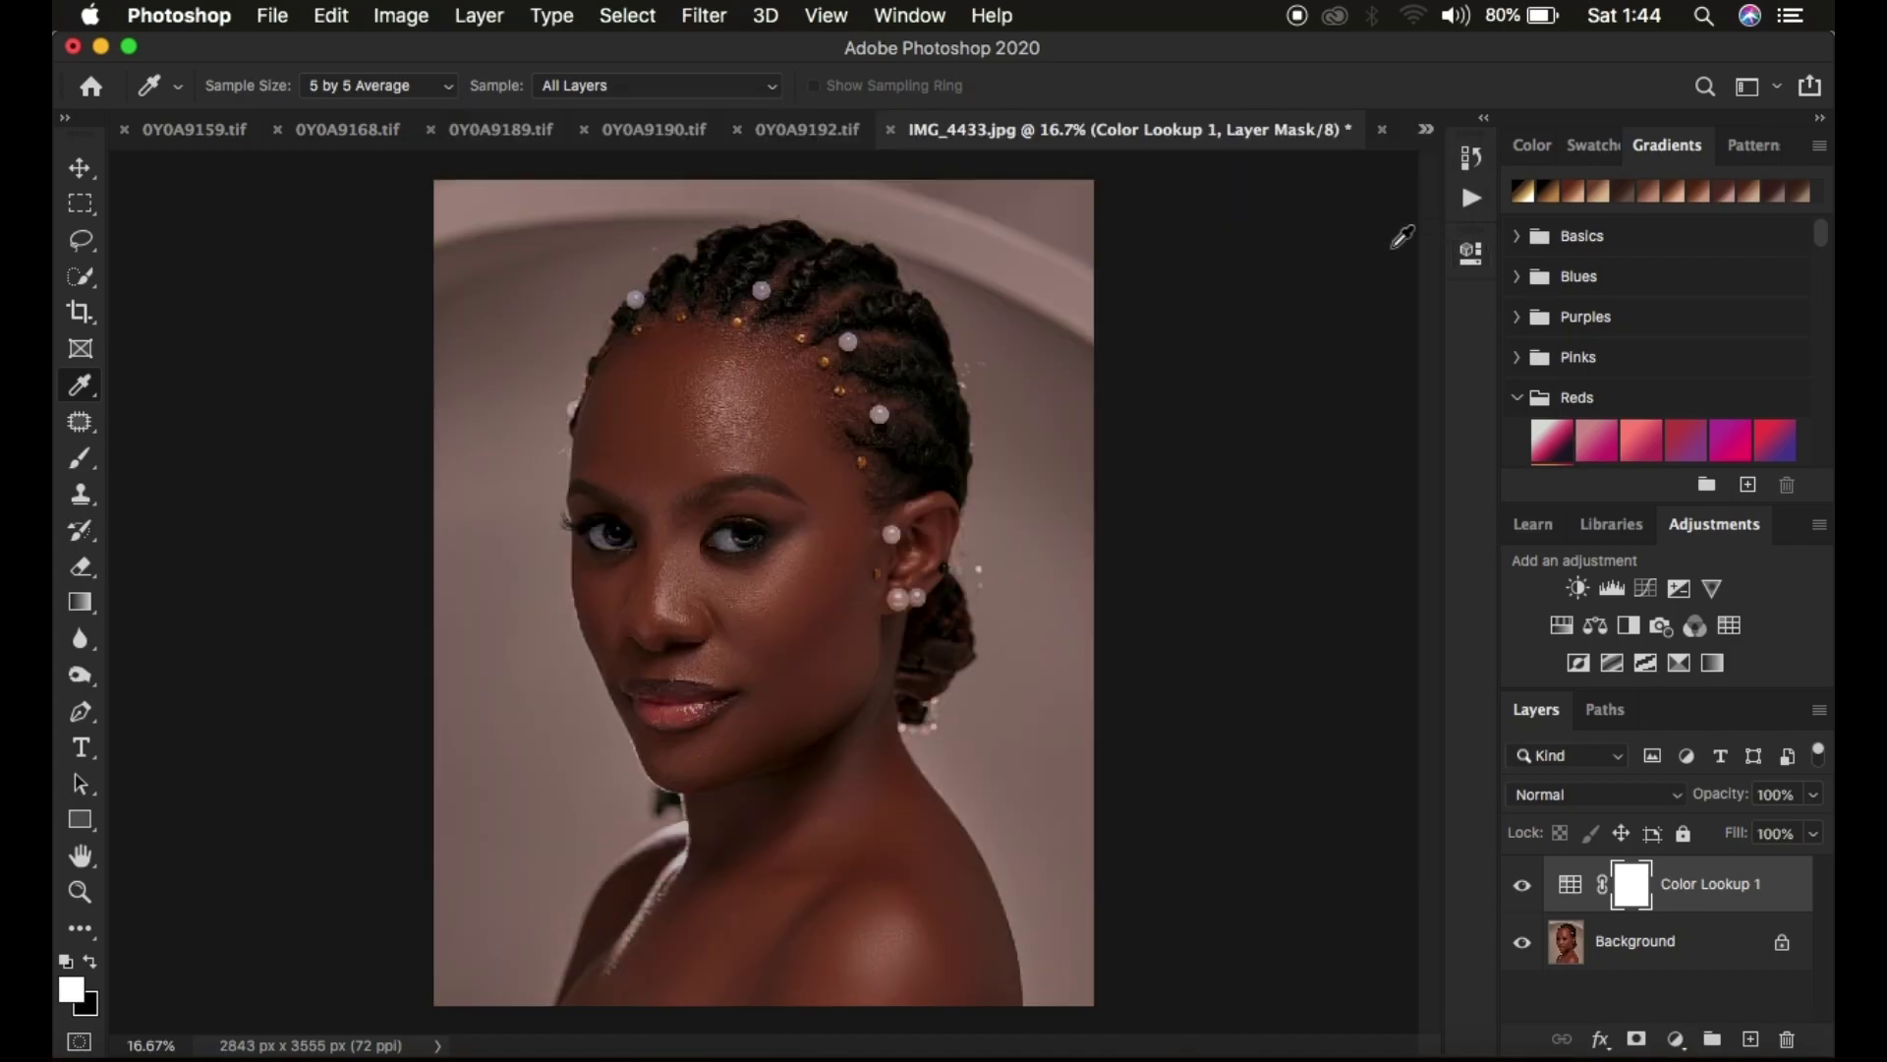
pyautogui.click(1523, 884)
pyautogui.click(1523, 890)
pyautogui.click(1522, 890)
pyautogui.click(1523, 889)
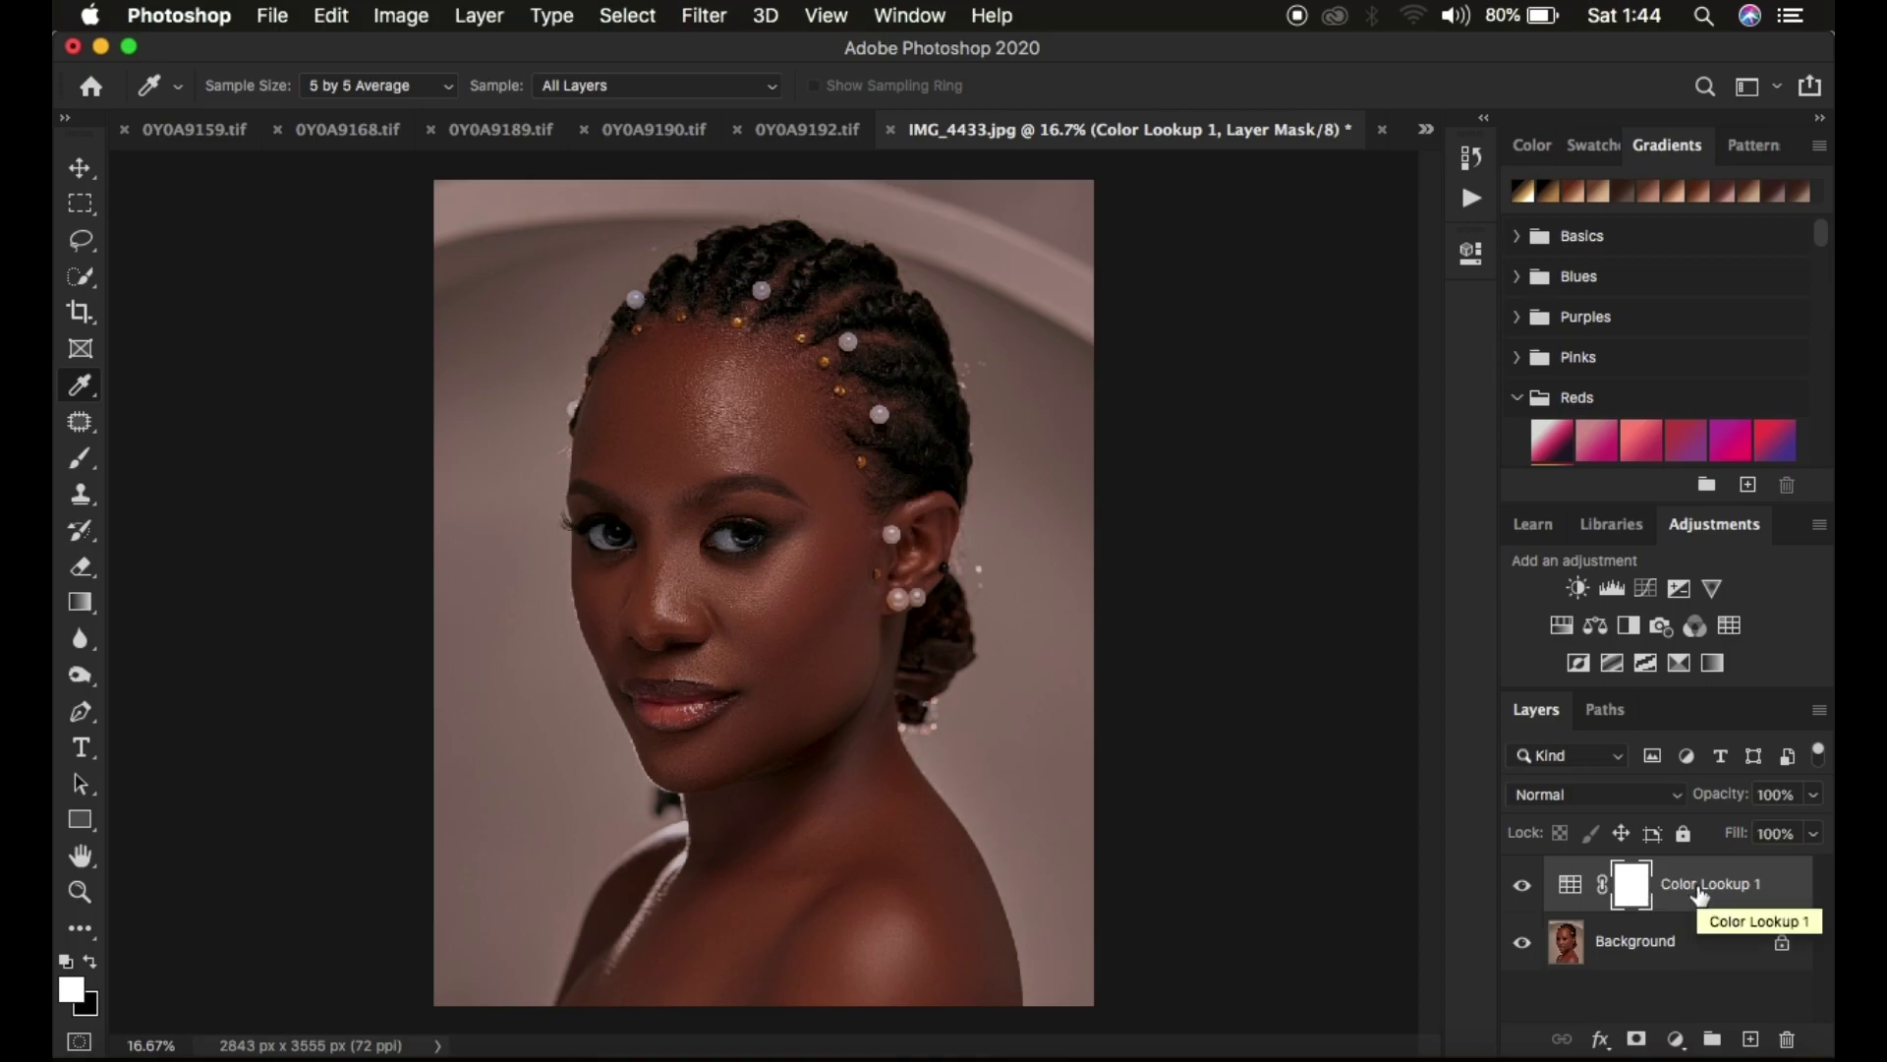
# Duplicate the Color Lookup 1 layer, keeping only one copy, and compare the photo with and without that copy.
pyautogui.press('super+j')
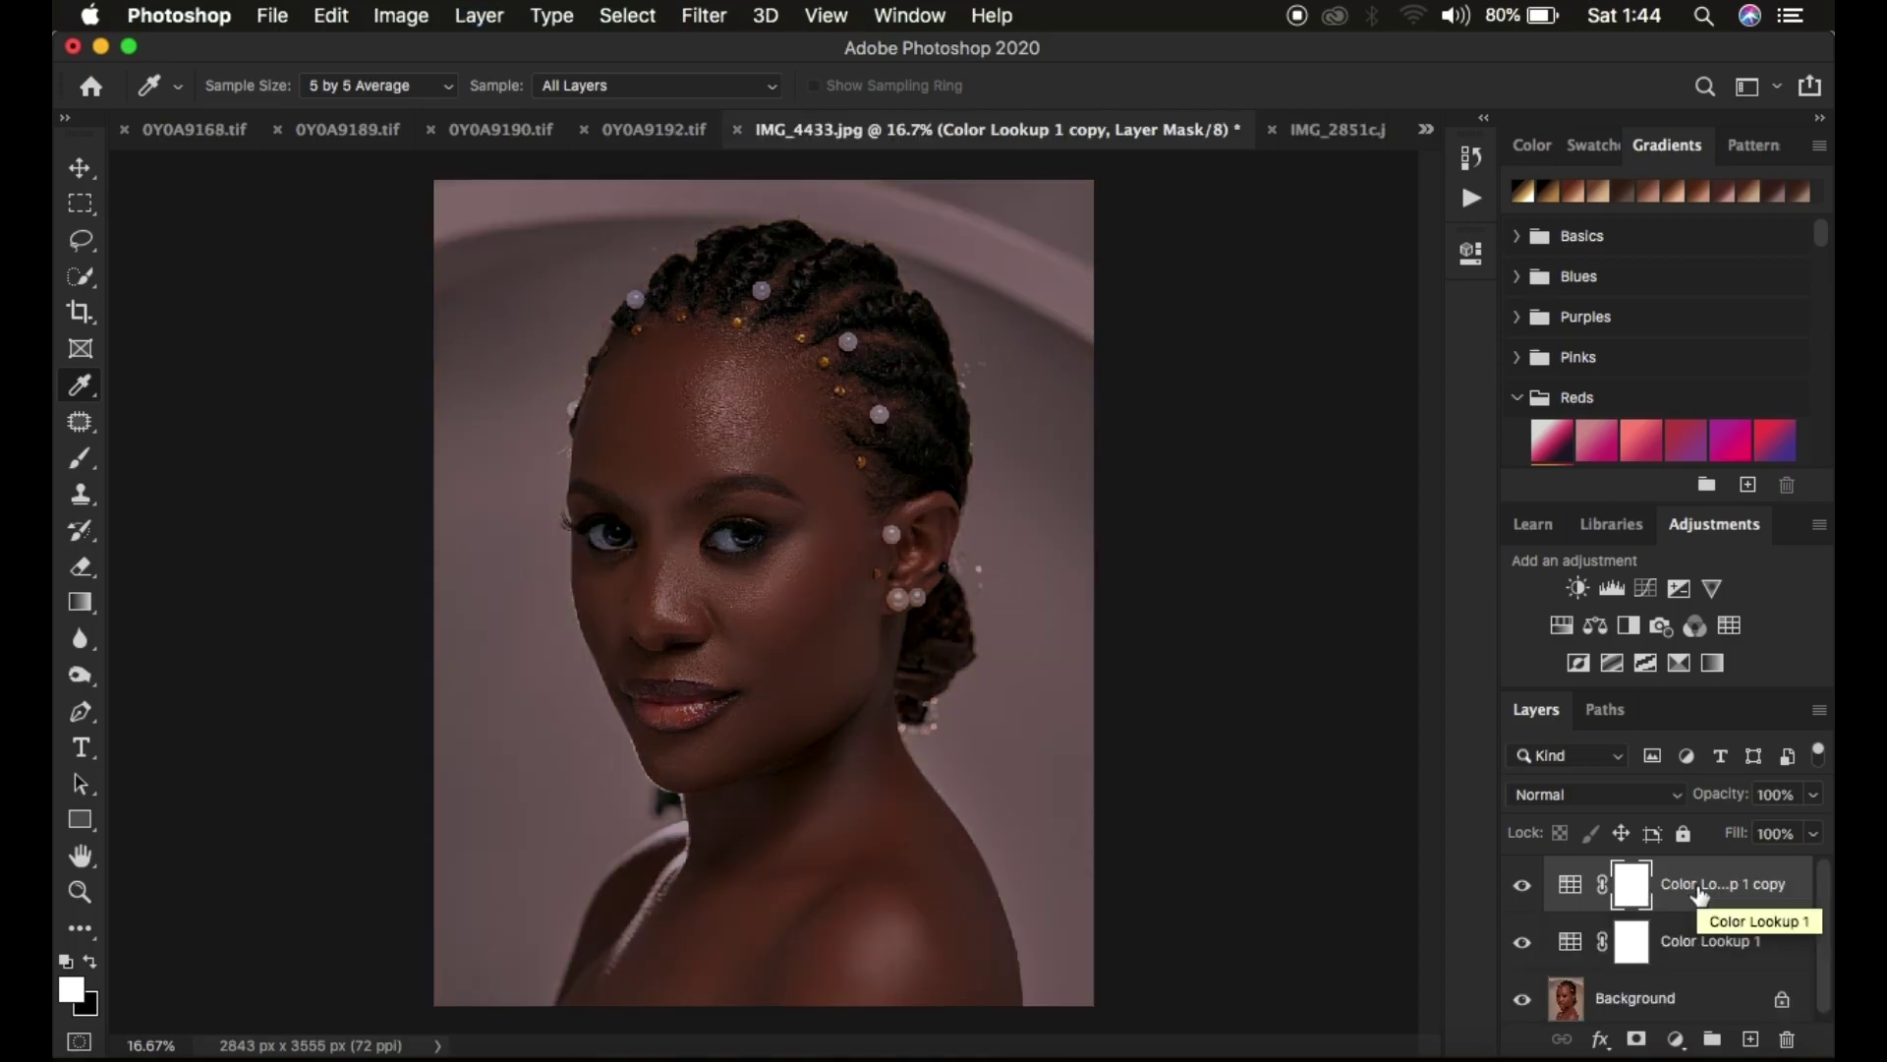
pyautogui.press('super+j')
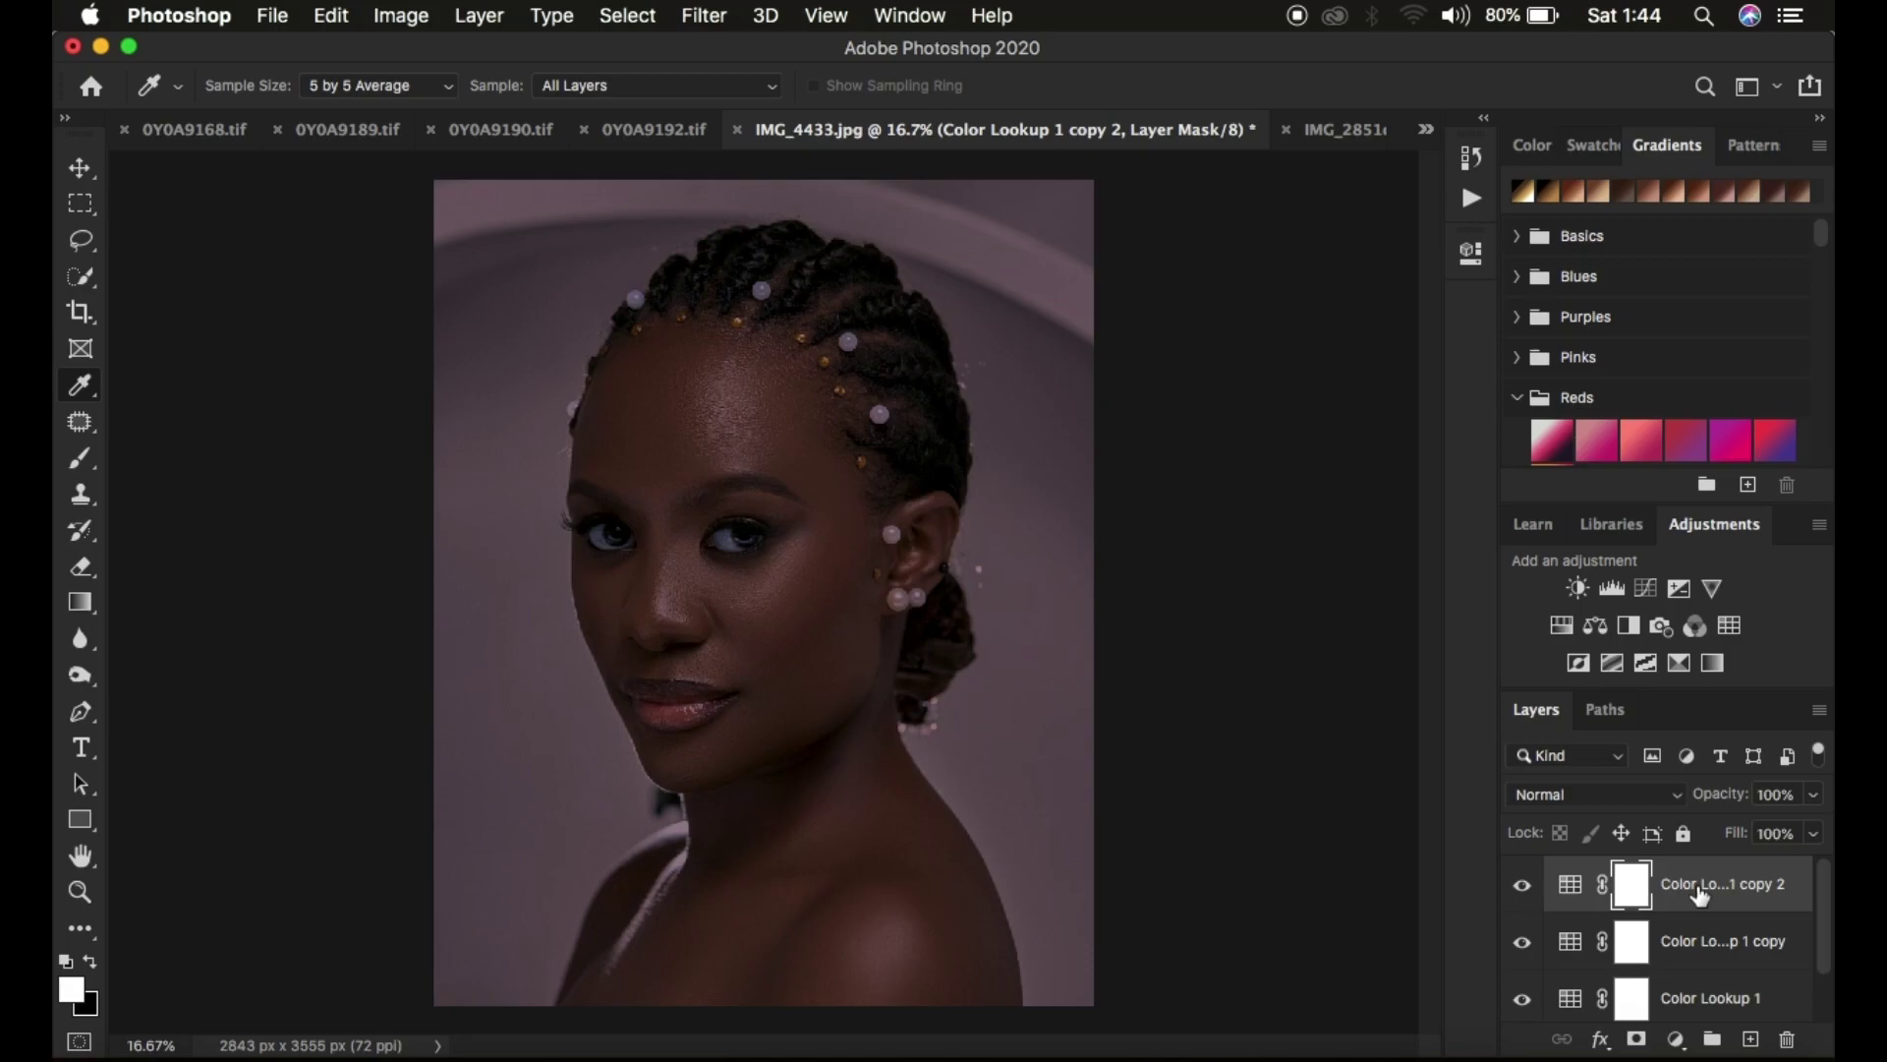
pyautogui.press('super+z')
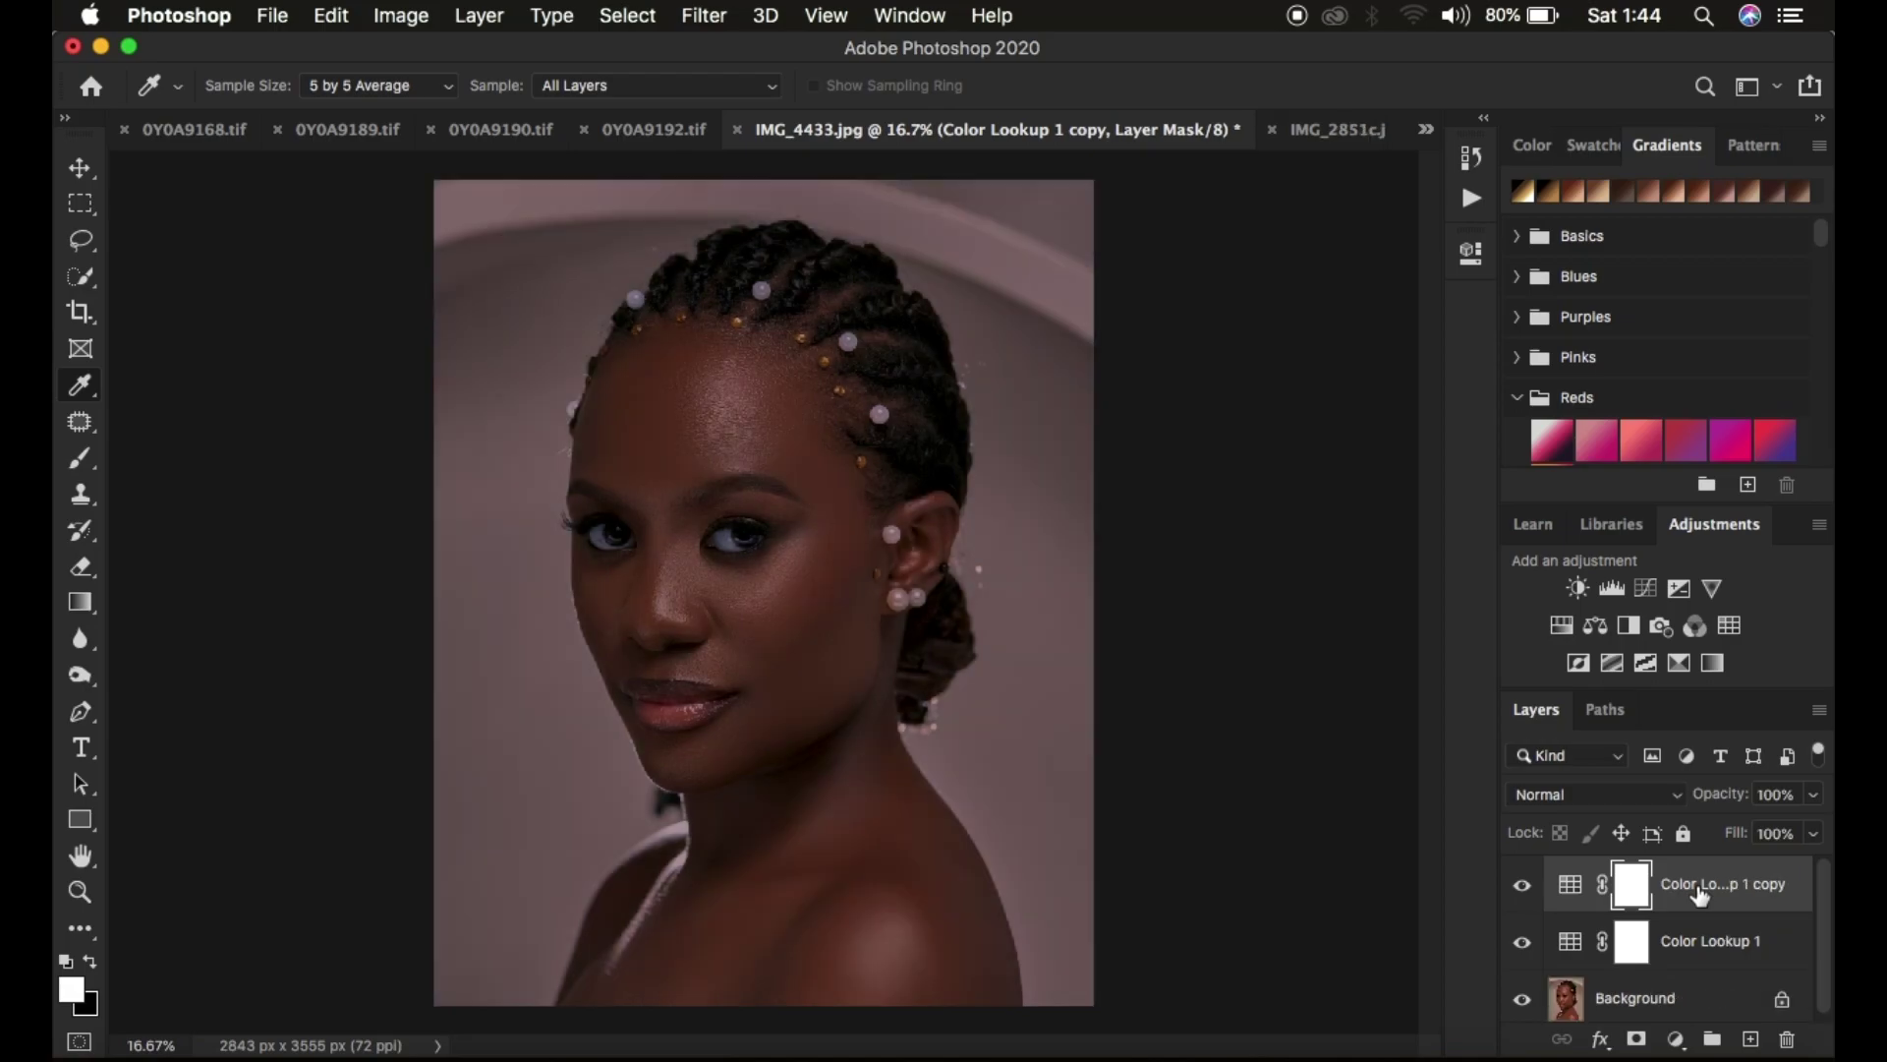
pyautogui.click(1521, 888)
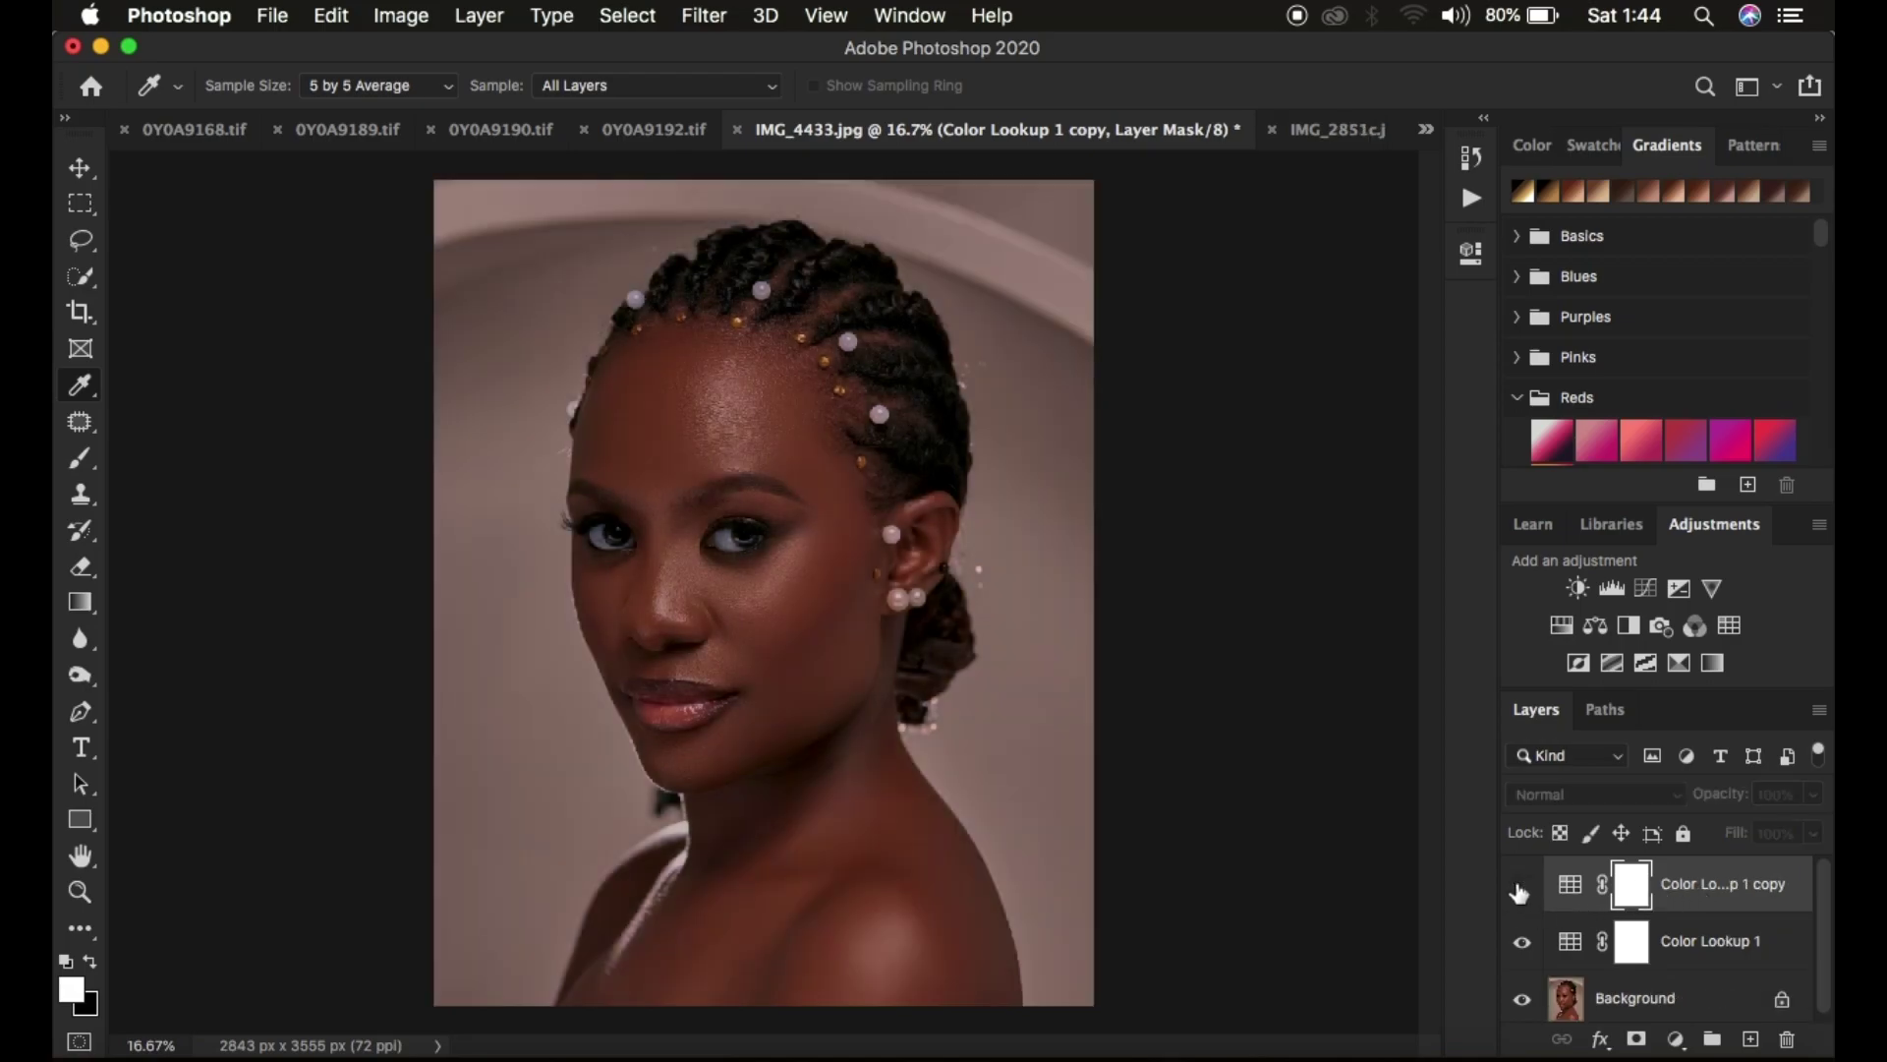
pyautogui.click(1522, 886)
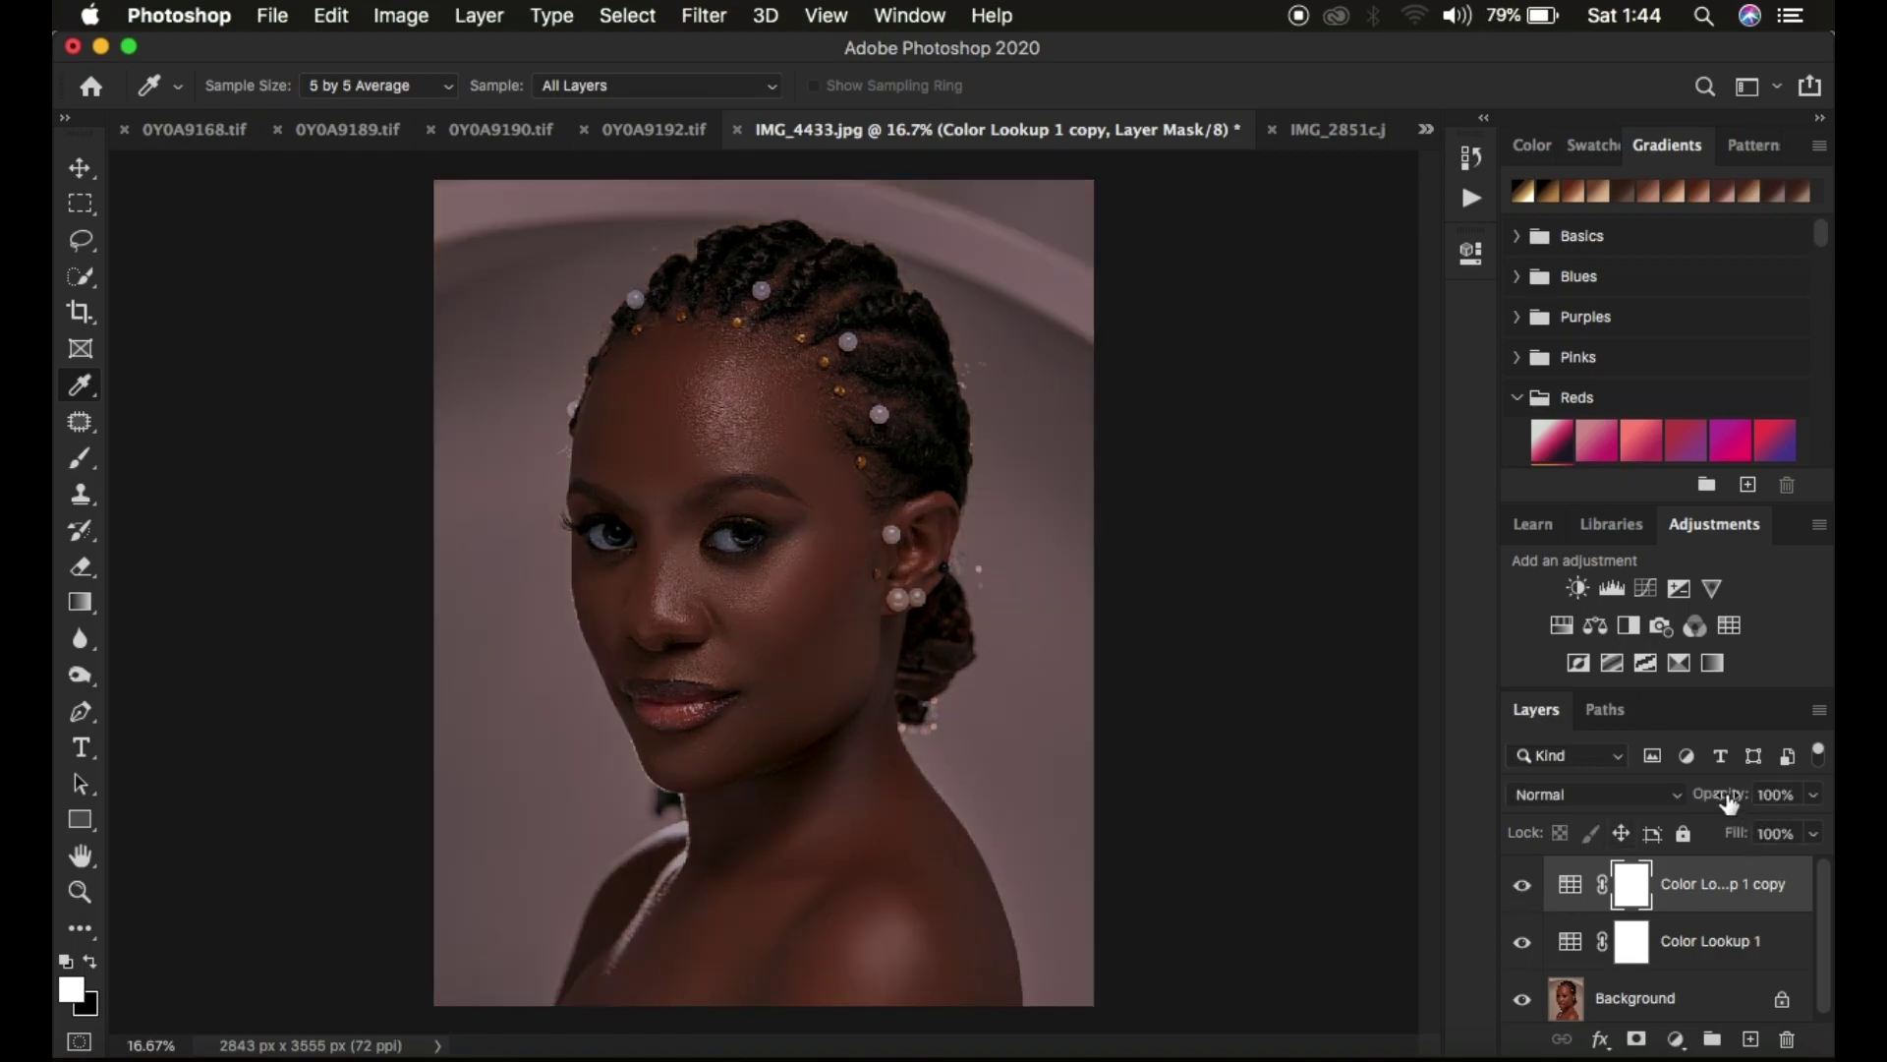